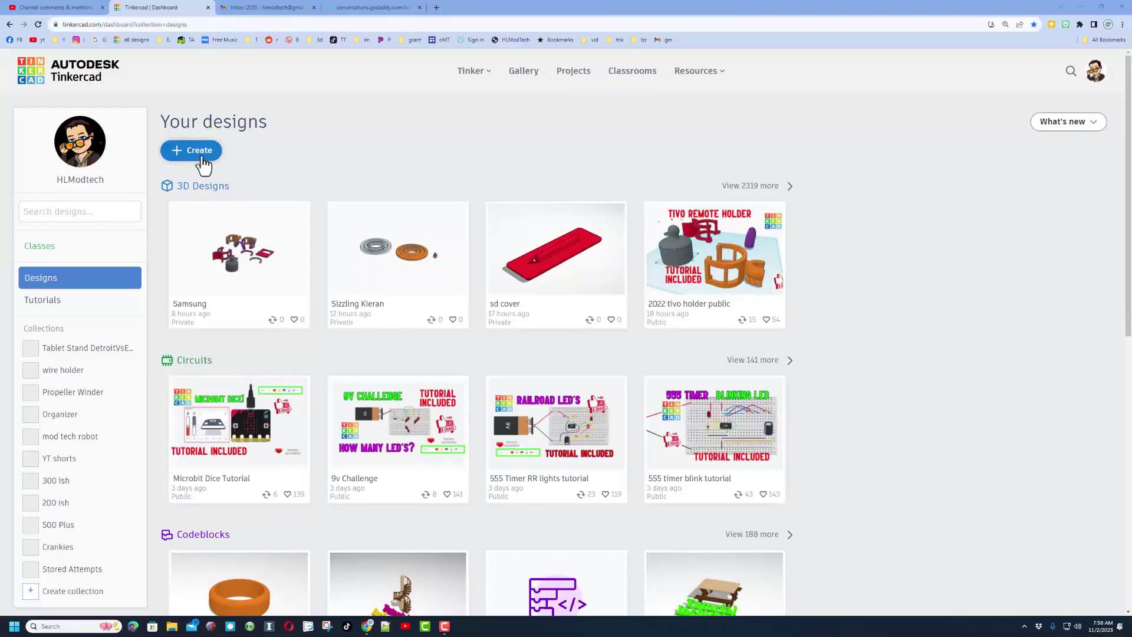
# - Create a new Codeblocks design from the dashboard's Create menu
pyautogui.click(201, 152)
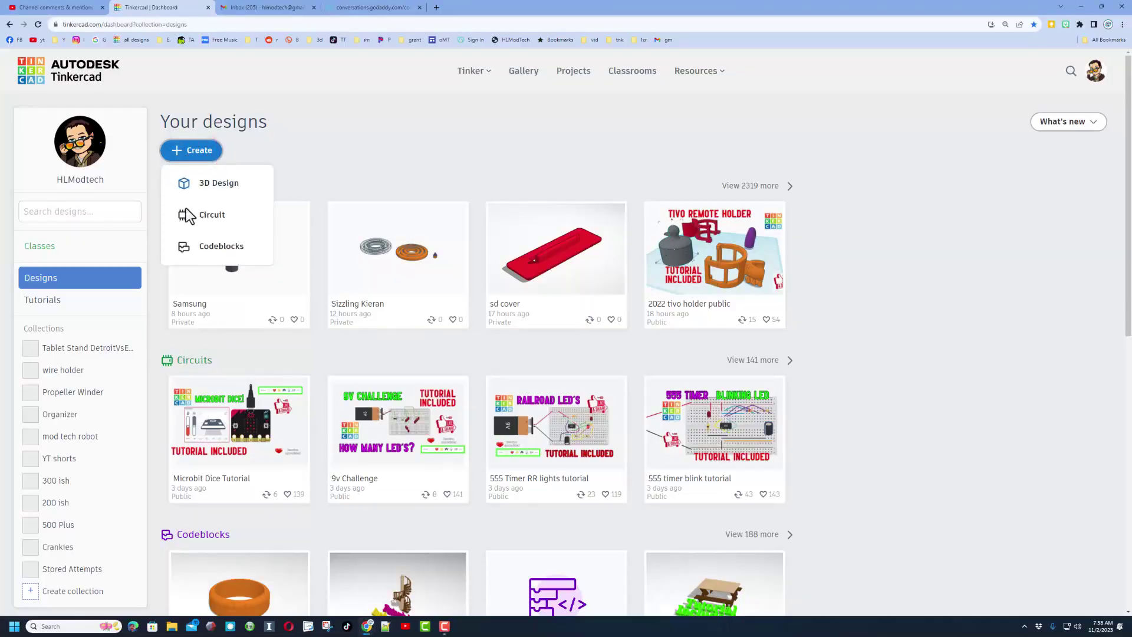
pyautogui.click(216, 247)
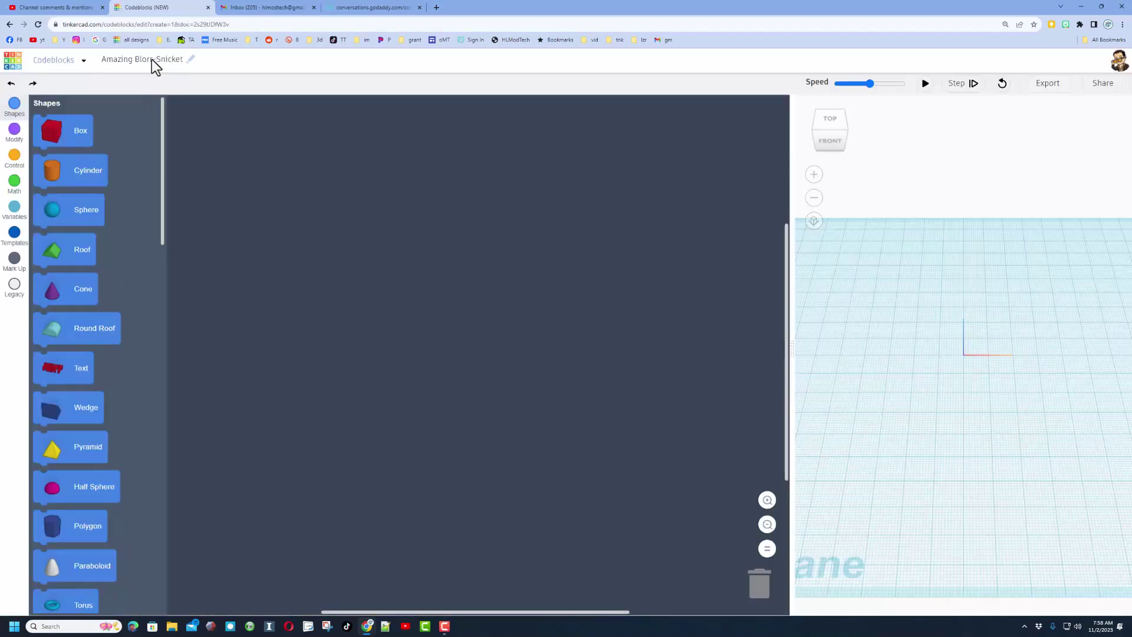
# - Change the design title to 'Ring mdh'
pyautogui.click(151, 59)
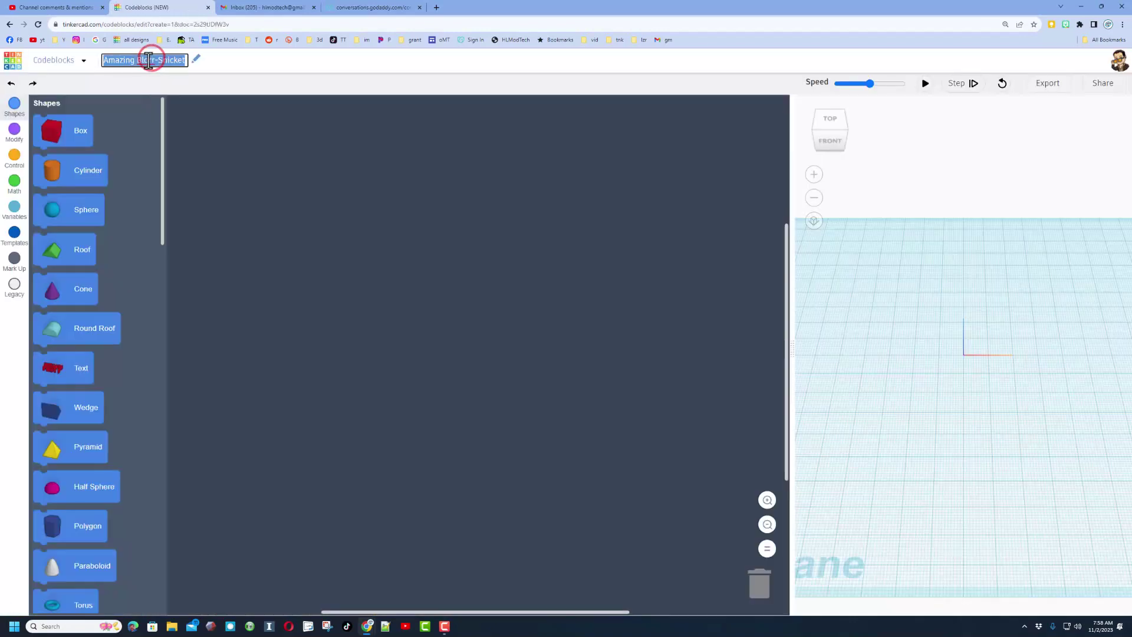
pyautogui.write('Ring mdh')
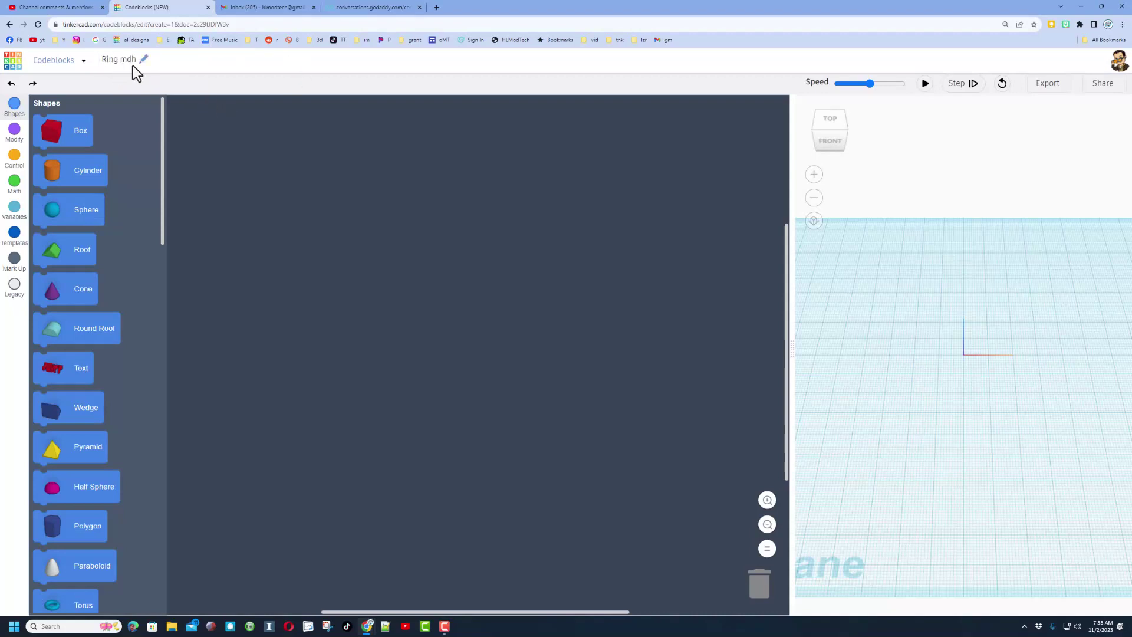
pyautogui.click(182, 125)
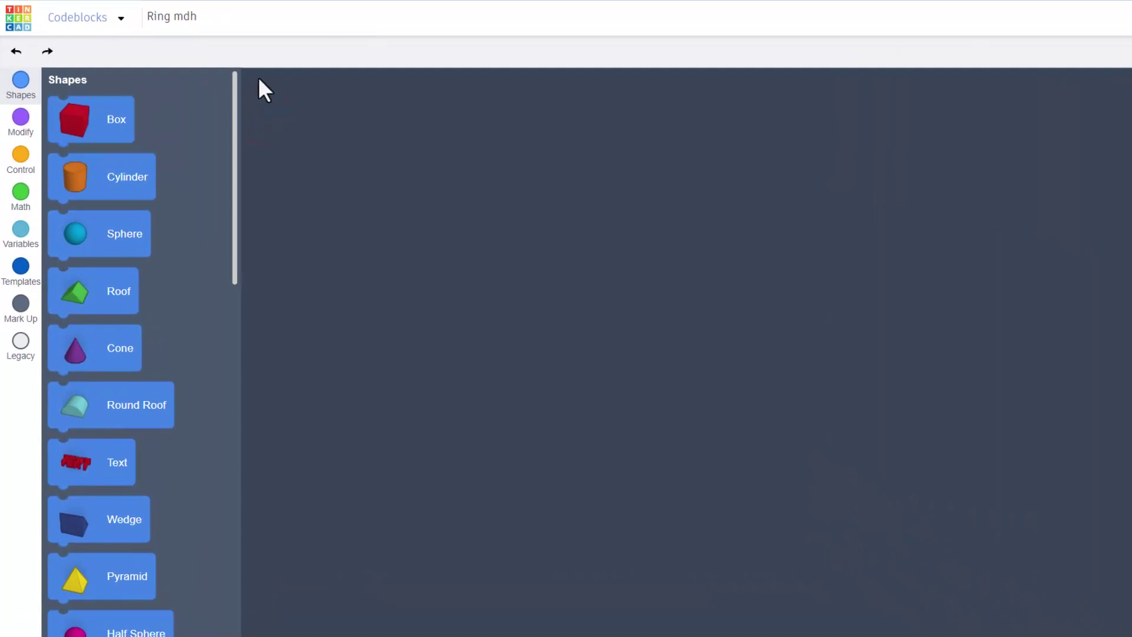
# - Create the wall variable and place a Set block assigned to wall
pyautogui.click(19, 230)
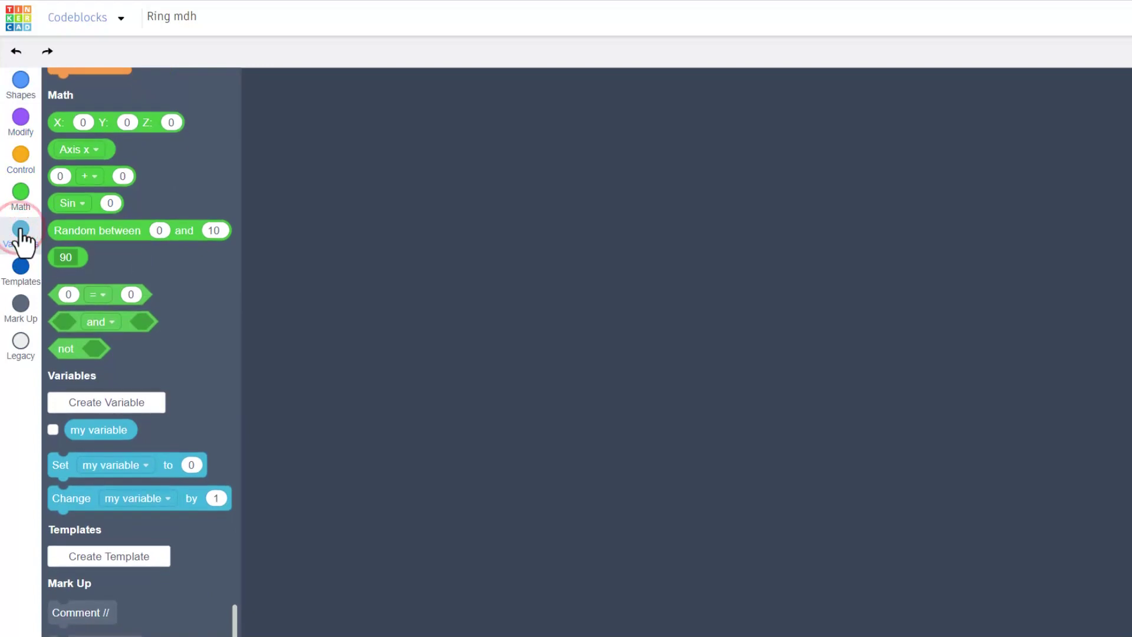
pyautogui.click(89, 404)
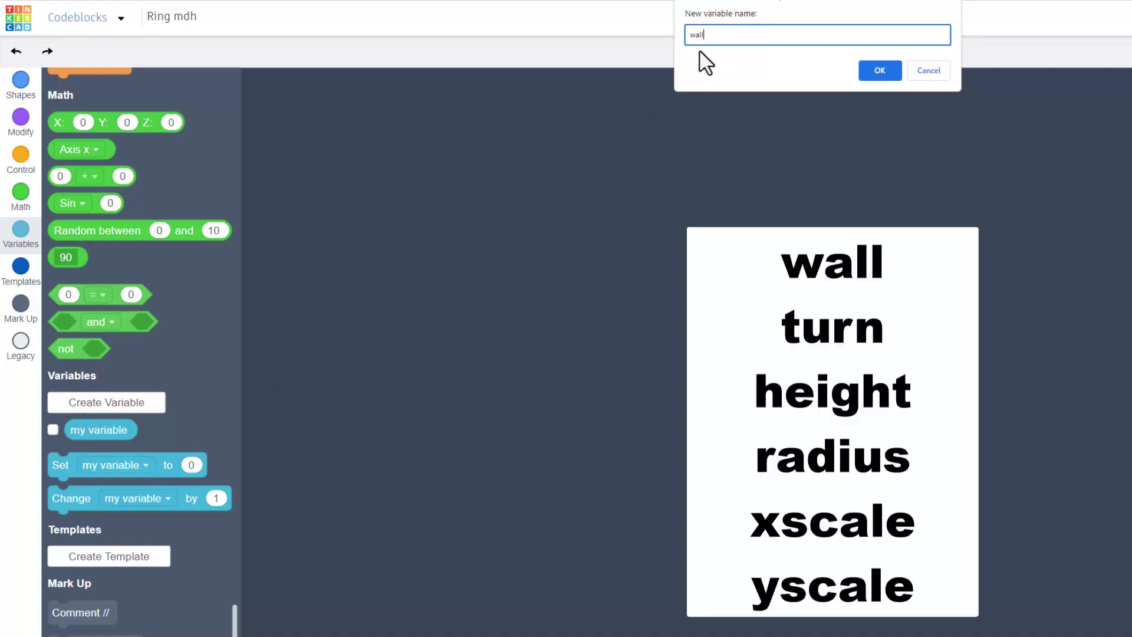
pyautogui.click(869, 76)
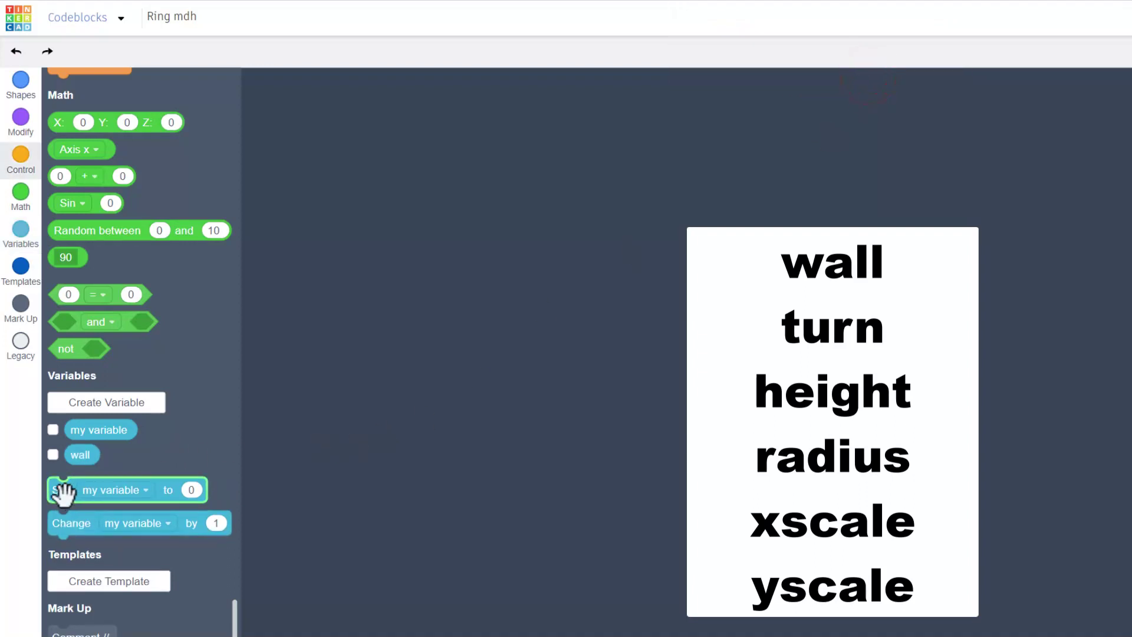
pyautogui.moveTo(60, 492); pyautogui.dragTo(322, 192)
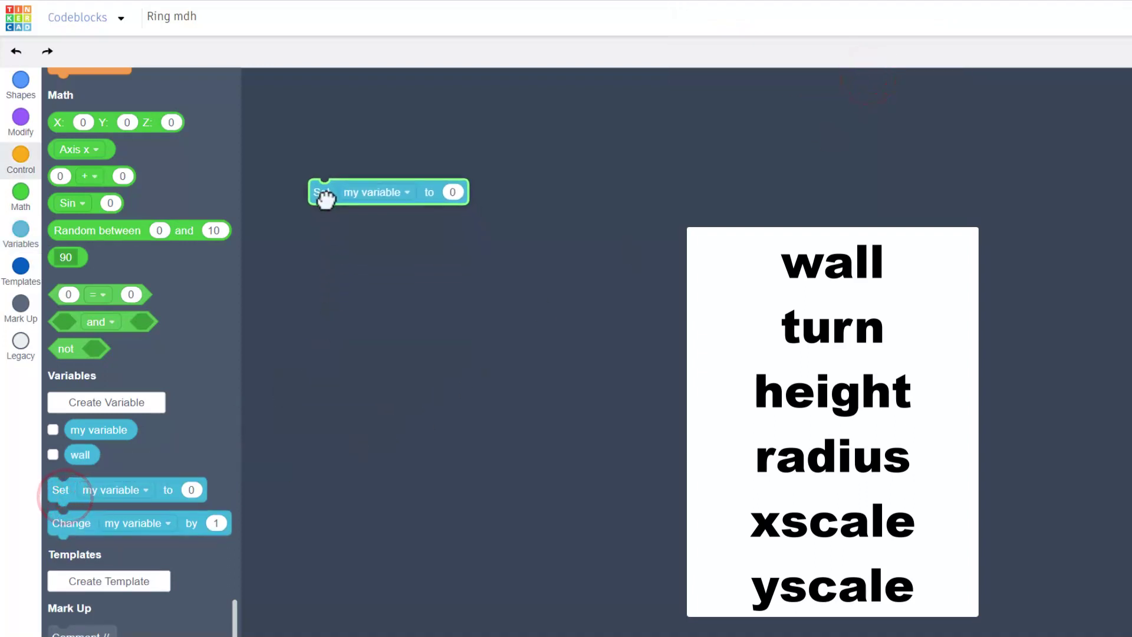
pyautogui.click(401, 190)
pyautogui.click(346, 244)
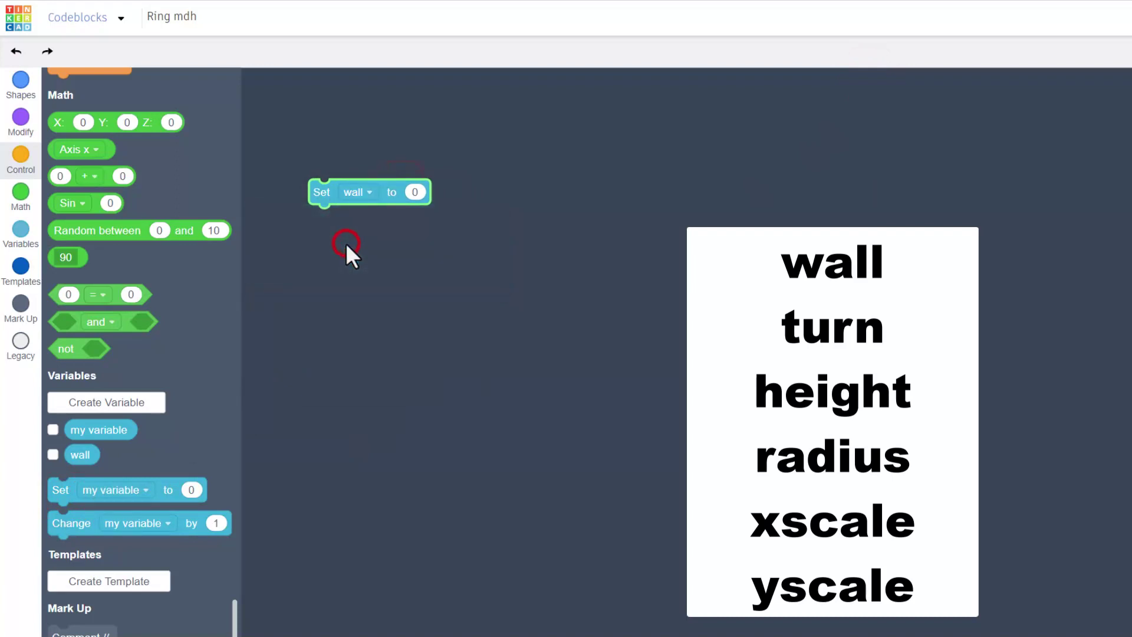
# - Create the turn, height and radius variables
pyautogui.click(110, 404)
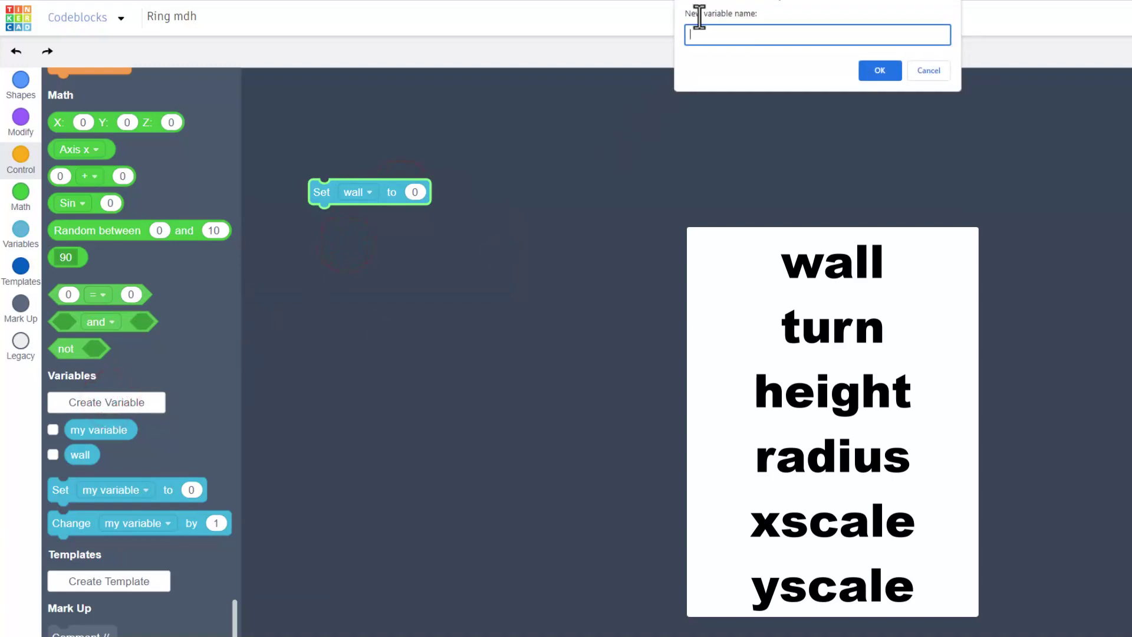
pyautogui.write('turn')
pyautogui.click(879, 70)
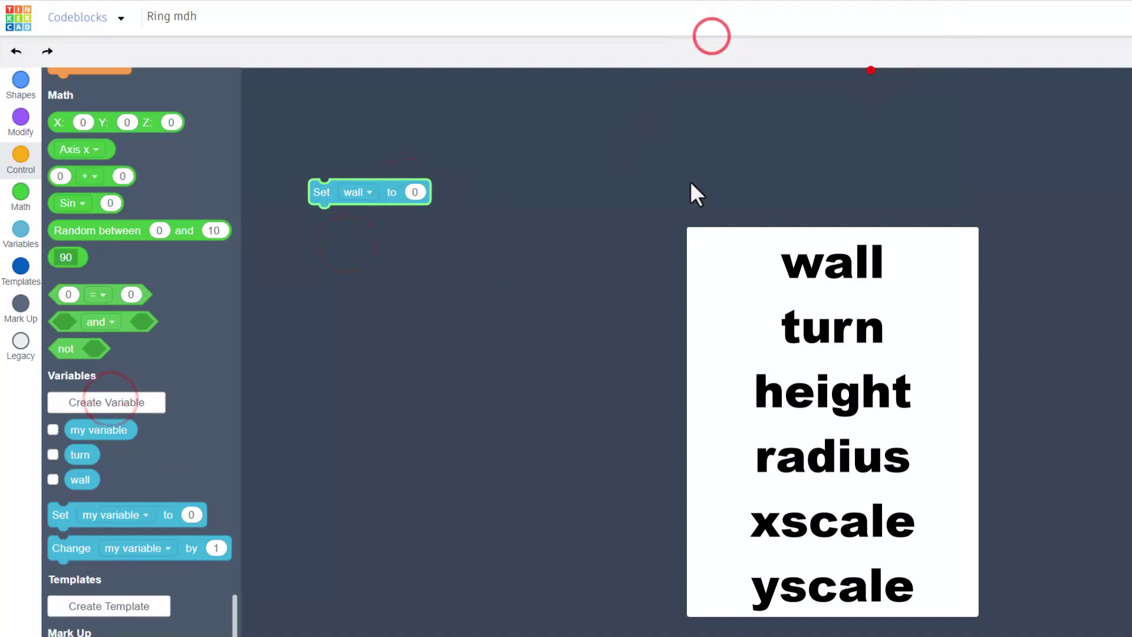
pyautogui.click(118, 407)
pyautogui.write('height')
pyautogui.click(880, 70)
pyautogui.click(112, 404)
pyautogui.write('radius')
pyautogui.click(879, 70)
pyautogui.click(109, 404)
# - Create the xscale and yscale variables
pyautogui.click(701, 34)
pyautogui.write('xscale')
pyautogui.press('Return')
pyautogui.click(98, 402)
pyautogui.click(701, 34)
pyautogui.write('yscale')
pyautogui.press('Return')
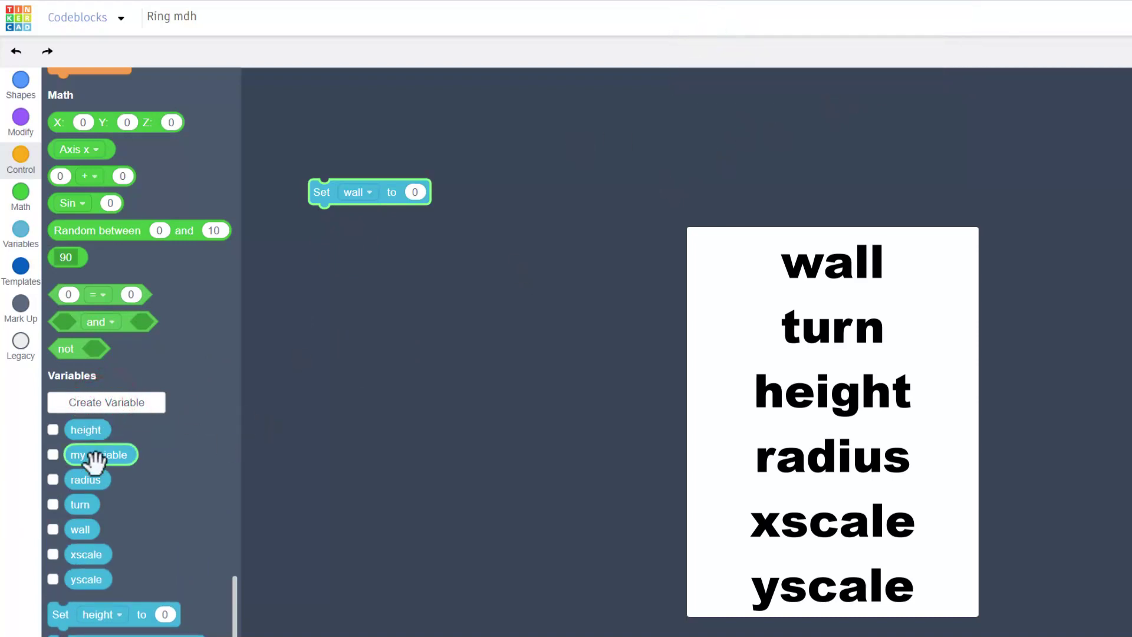
# - Duplicate the Set wall block into a stack of six Set blocks
pyautogui.rightClick(318, 195)
pyautogui.click(329, 216)
pyautogui.moveTo(330, 219); pyautogui.dragTo(318, 215)
pyautogui.rightClick(323, 194)
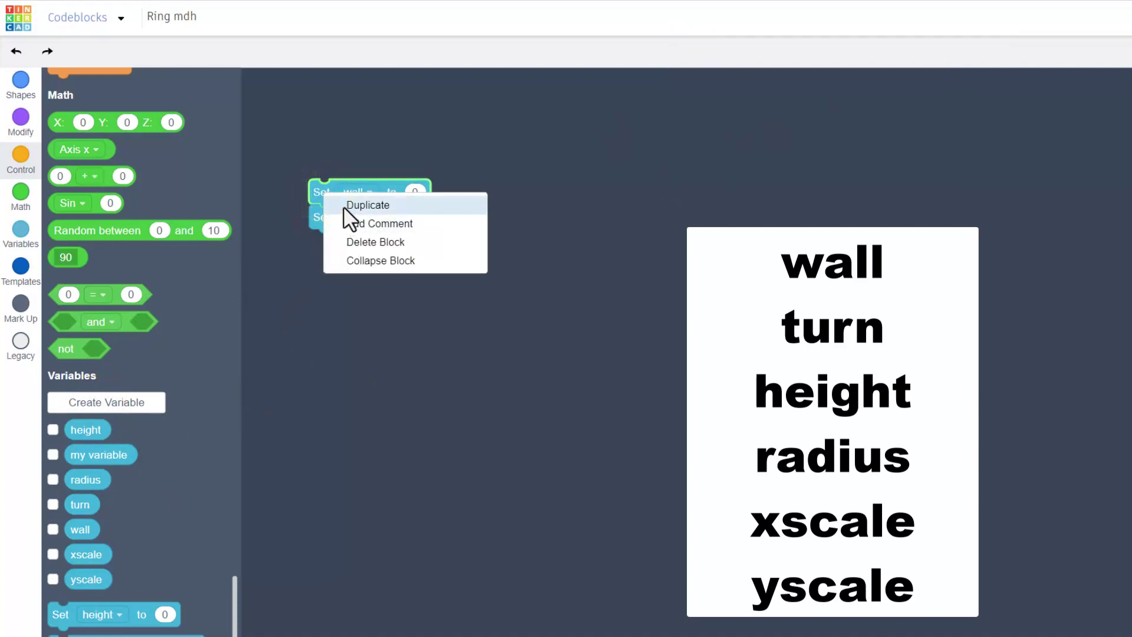
pyautogui.click(343, 206)
pyautogui.moveTo(338, 233); pyautogui.dragTo(319, 239)
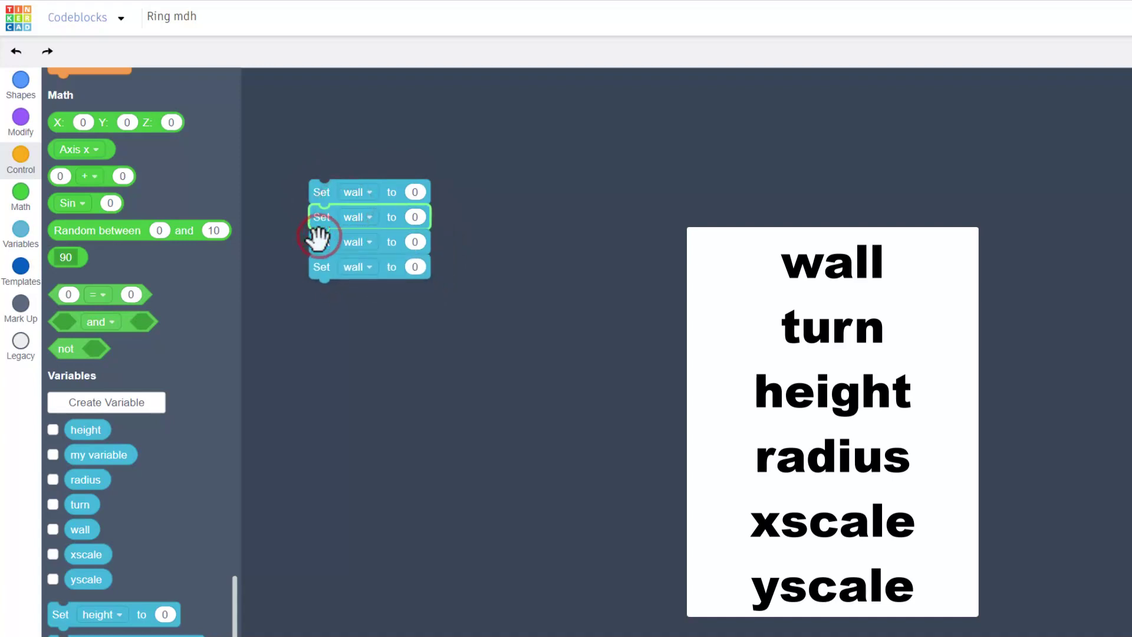
pyautogui.rightClick(317, 247)
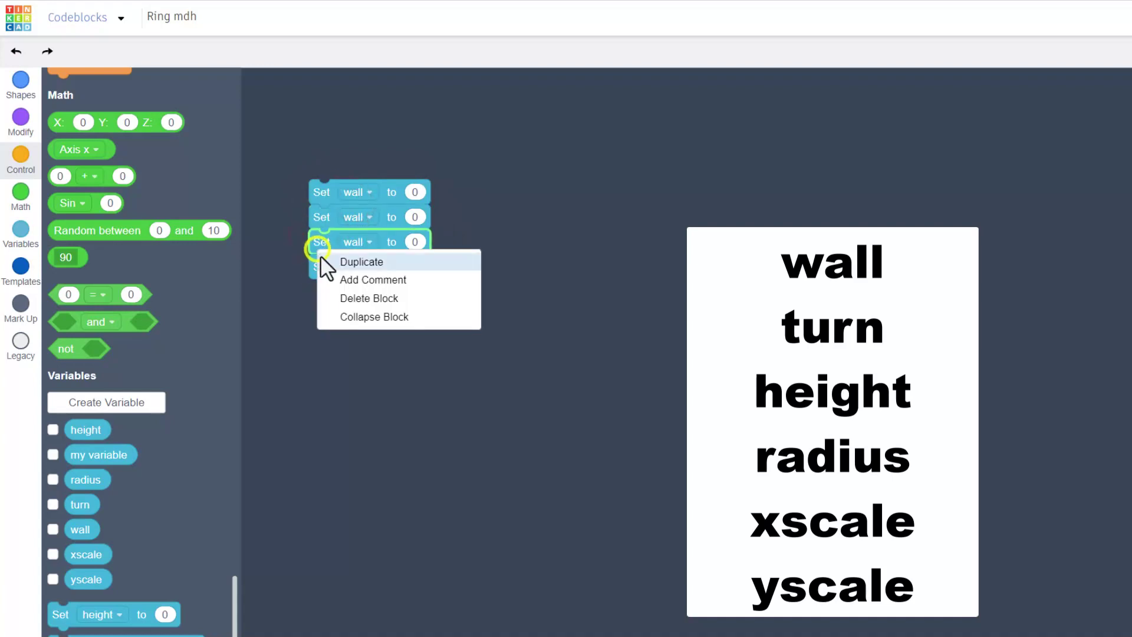
pyautogui.click(325, 263)
pyautogui.moveTo(336, 322); pyautogui.dragTo(323, 288)
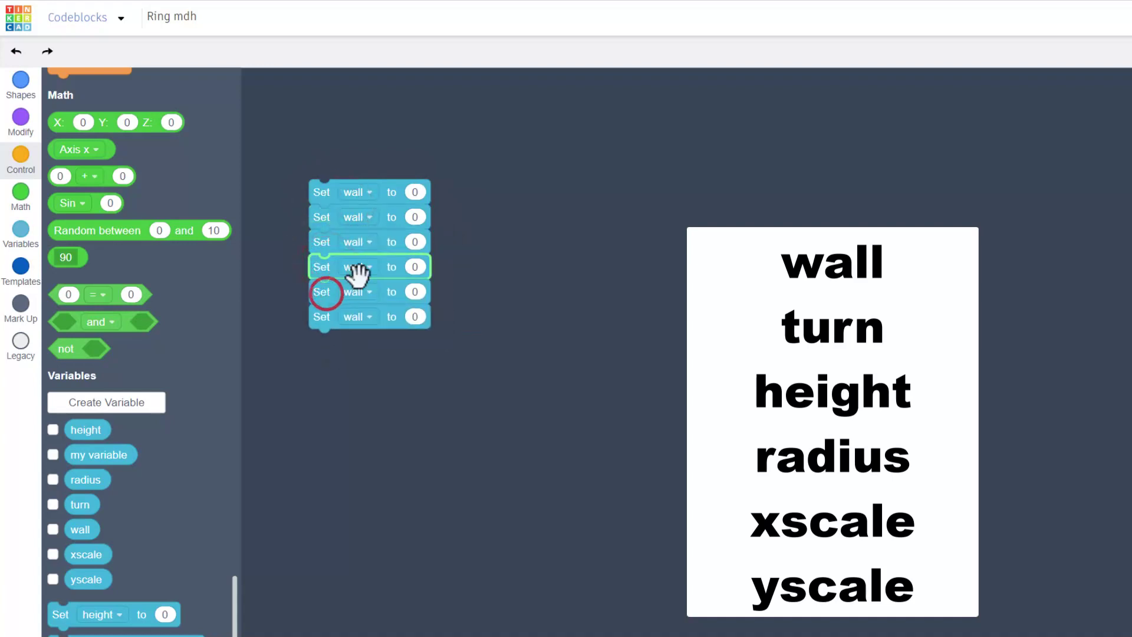
# - Assign the lower five blocks to turn, height, radius, xscale and yscale
pyautogui.click(368, 217)
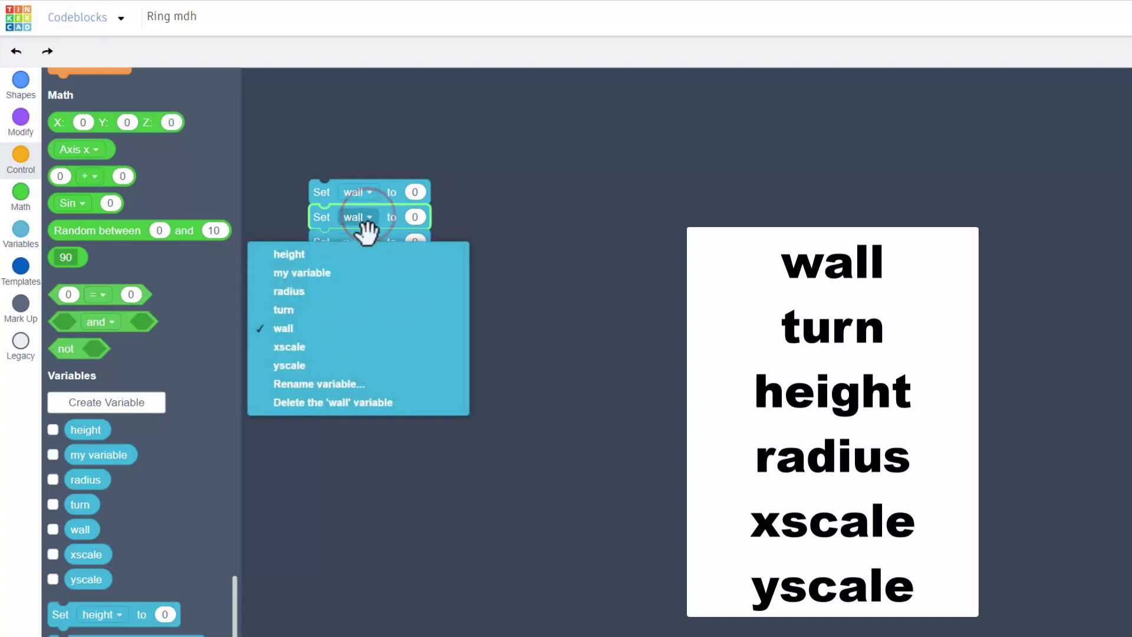
pyautogui.click(323, 311)
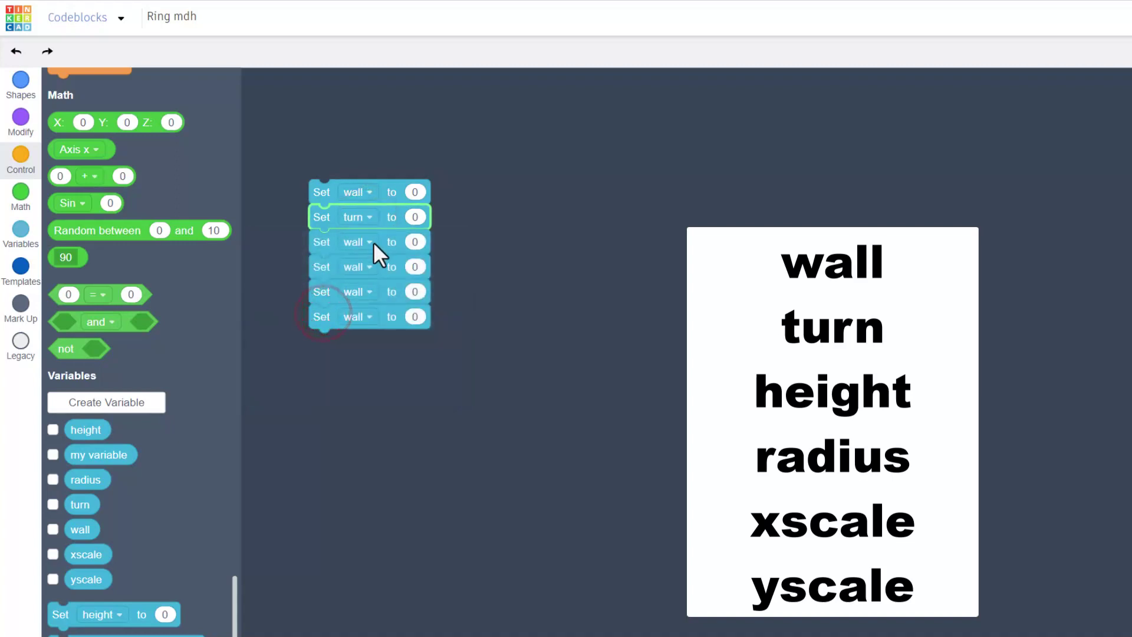
pyautogui.click(370, 243)
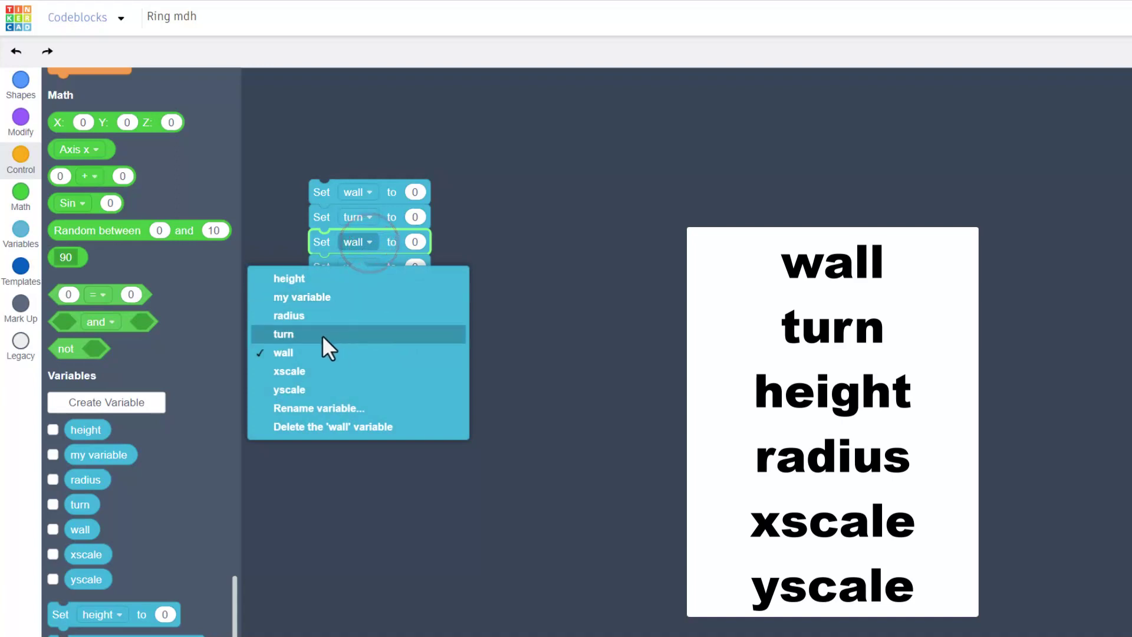
pyautogui.click(317, 281)
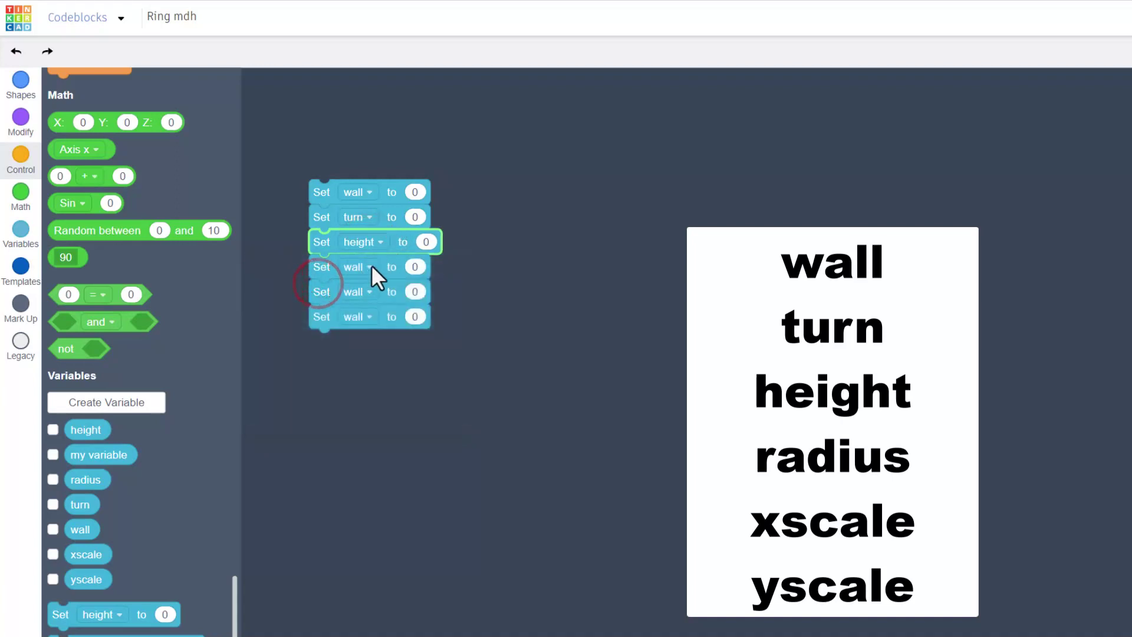
pyautogui.click(371, 264)
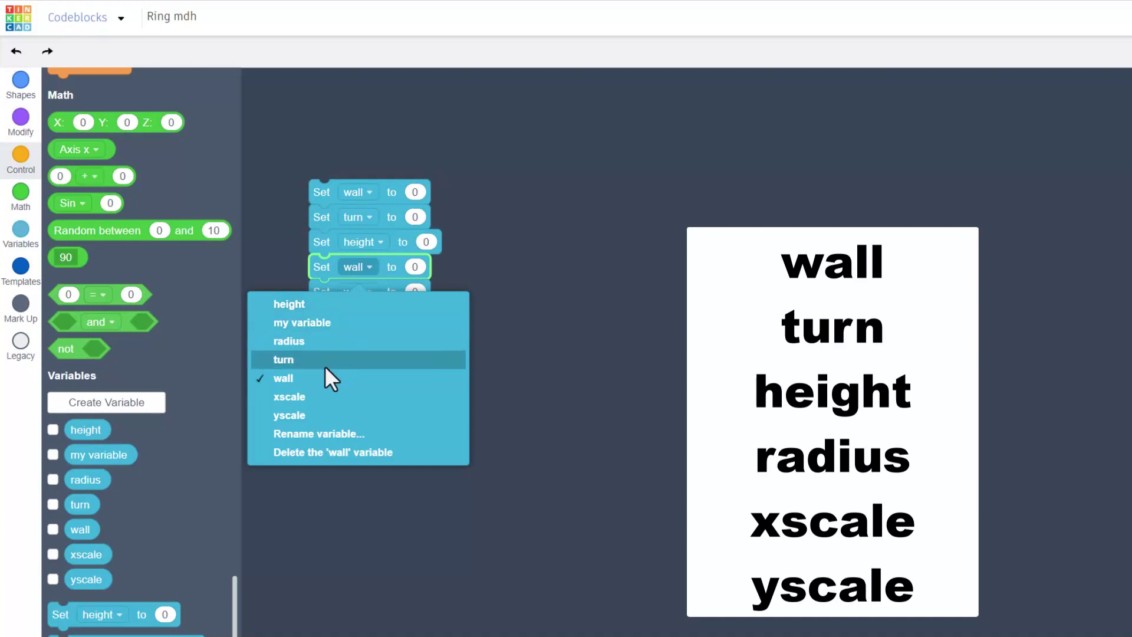
pyautogui.click(323, 348)
pyautogui.click(371, 292)
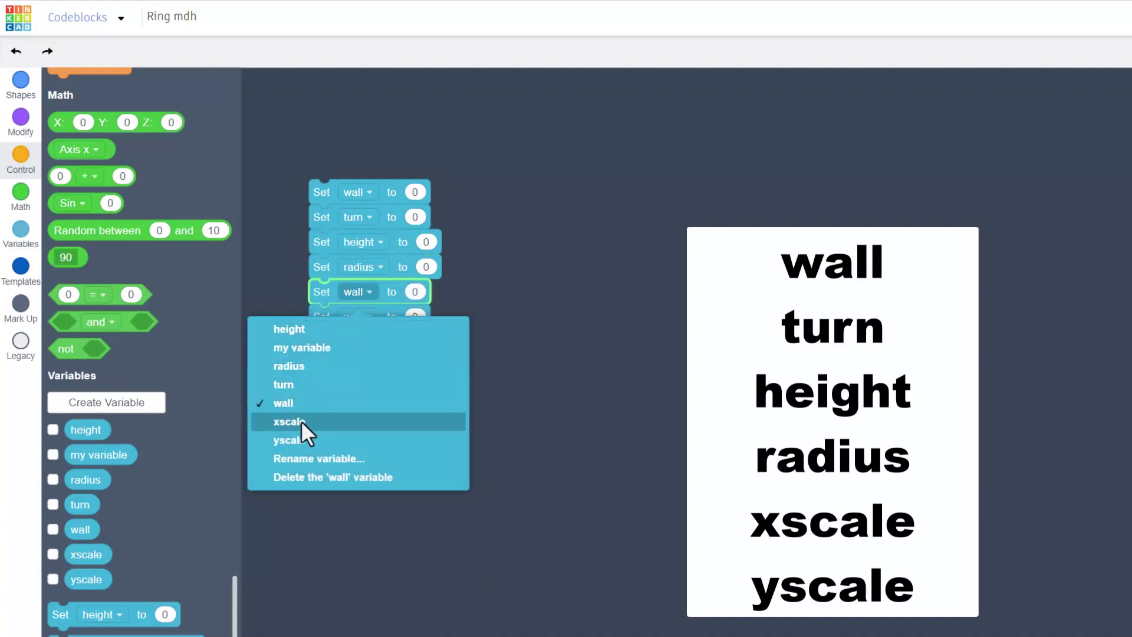
pyautogui.click(302, 421)
pyautogui.click(357, 317)
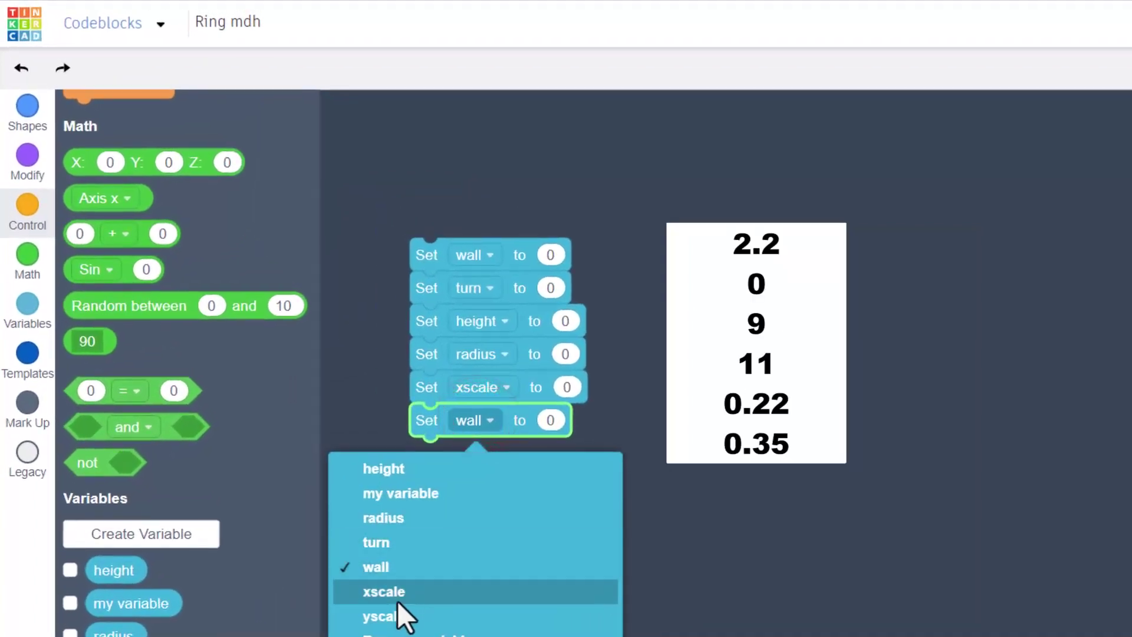
pyautogui.click(397, 615)
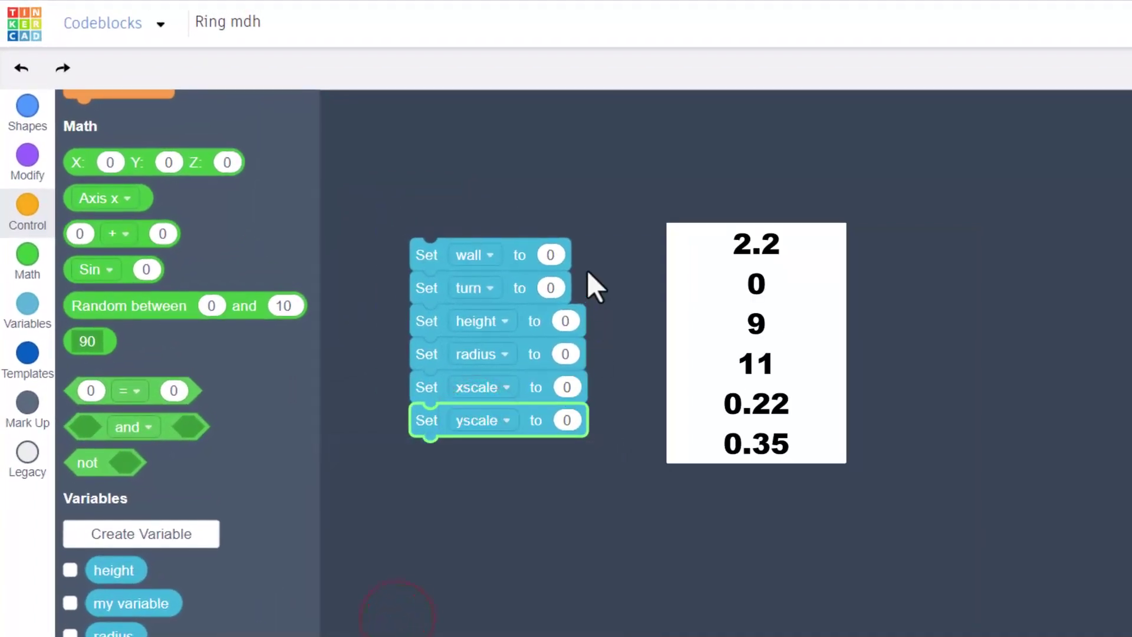
# - Set wall 2.2, height 9, radius 11, xscale 0.22, yscale 0.35, and move the stack up
pyautogui.click(551, 255)
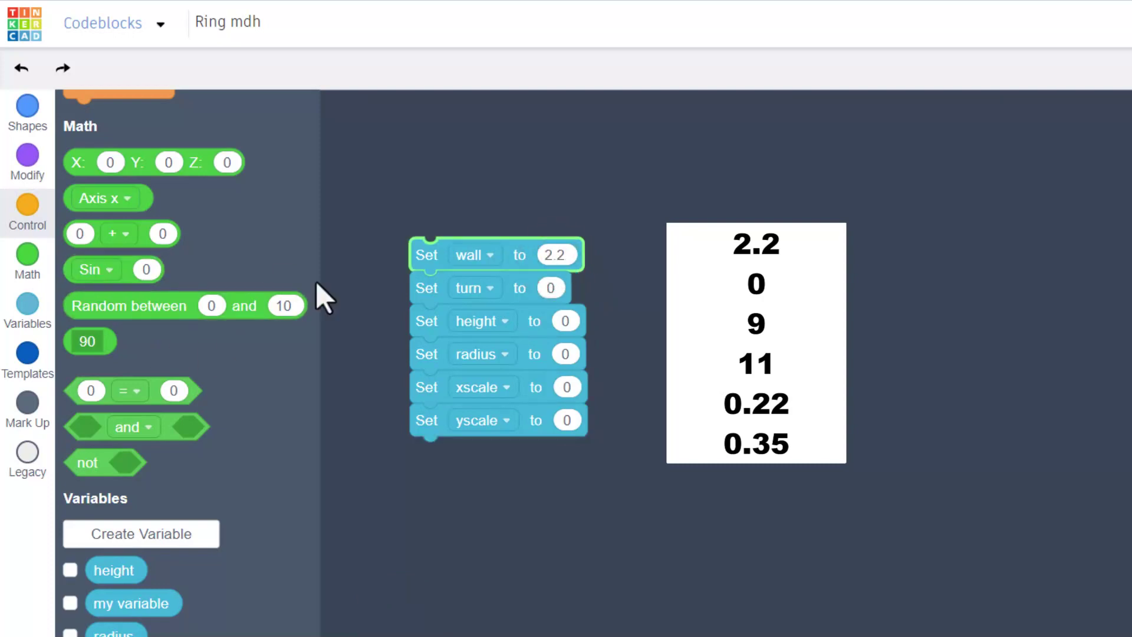
pyautogui.click(565, 321)
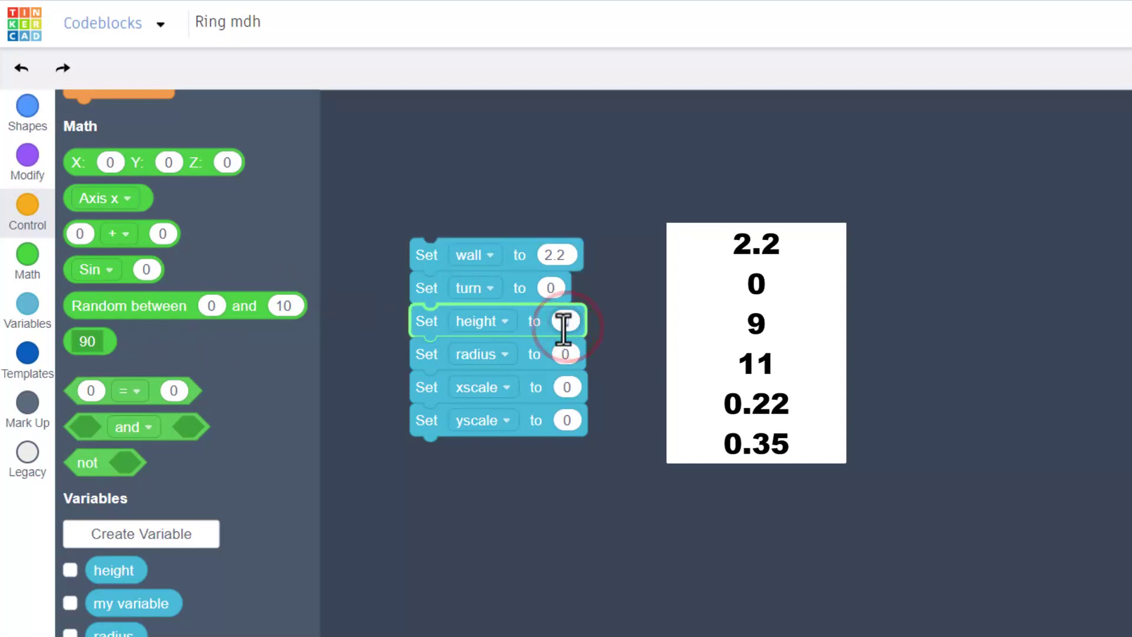
pyautogui.write('9')
pyautogui.click(569, 357)
pyautogui.write('11')
pyautogui.click(565, 387)
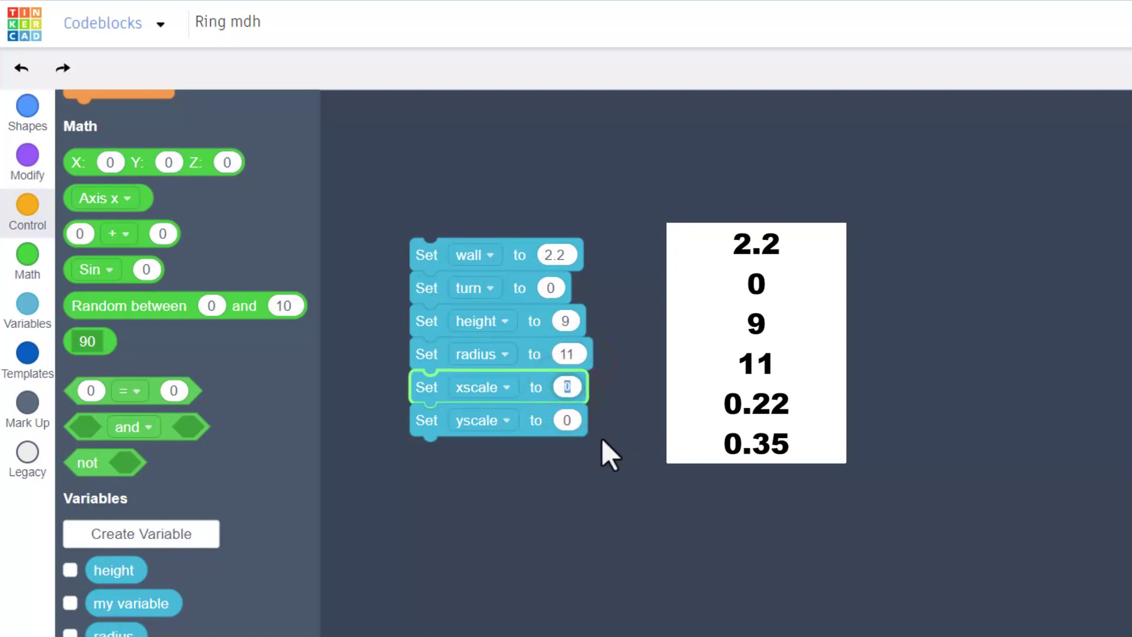
pyautogui.write('0.22')
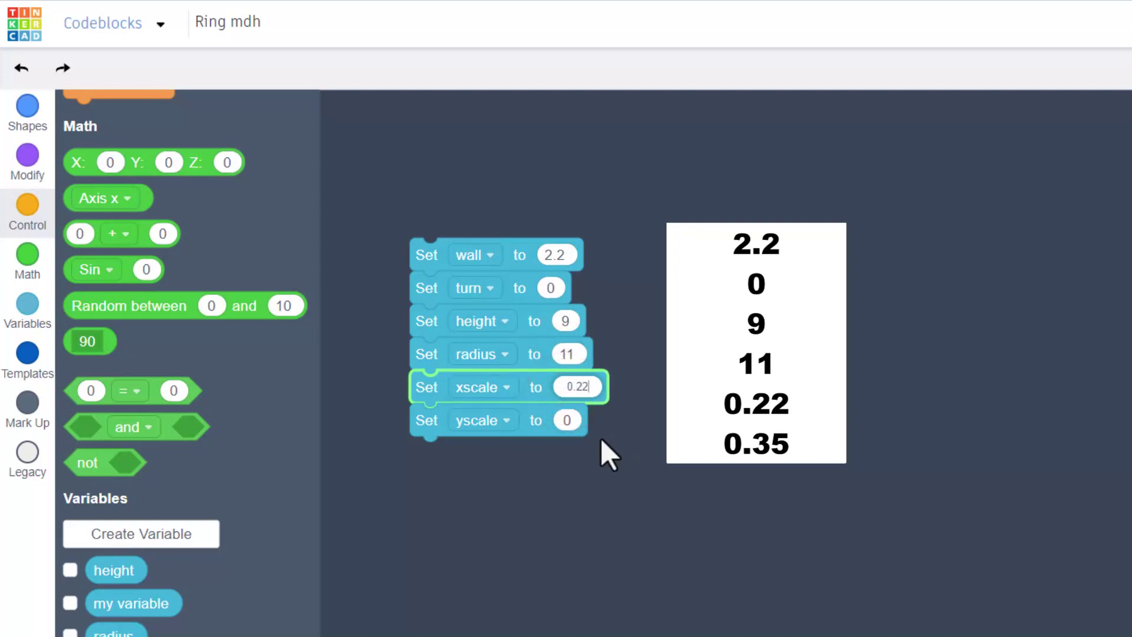
pyautogui.click(571, 419)
pyautogui.write('0.35')
pyautogui.moveTo(498, 255); pyautogui.dragTo(508, 129)
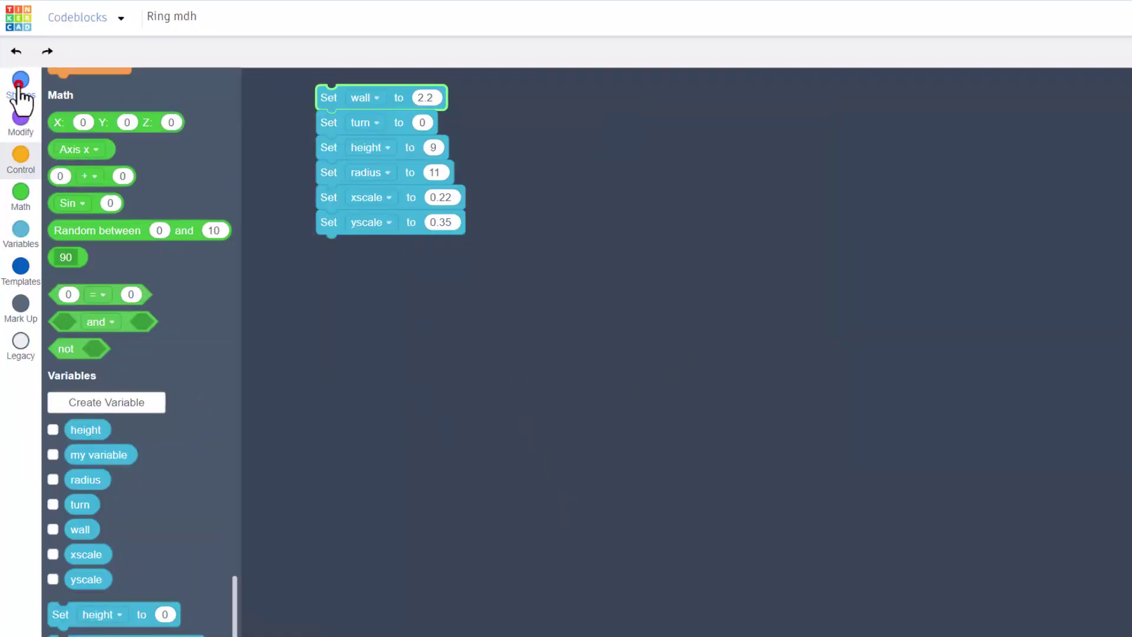
# - Add a dark blue Tube shape block to the program
pyautogui.click(21, 96)
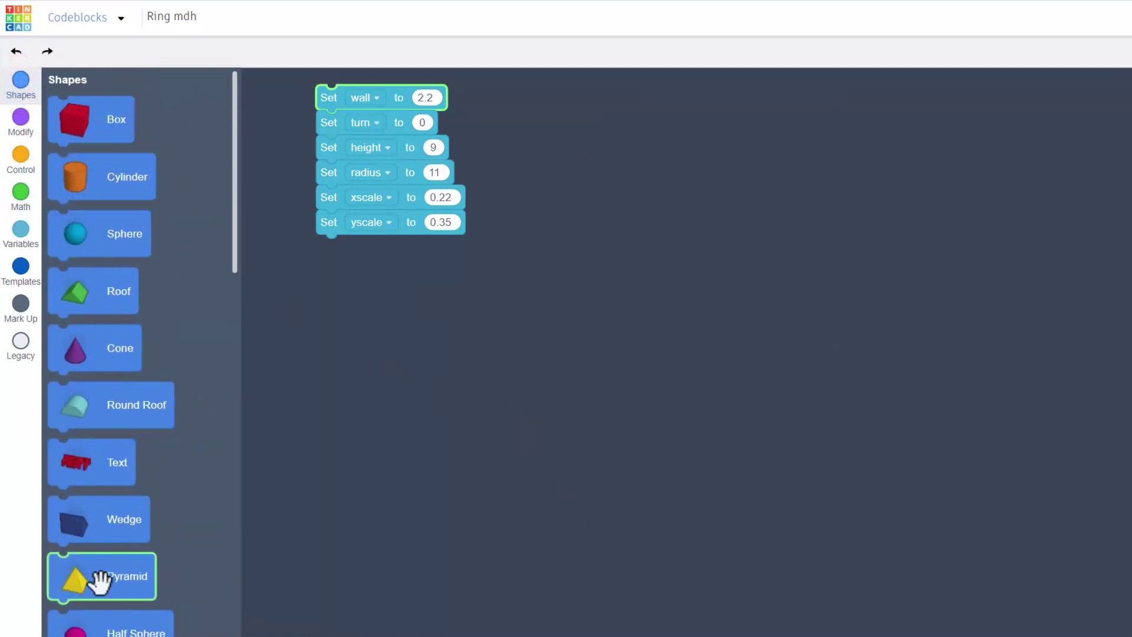
pyautogui.scroll(-3, 114, 565)
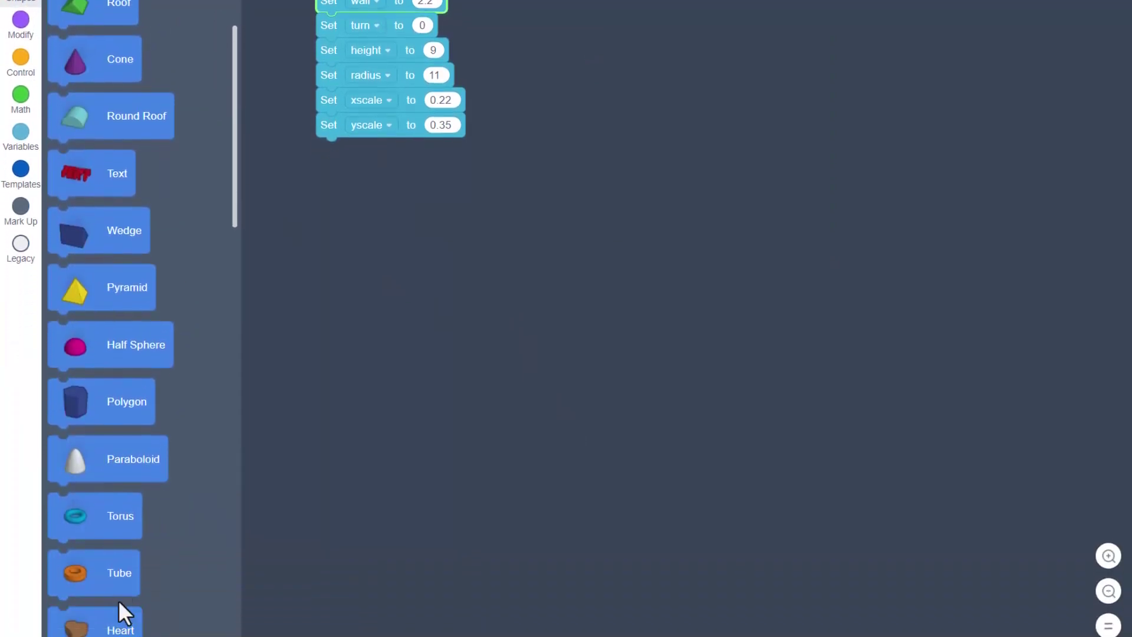
pyautogui.moveTo(119, 597); pyautogui.dragTo(393, 277)
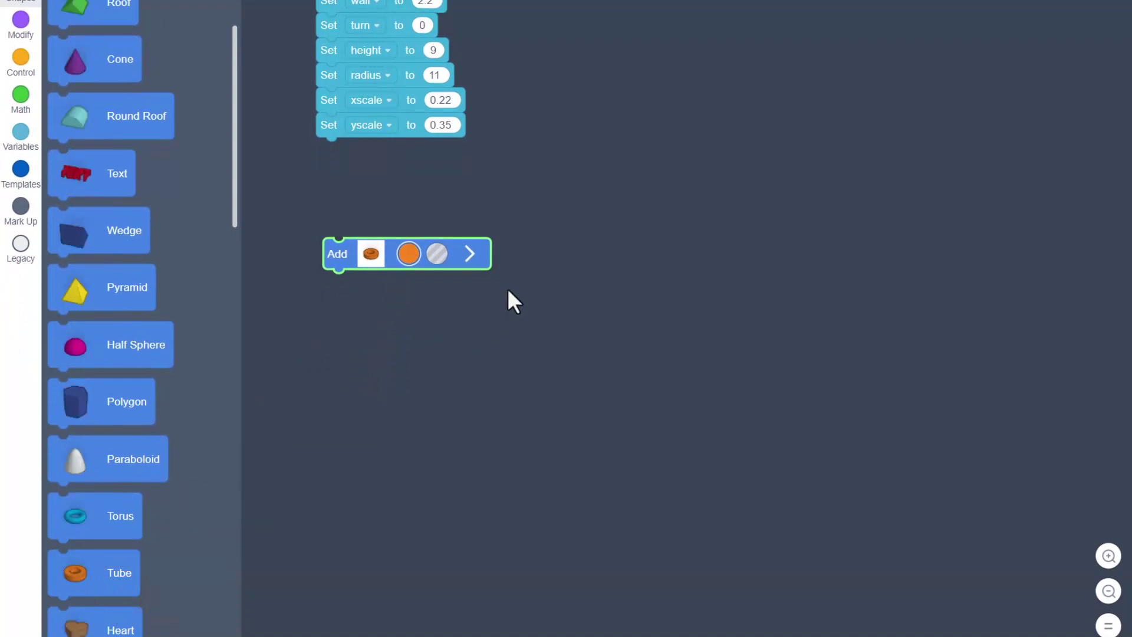
pyautogui.click(470, 254)
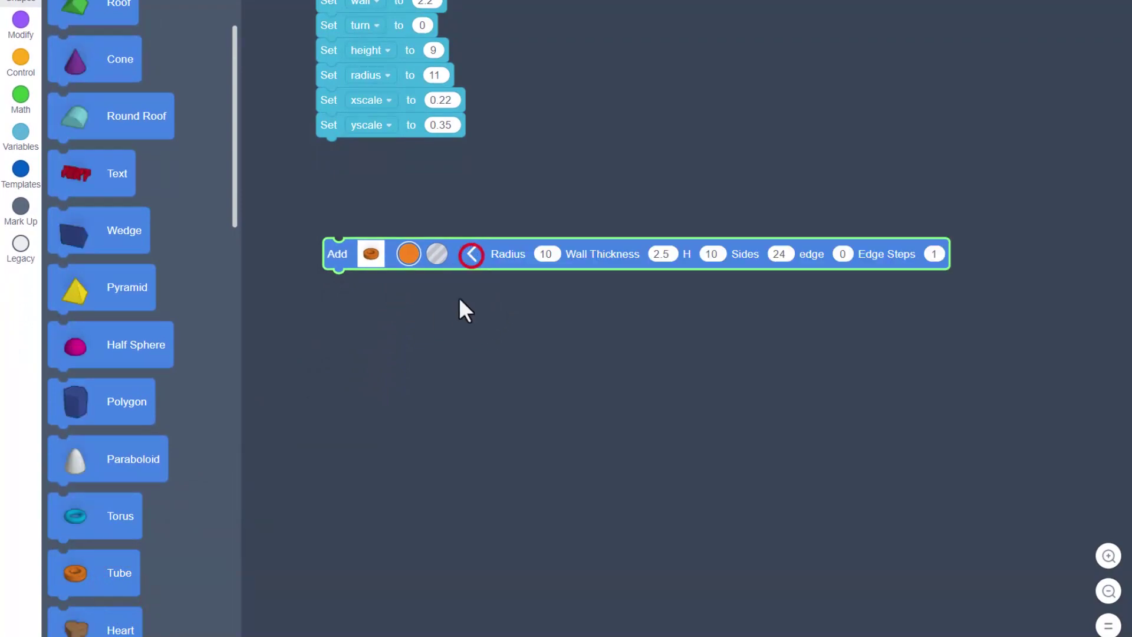
pyautogui.click(408, 255)
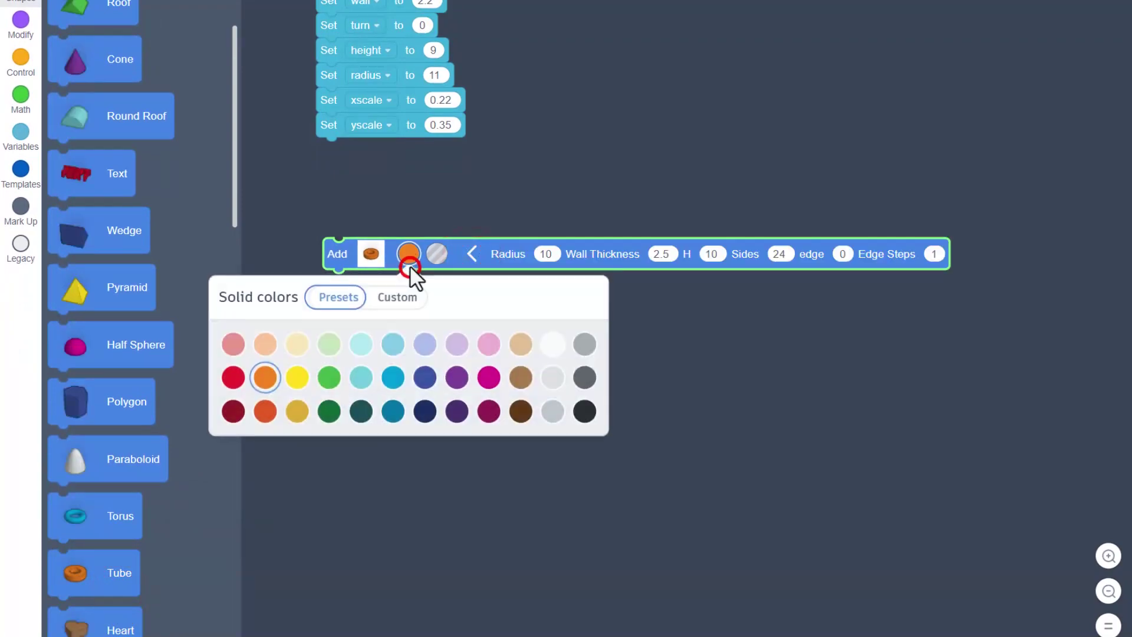
pyautogui.click(425, 377)
pyautogui.click(570, 184)
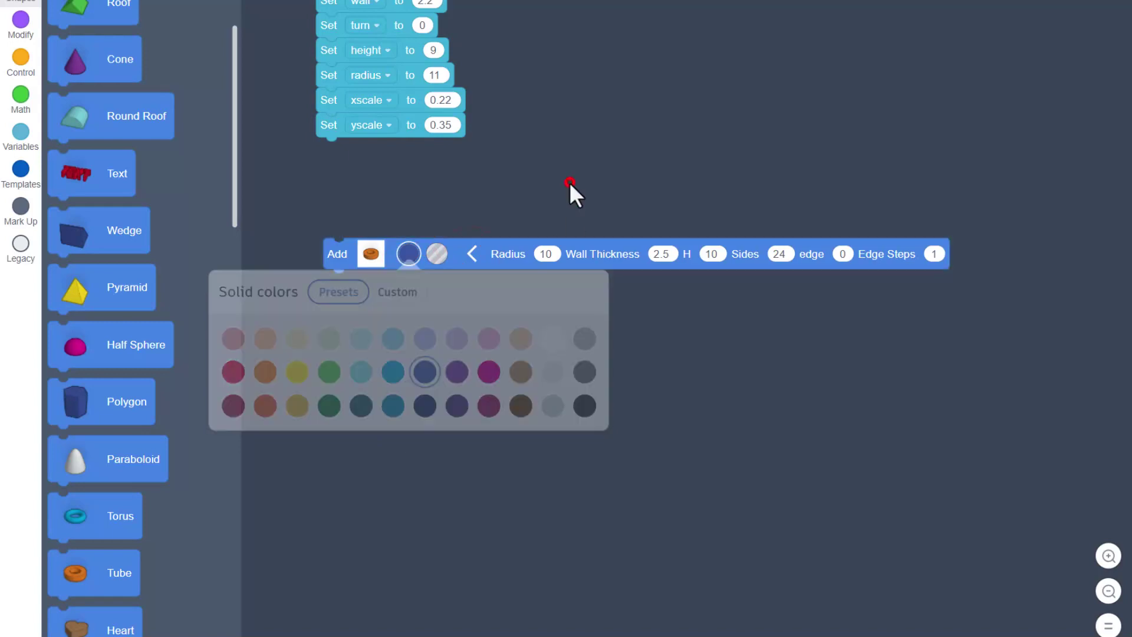
# - Use the radius, wall and height variables in the tube and give it 64 sides
pyautogui.click(21, 135)
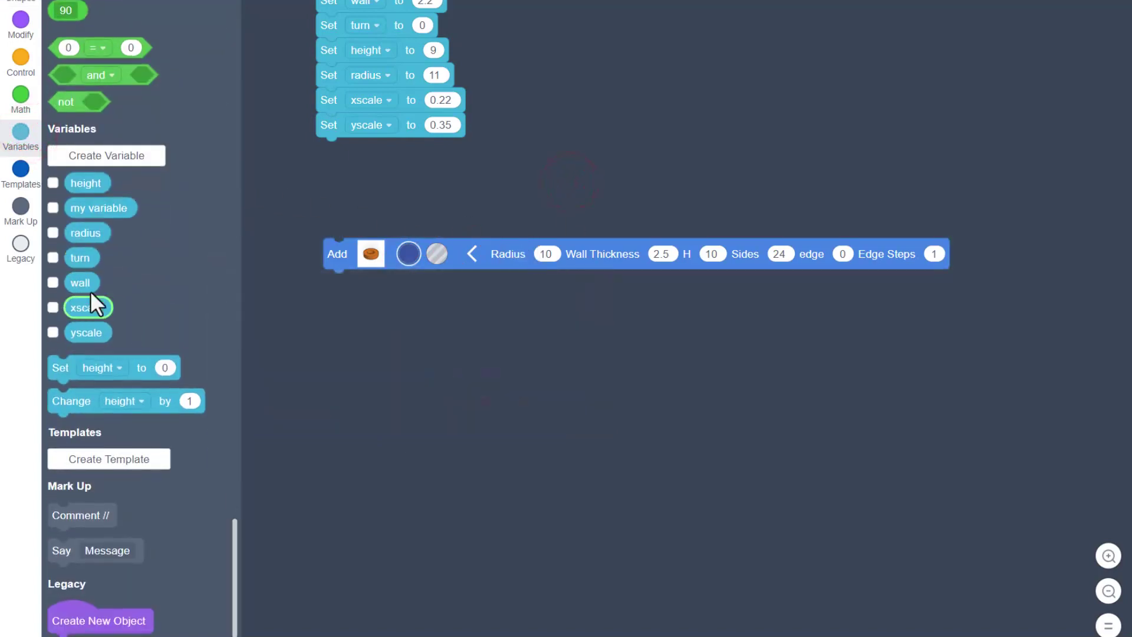
pyautogui.moveTo(93, 235); pyautogui.dragTo(561, 259)
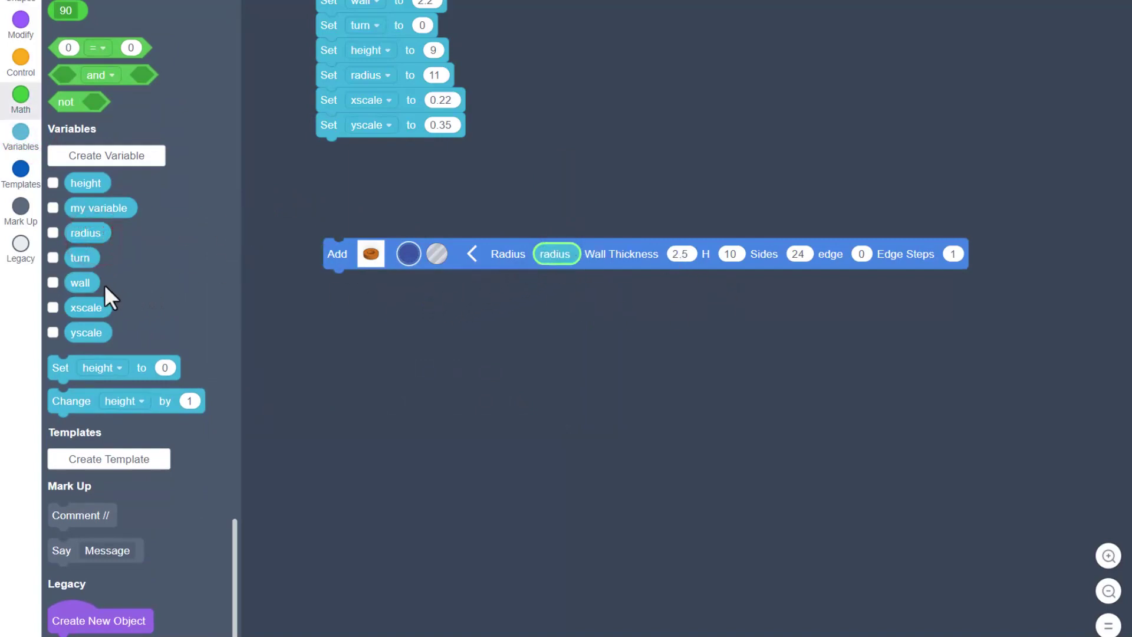
pyautogui.moveTo(95, 284); pyautogui.dragTo(693, 250)
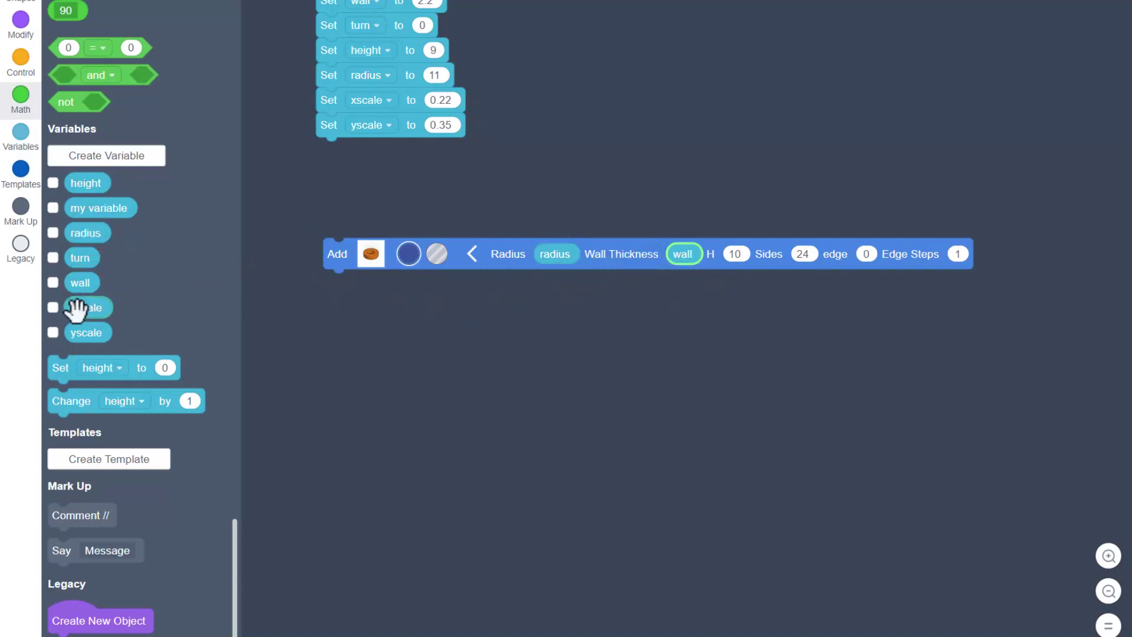
pyautogui.moveTo(100, 185)
pyautogui.mouseDown()
pyautogui.moveTo(715, 298)
pyautogui.moveTo(761, 255)
pyautogui.mouseUp()
pyautogui.click(820, 252)
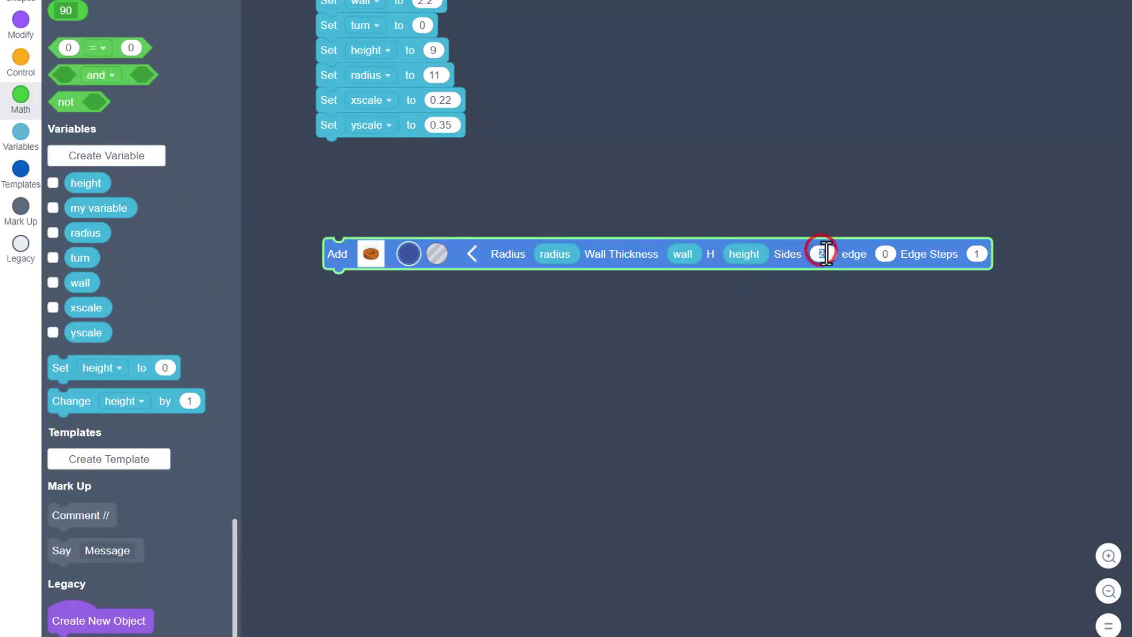
pyautogui.write('64')
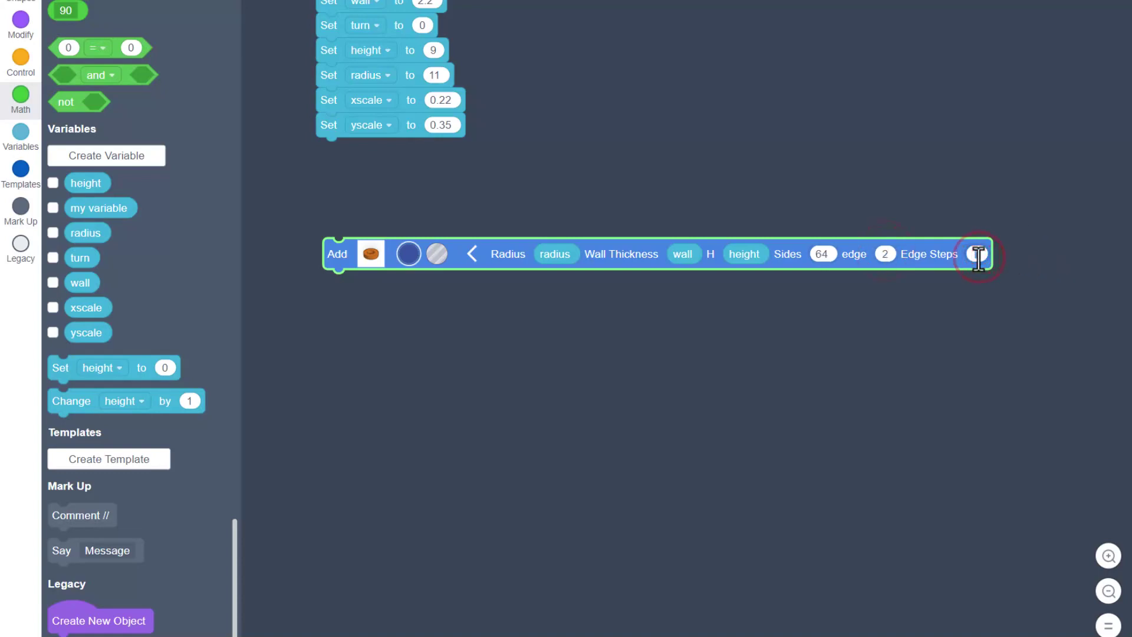
# - Run the program in the 3D viewer and view the blue ring from above
pyautogui.moveTo(1001, 142); pyautogui.dragTo(962, 137)
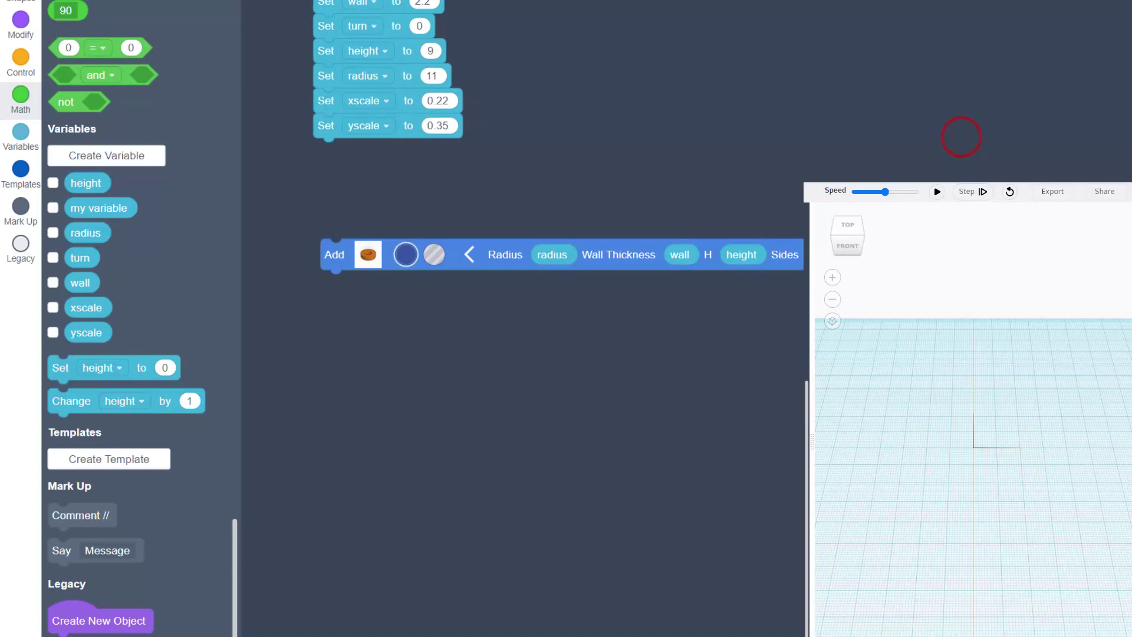
pyautogui.click(938, 191)
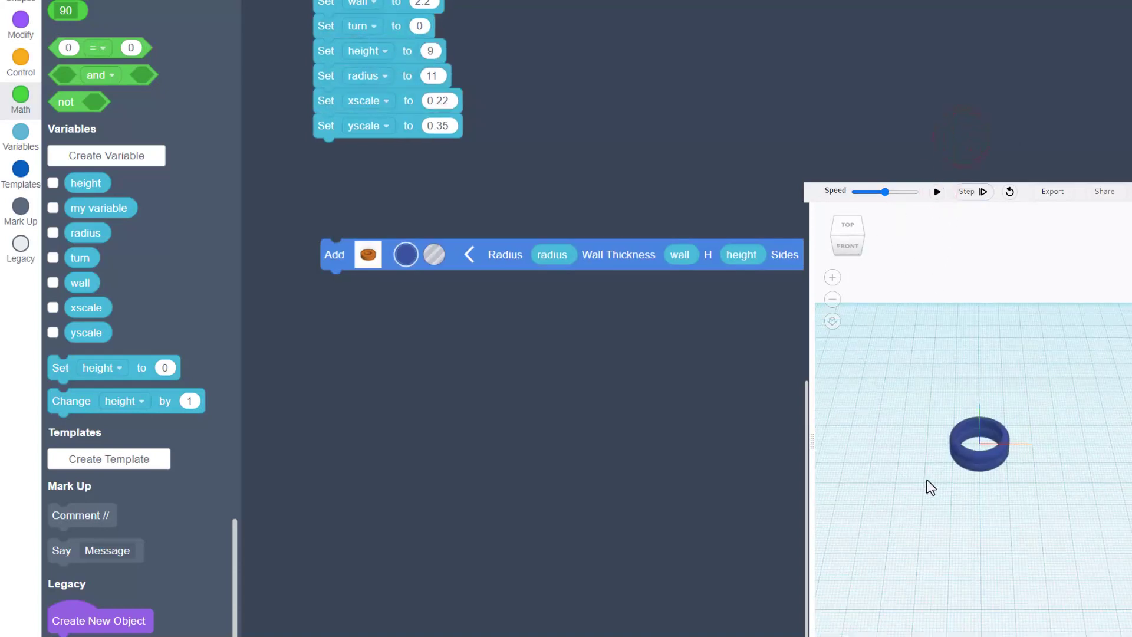
pyautogui.moveTo(972, 468); pyautogui.dragTo(999, 462)
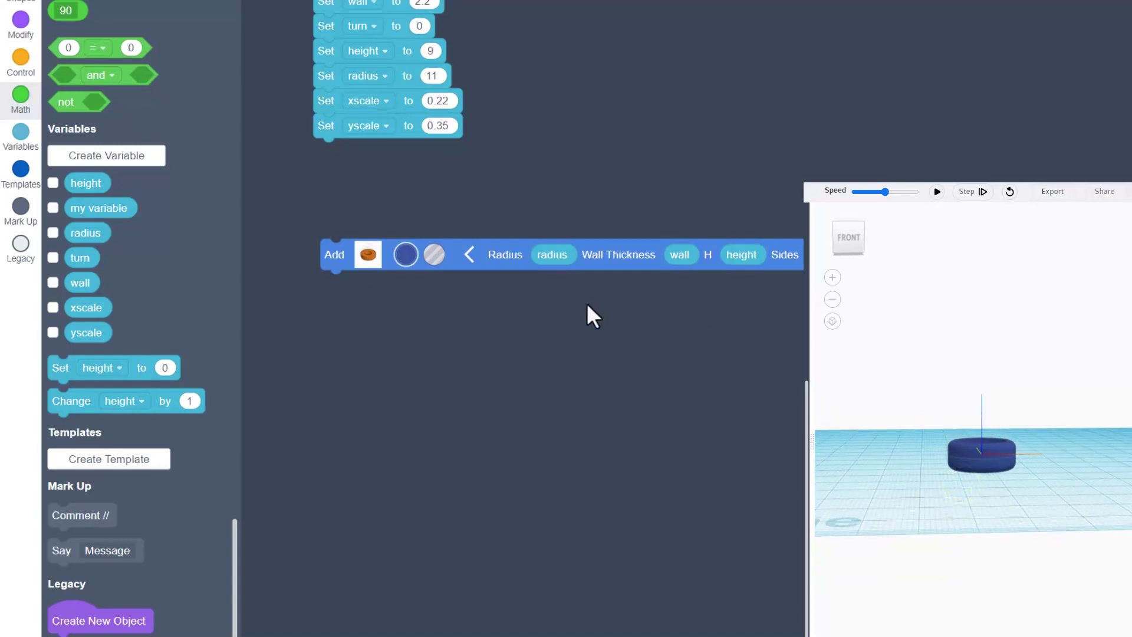
# - Attach a Move block beneath the Add Tube block
pyautogui.click(24, 30)
pyautogui.moveTo(67, 52); pyautogui.dragTo(250, 273)
pyautogui.moveTo(287, 311); pyautogui.dragTo(371, 347)
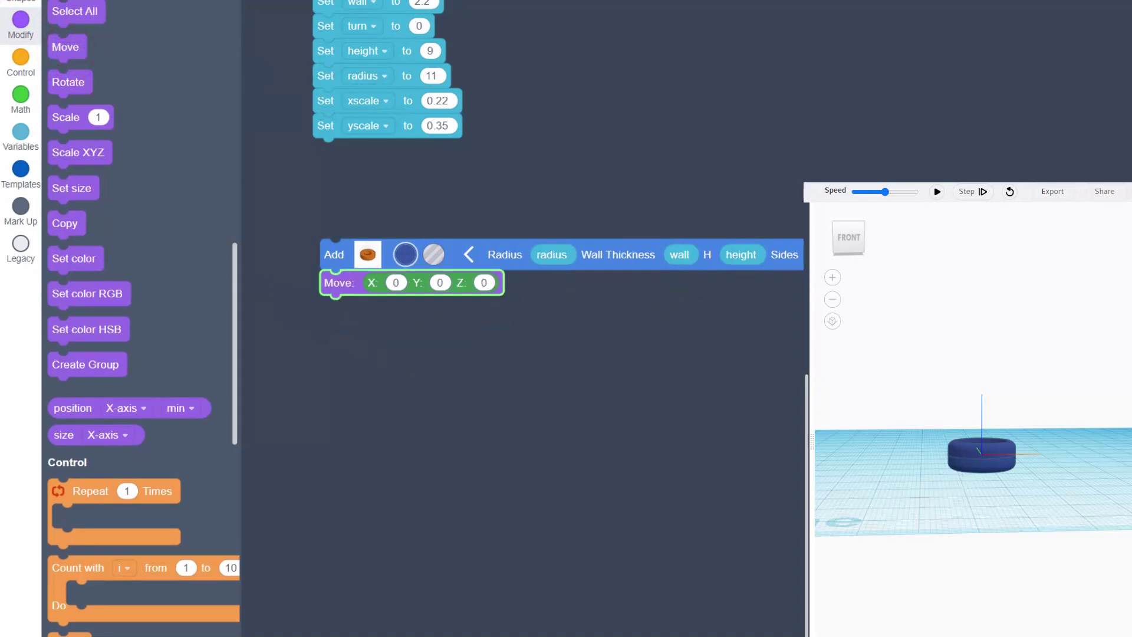
# - Set the Move block's Z to height / 2 using a Math division block
pyautogui.click(20, 96)
pyautogui.moveTo(101, 62); pyautogui.dragTo(635, 368)
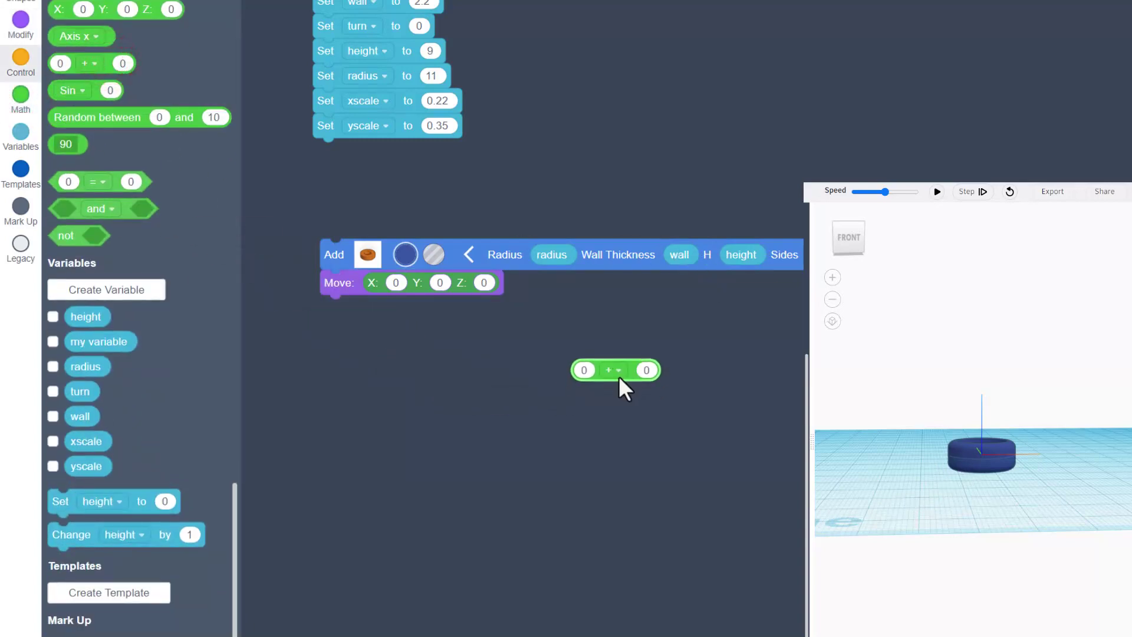
pyautogui.moveTo(83, 317); pyautogui.dragTo(572, 368)
pyautogui.click(642, 375)
pyautogui.click(602, 464)
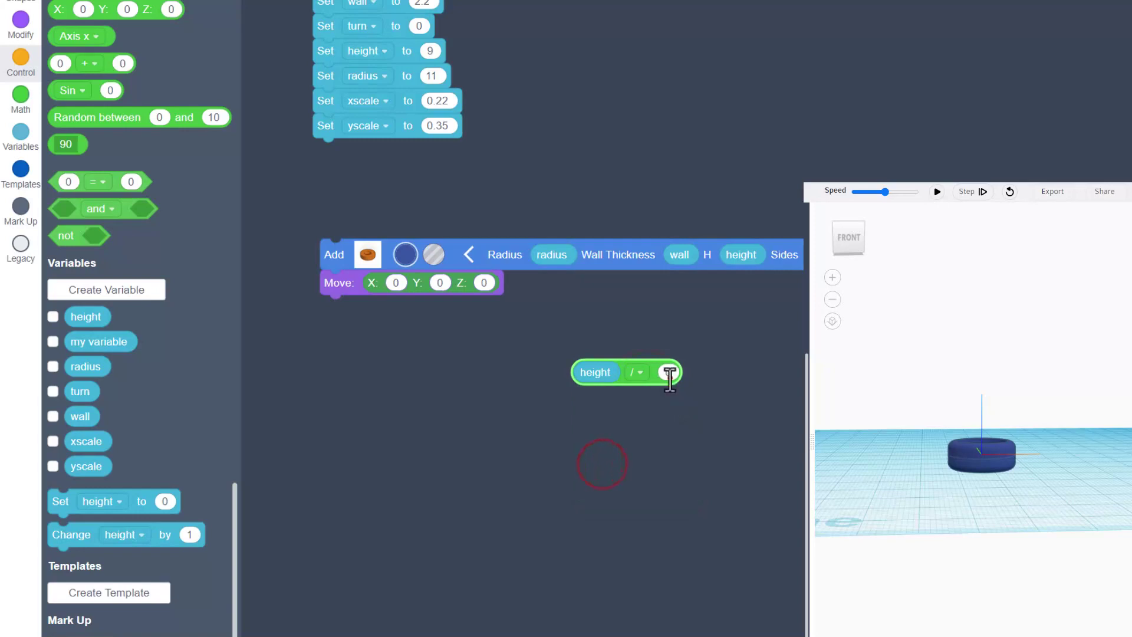
pyautogui.write('2')
pyautogui.click(637, 440)
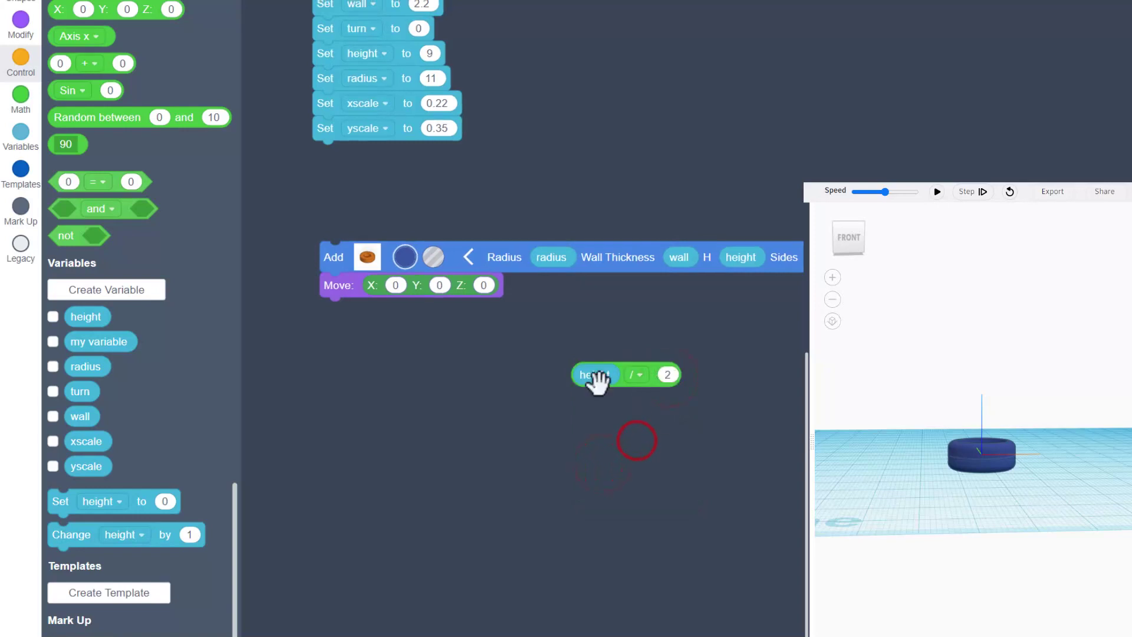
pyautogui.moveTo(594, 380); pyautogui.dragTo(583, 450)
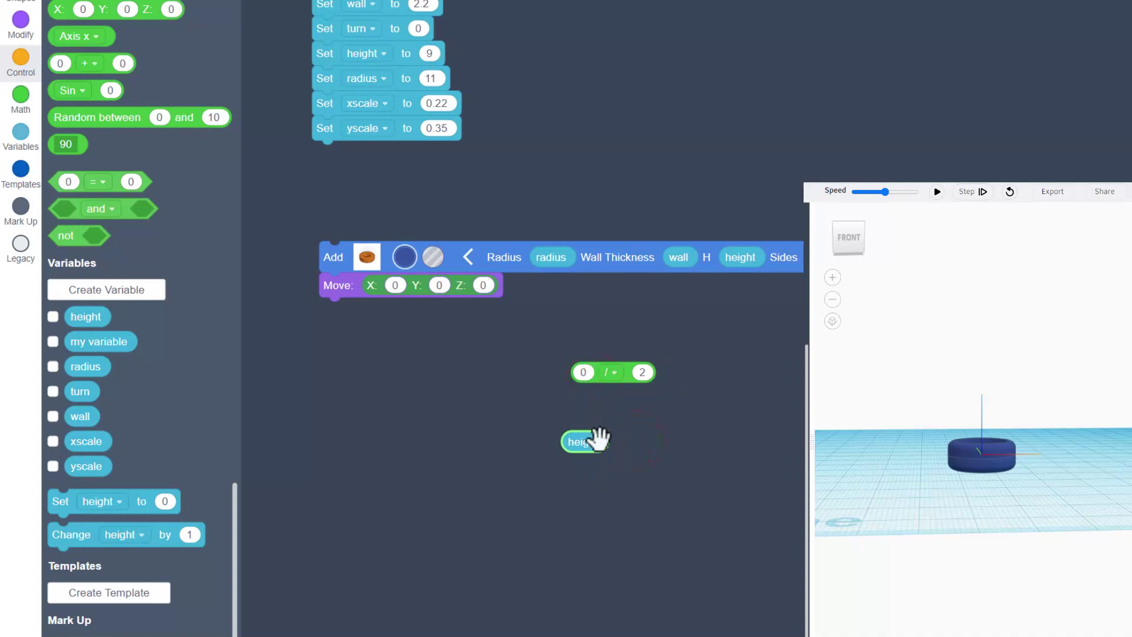
pyautogui.moveTo(597, 443); pyautogui.dragTo(533, 301)
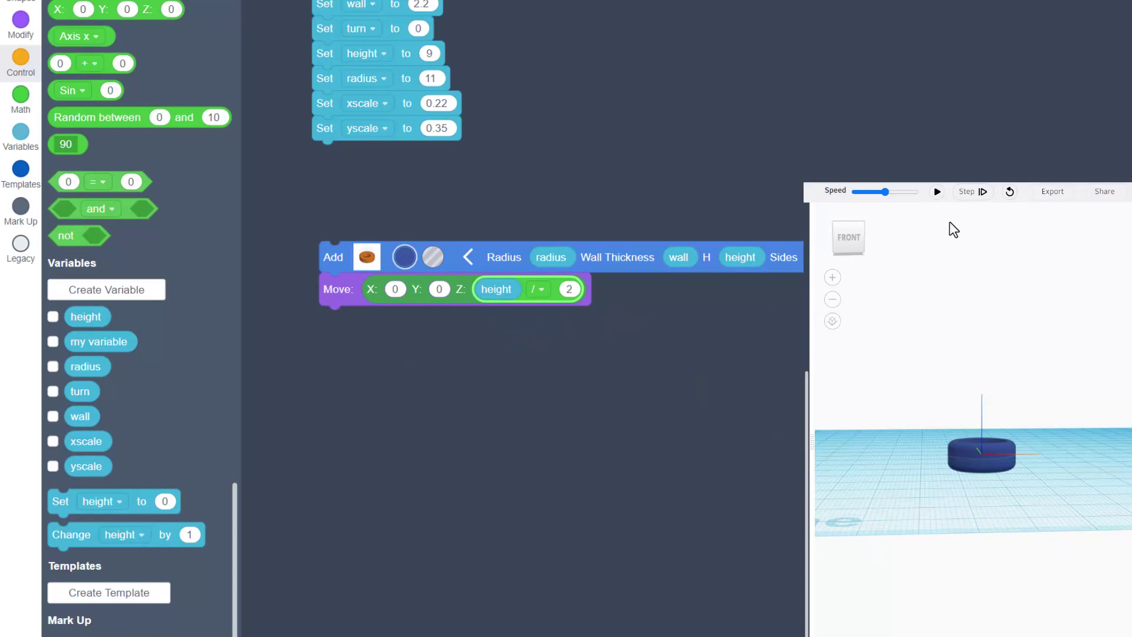
# - Re-run the program and view the lifted ring from an angled top view
pyautogui.click(937, 192)
pyautogui.moveTo(929, 331)
pyautogui.mouseDown(button='right')
pyautogui.moveTo(974, 399)
pyautogui.moveTo(952, 388)
pyautogui.moveTo(933, 347)
pyautogui.mouseUp(button='right')
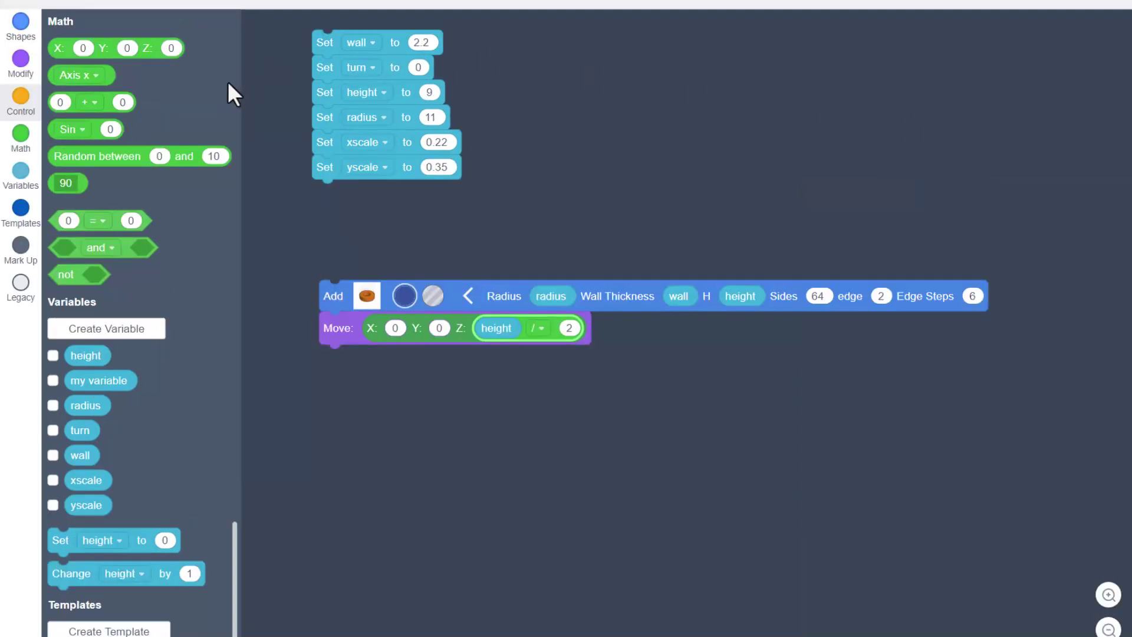
pyautogui.click(21, 23)
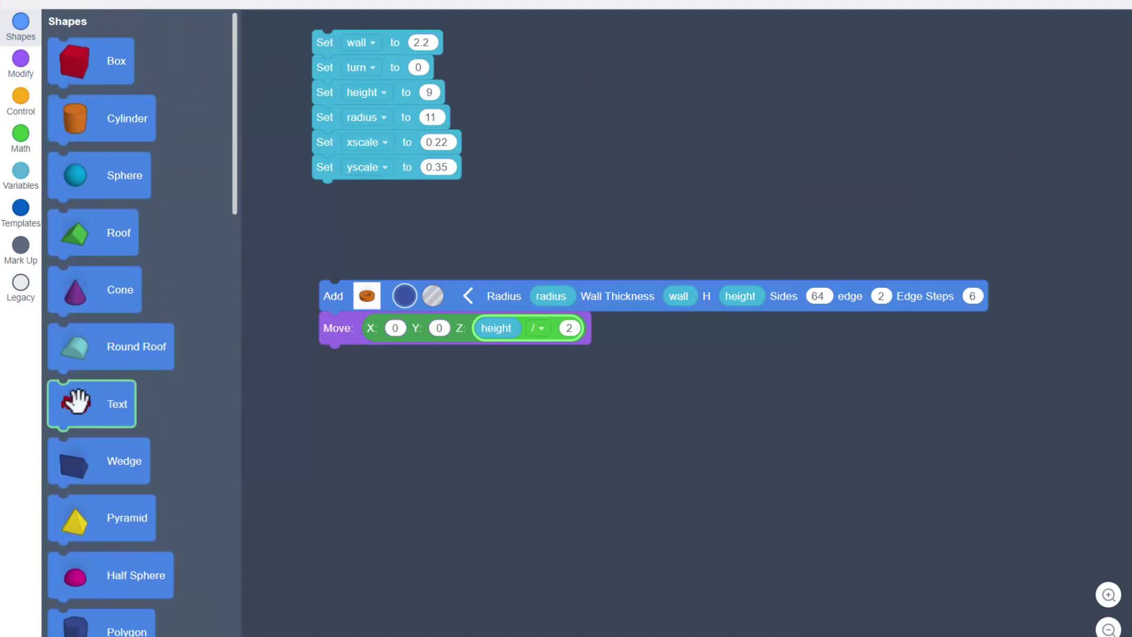
# - Add a Text shape showing 'T' with height 2 beneath the Move block
pyautogui.moveTo(75, 399); pyautogui.dragTo(356, 392)
pyautogui.click(465, 358)
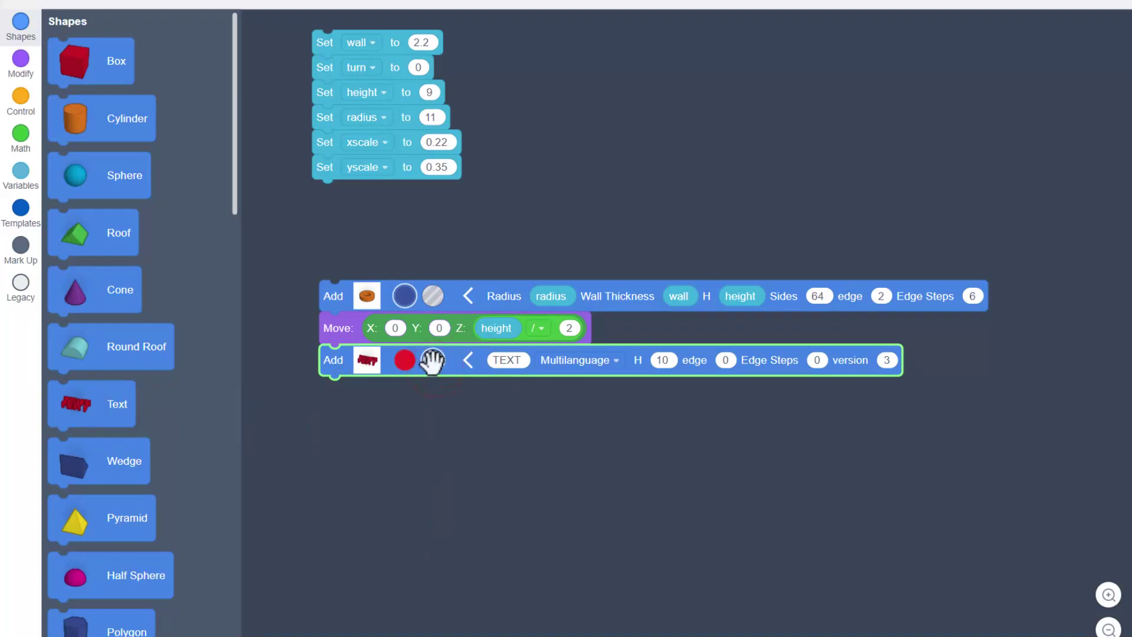
pyautogui.click(509, 361)
pyautogui.write('T')
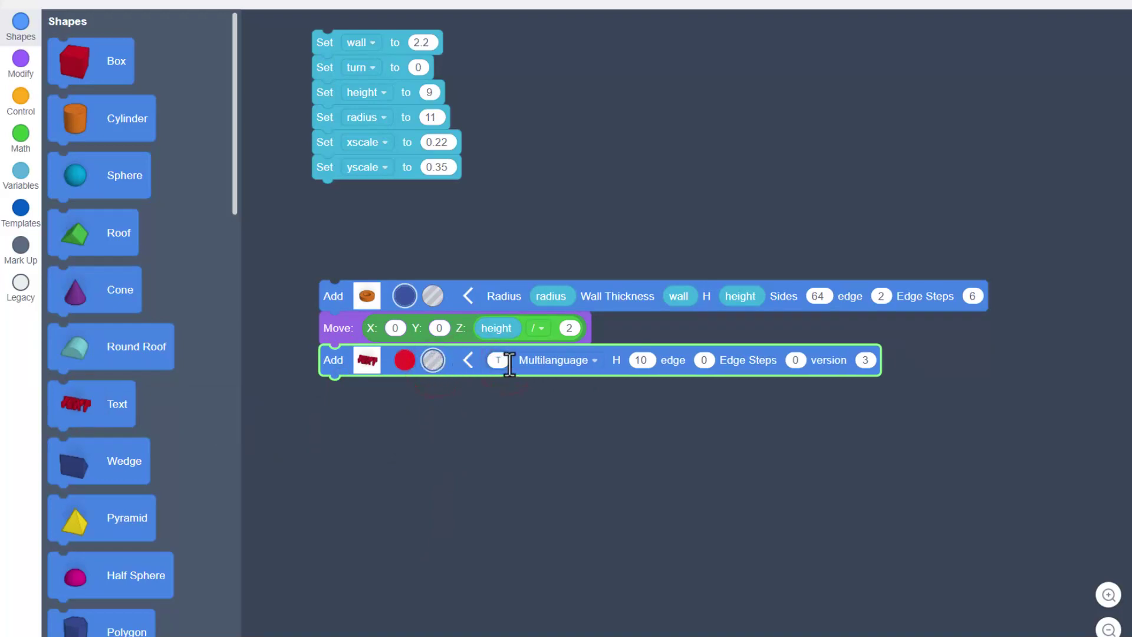
pyautogui.click(433, 452)
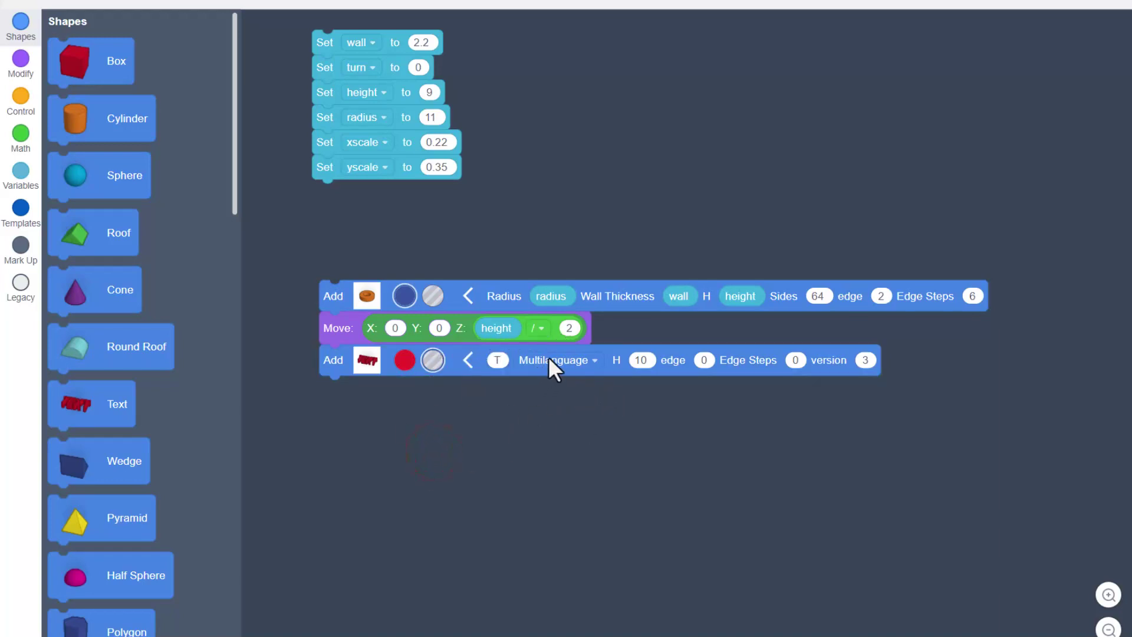
pyautogui.click(645, 360)
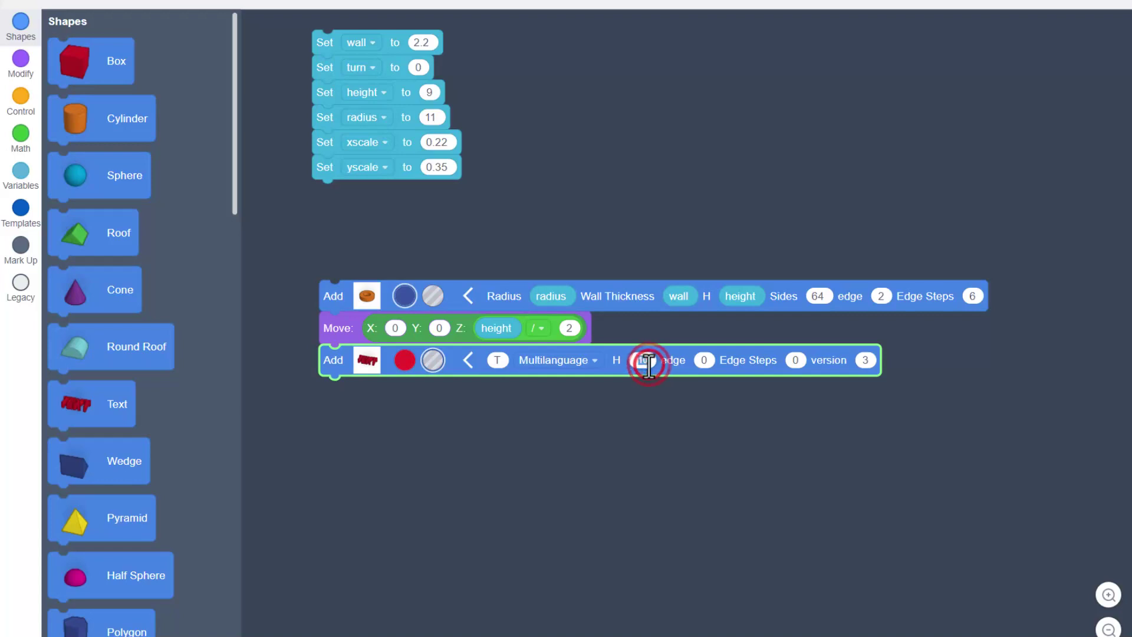
pyautogui.write('2')
pyautogui.click(651, 390)
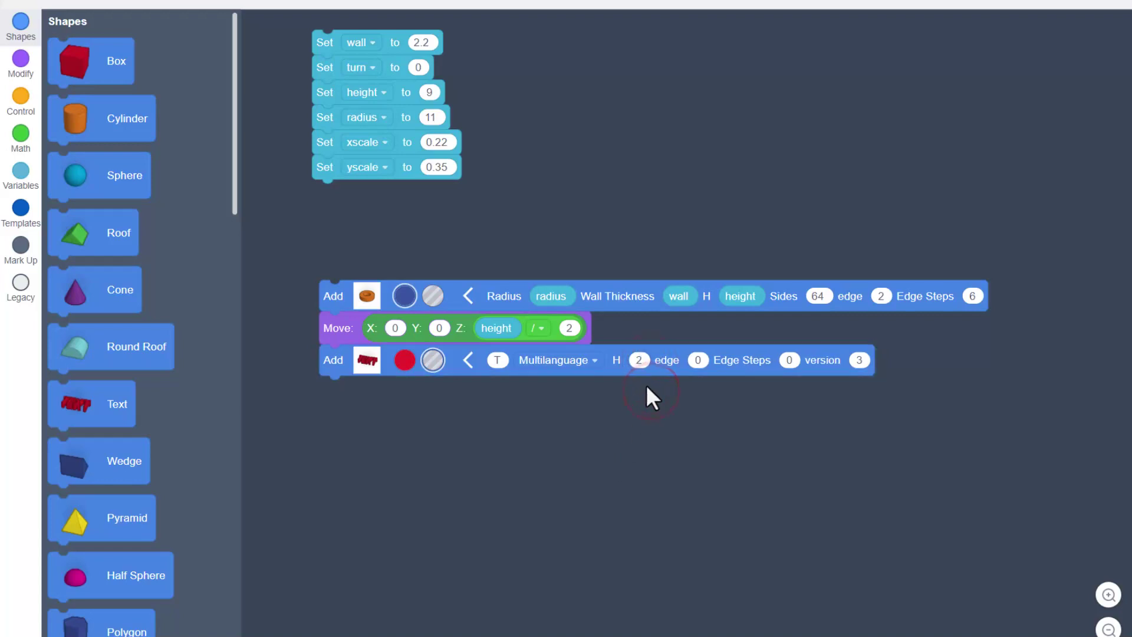
# - Run the code to preview the ring, then close the 3D viewer
pyautogui.moveTo(1117, 326)
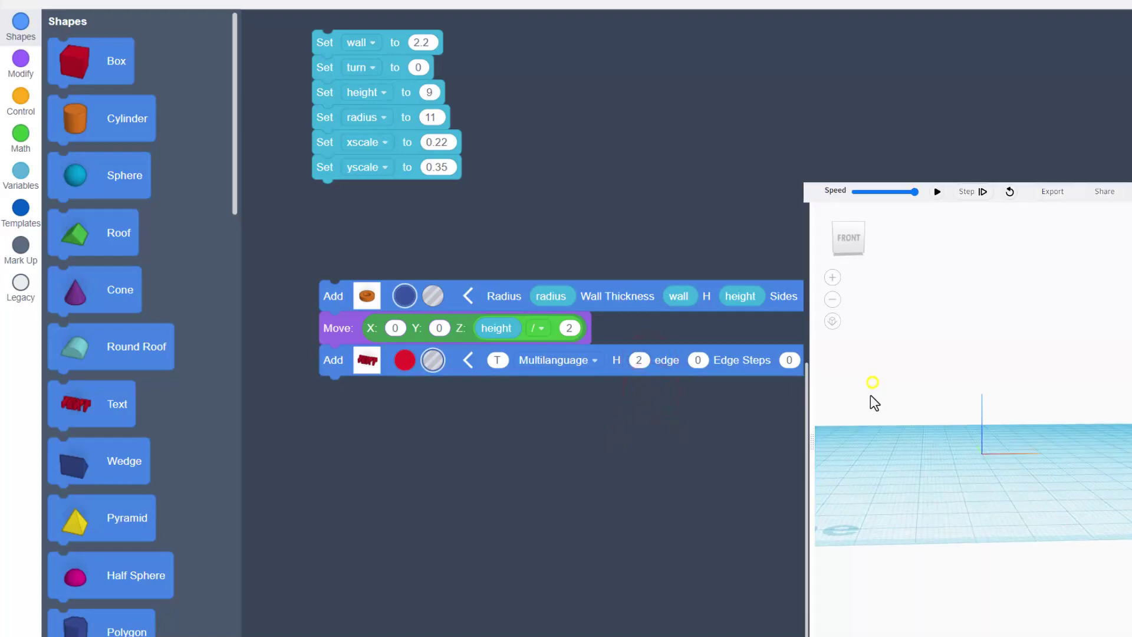
pyautogui.click(936, 194)
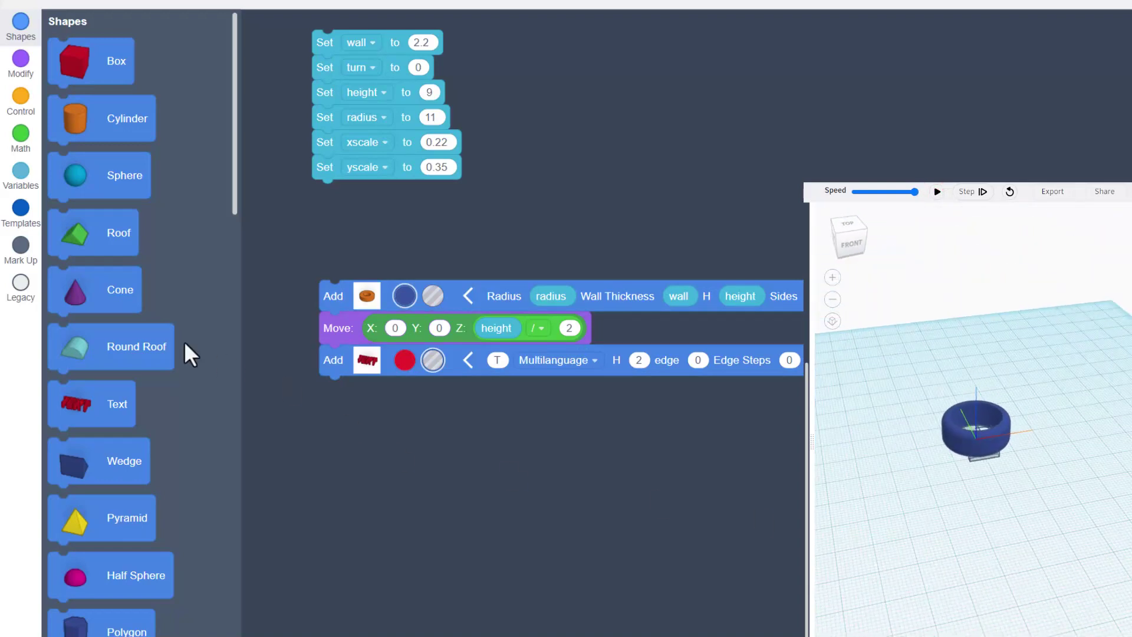
pyautogui.click(30, 212)
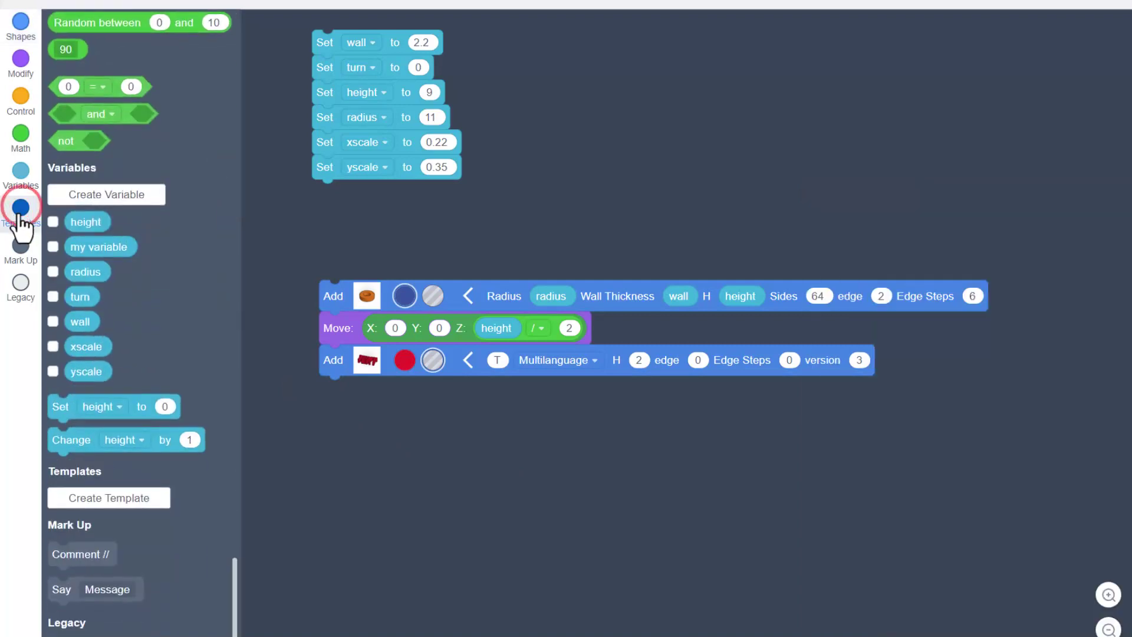
# - Create the 'letters' template, placing Define beside the variables and Create from Template lower left
pyautogui.click(99, 506)
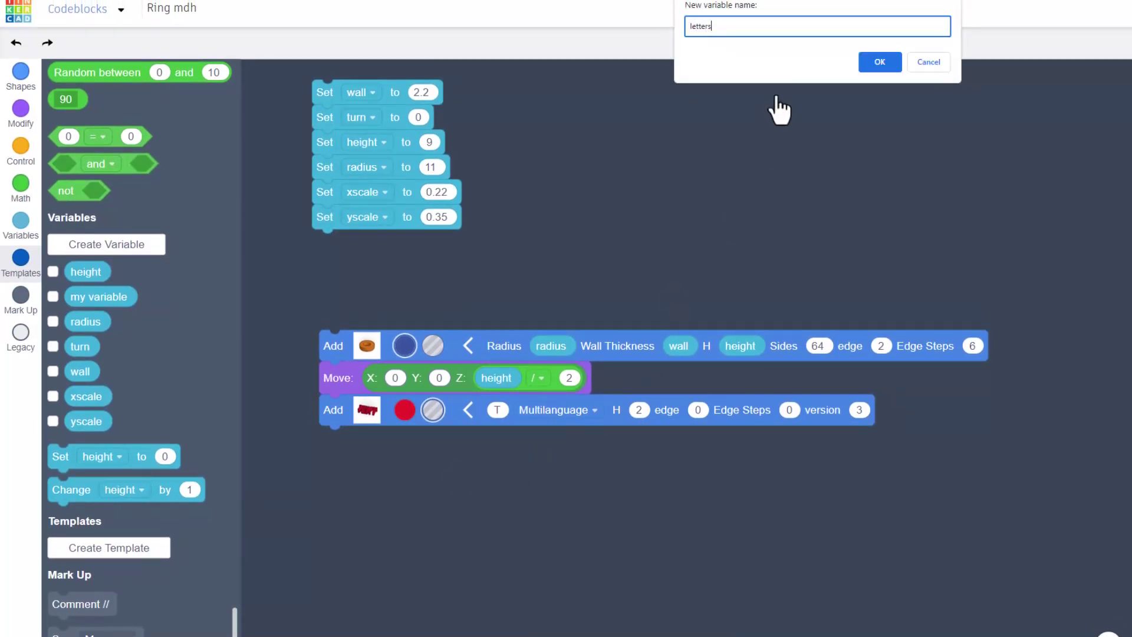
pyautogui.click(880, 62)
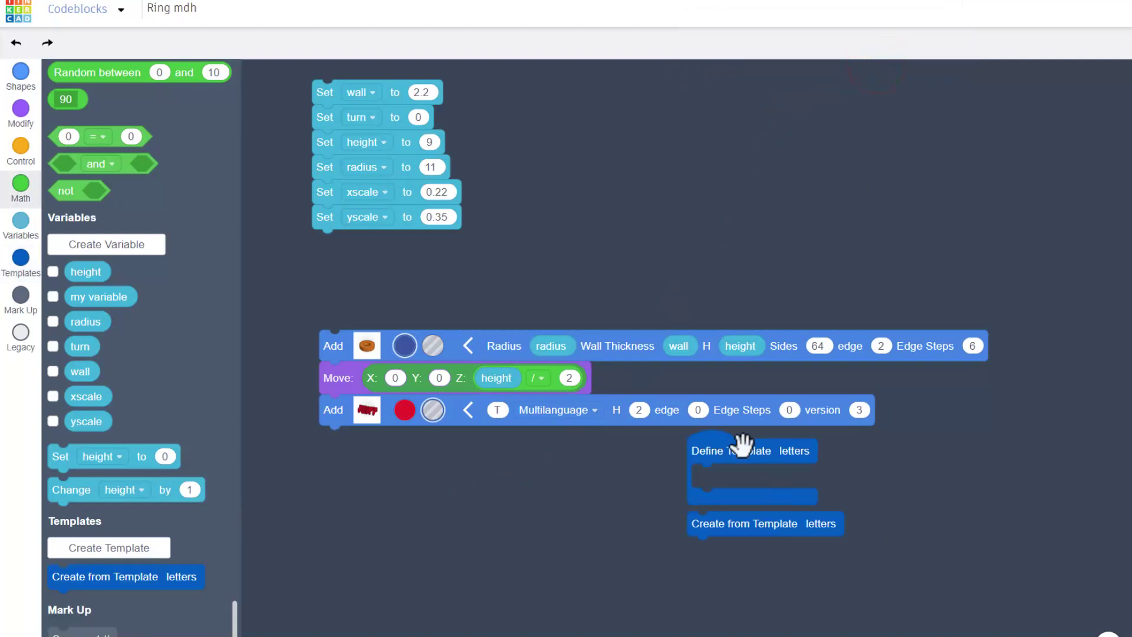
pyautogui.moveTo(738, 448); pyautogui.dragTo(581, 205)
pyautogui.moveTo(697, 523); pyautogui.dragTo(359, 517)
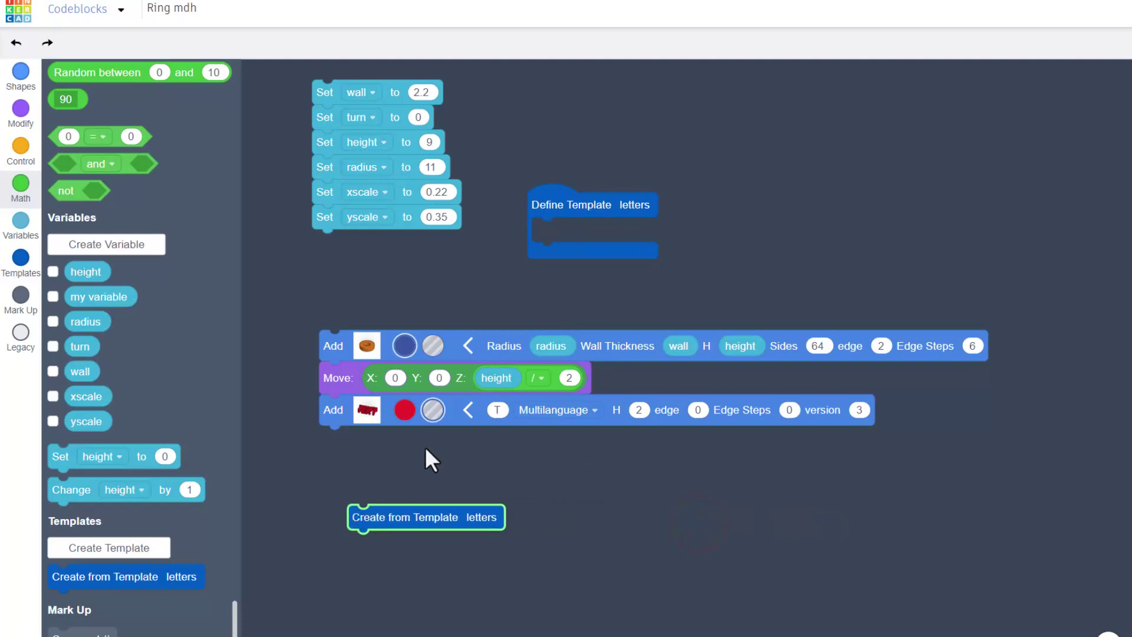
pyautogui.moveTo(557, 203); pyautogui.dragTo(541, 171)
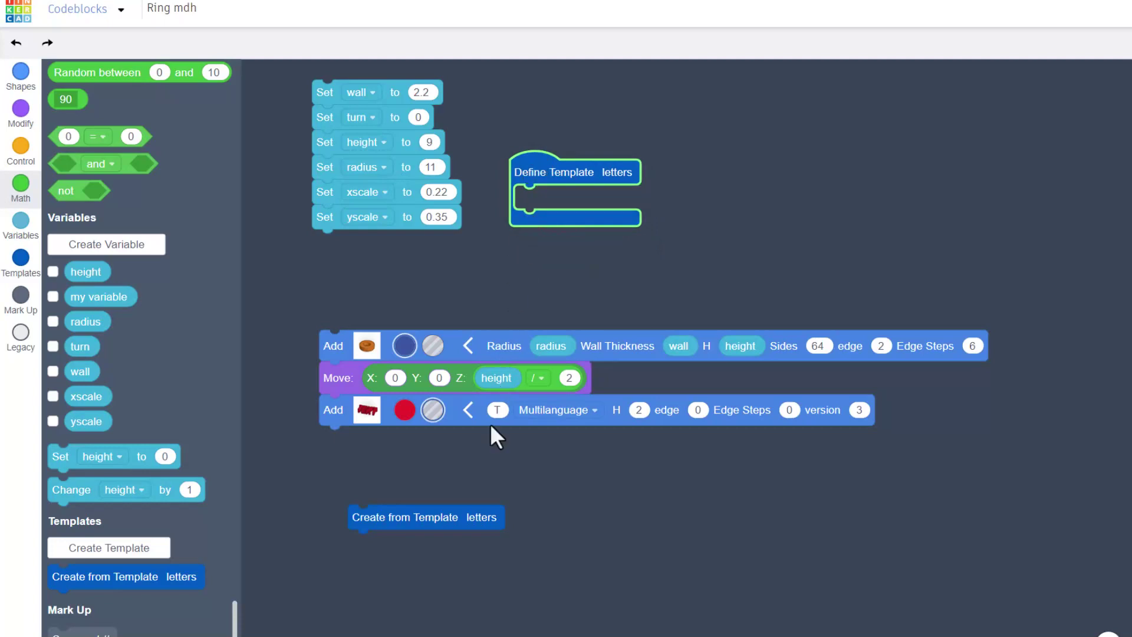
pyautogui.click(22, 113)
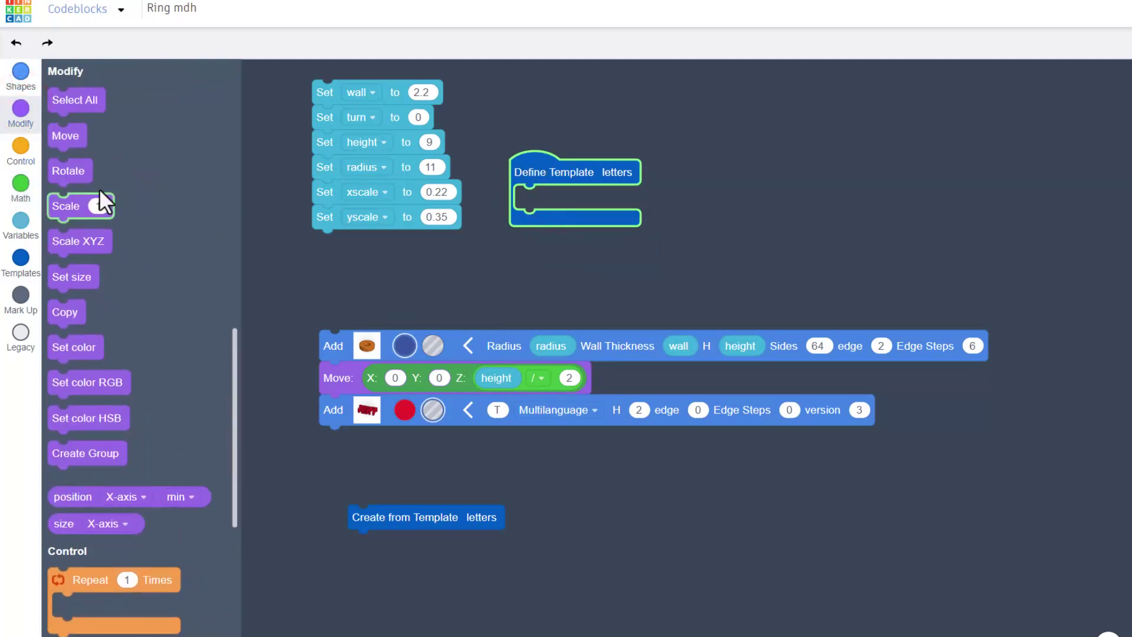
# - Rotate the letters template 90° about axis x from pivot 0,0,0, and run Create after Add Text
pyautogui.moveTo(77, 174); pyautogui.dragTo(542, 194)
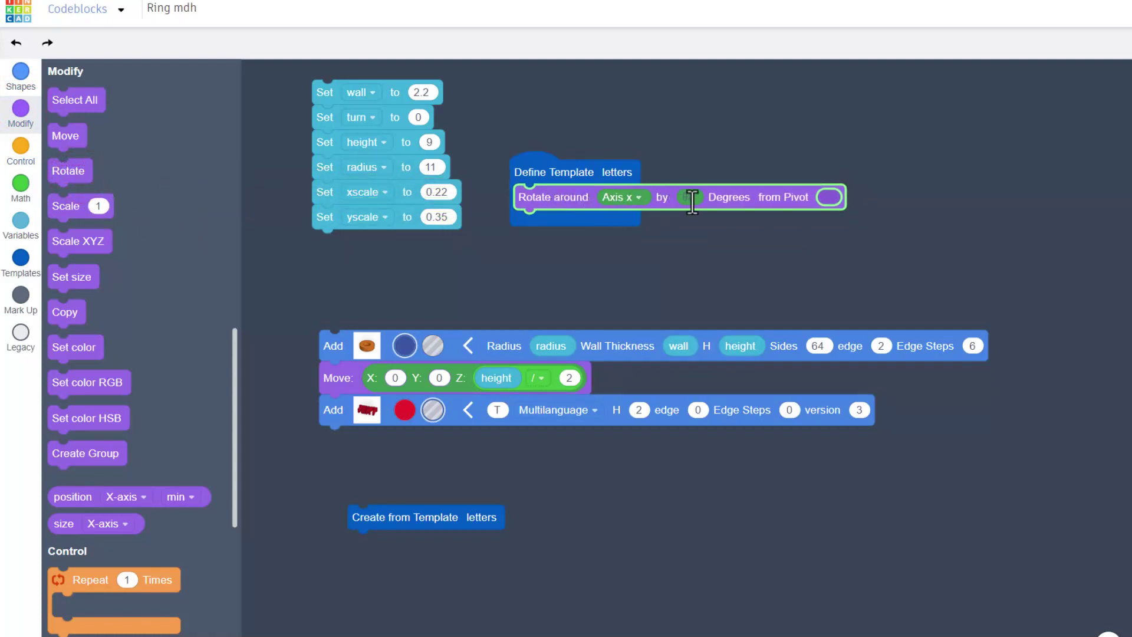
pyautogui.click(21, 183)
pyautogui.moveTo(151, 98); pyautogui.dragTo(896, 206)
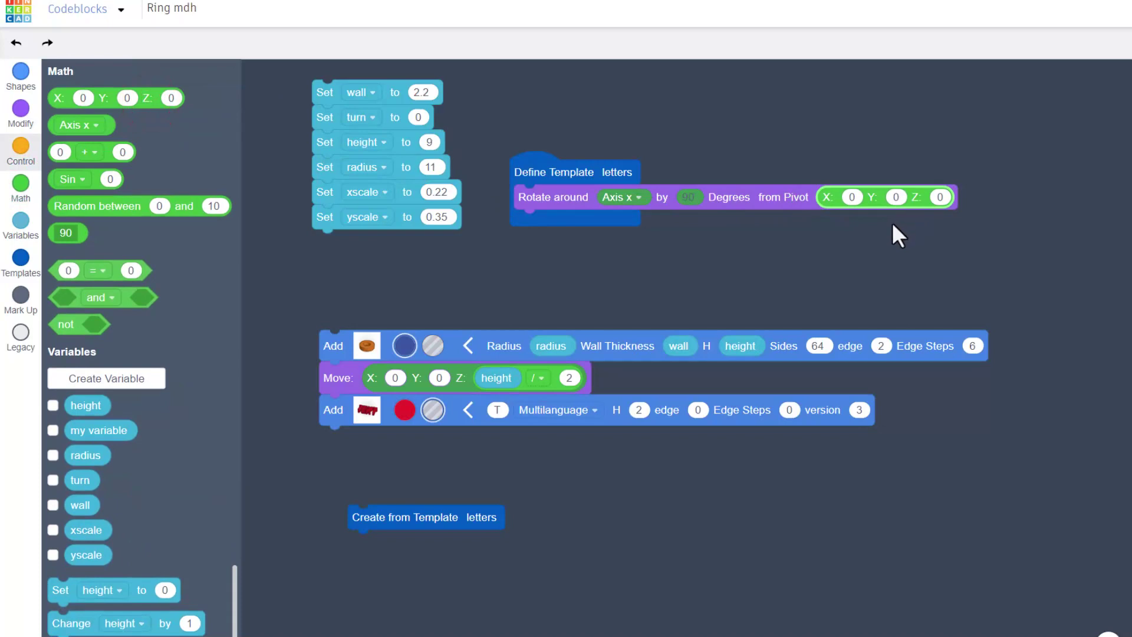
pyautogui.moveTo(388, 515); pyautogui.dragTo(370, 497)
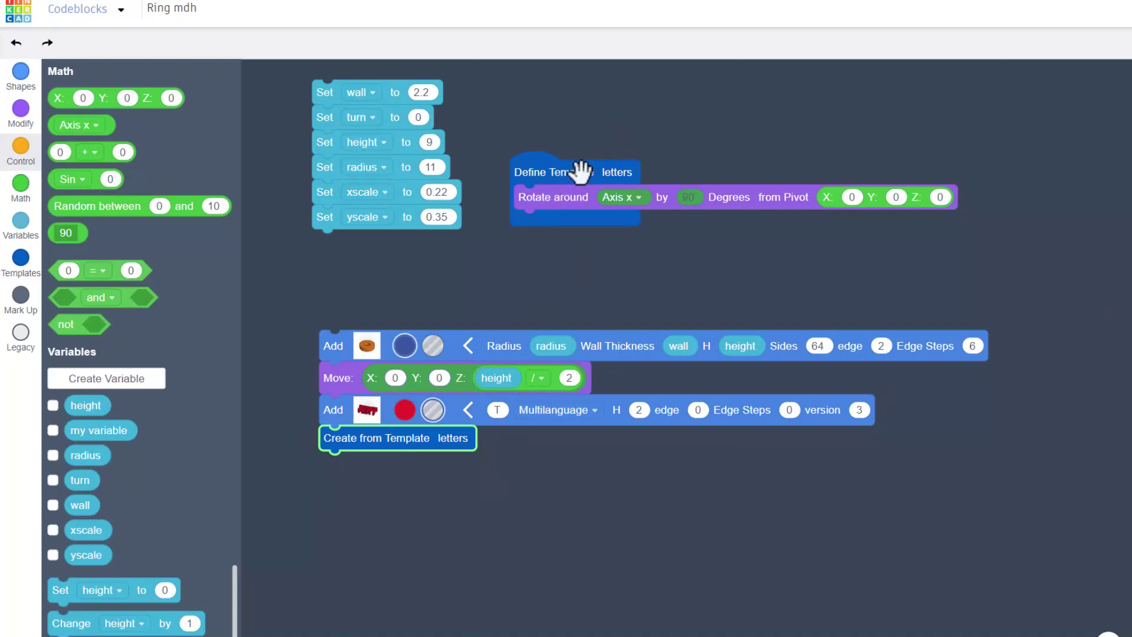
# - Add a Move block under Rotate and place three addition Math blocks on the canvas
pyautogui.click(18, 121)
pyautogui.moveTo(52, 148); pyautogui.dragTo(275, 225)
pyautogui.moveTo(372, 273); pyautogui.dragTo(570, 296)
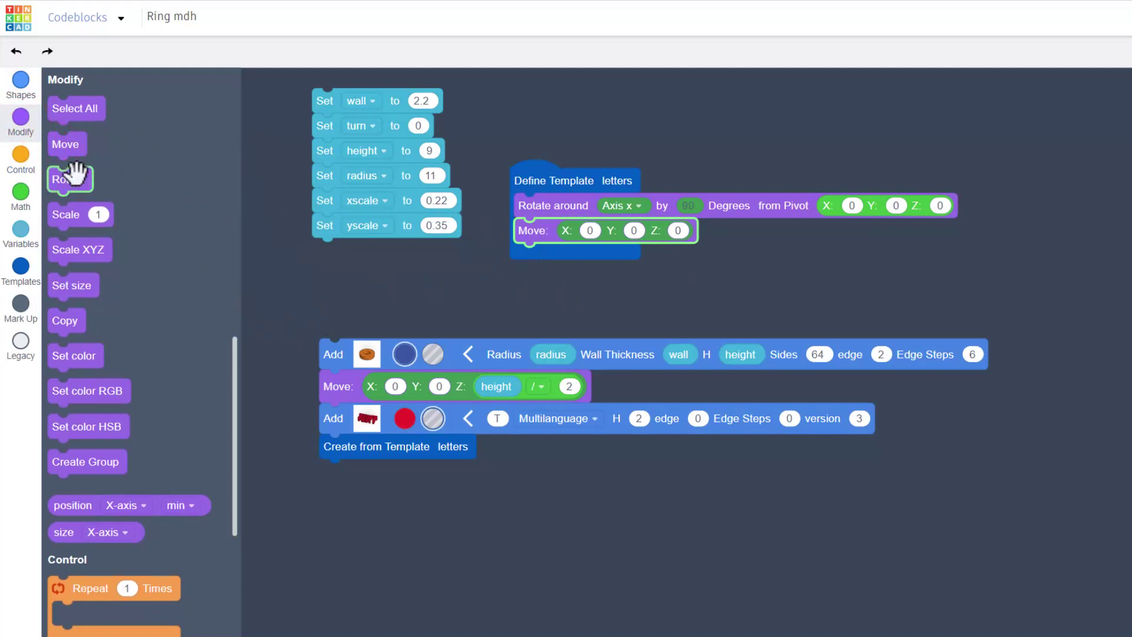
pyautogui.click(21, 197)
pyautogui.moveTo(94, 174); pyautogui.dragTo(797, 282)
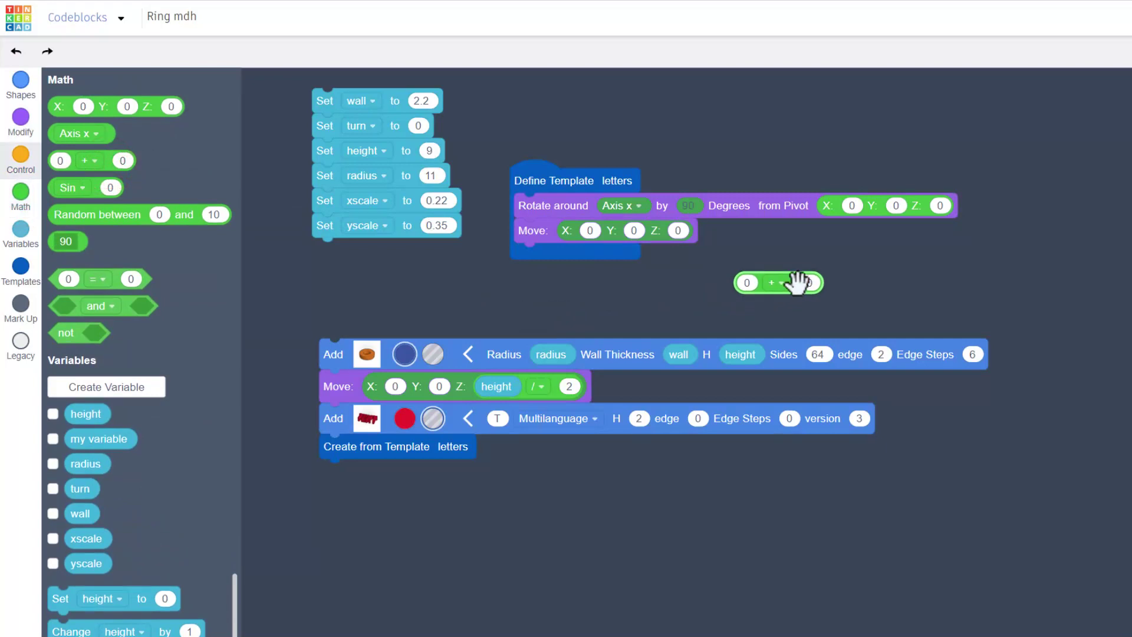
pyautogui.rightClick(797, 282)
pyautogui.click(861, 293)
pyautogui.click(896, 283)
pyautogui.rightClick(935, 298)
pyautogui.click(968, 309)
pyautogui.moveTo(989, 256); pyautogui.dragTo(1053, 285)
# - Build 0.5 − radius and plug it into the Move block's Y value
pyautogui.click(744, 282)
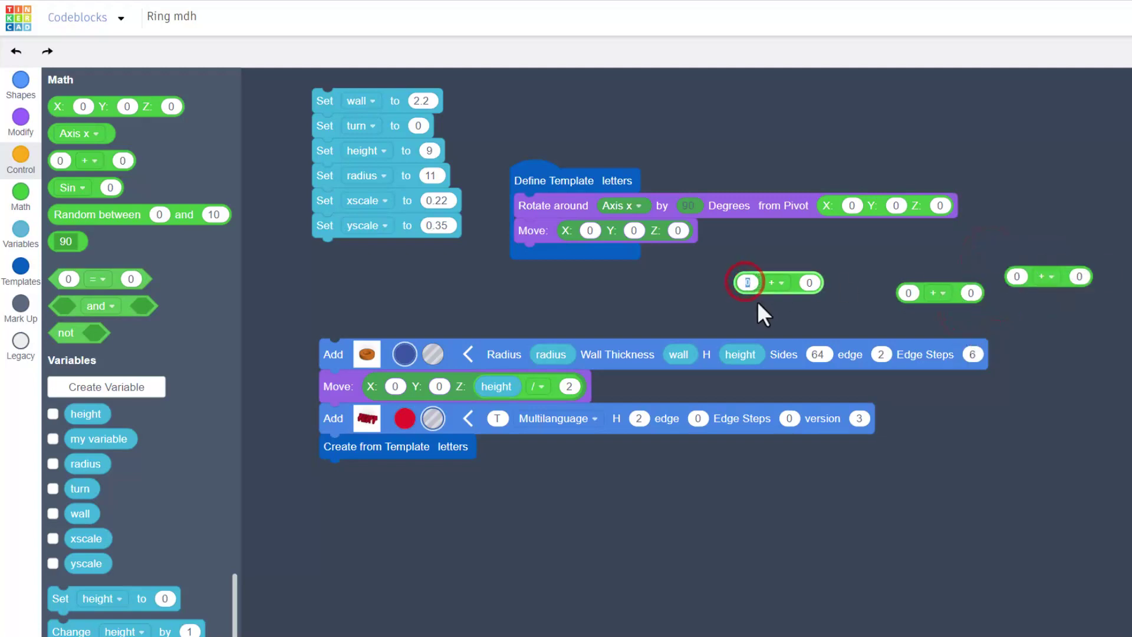
pyautogui.press('BackSpace')
pyautogui.write('3')
pyautogui.write('0.5')
pyautogui.click(653, 279)
pyautogui.click(786, 283)
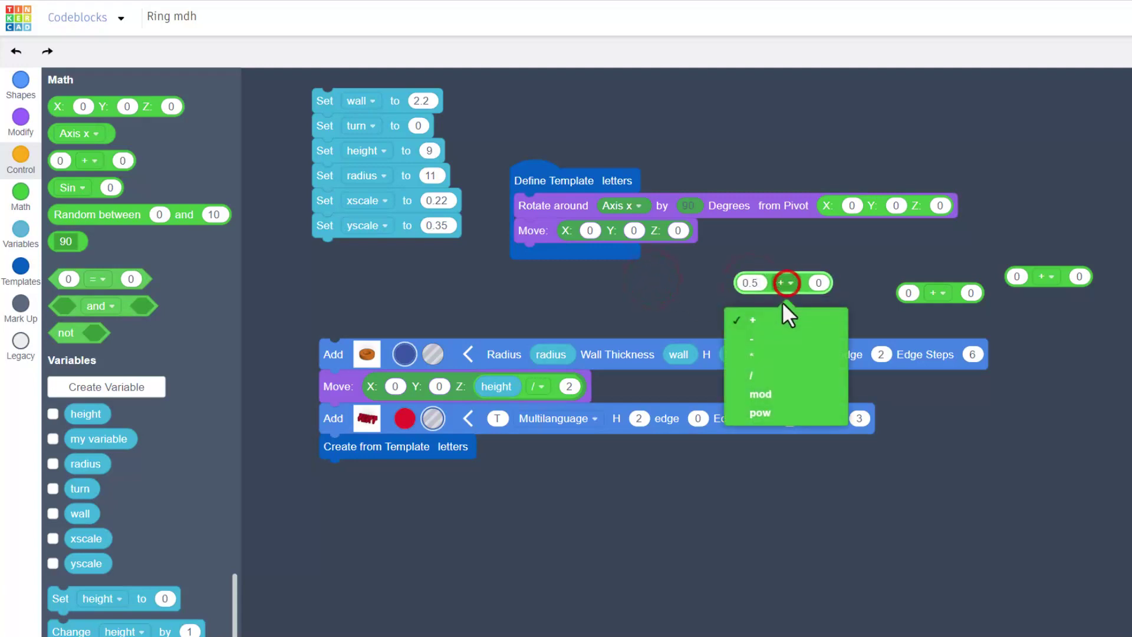
pyautogui.click(765, 338)
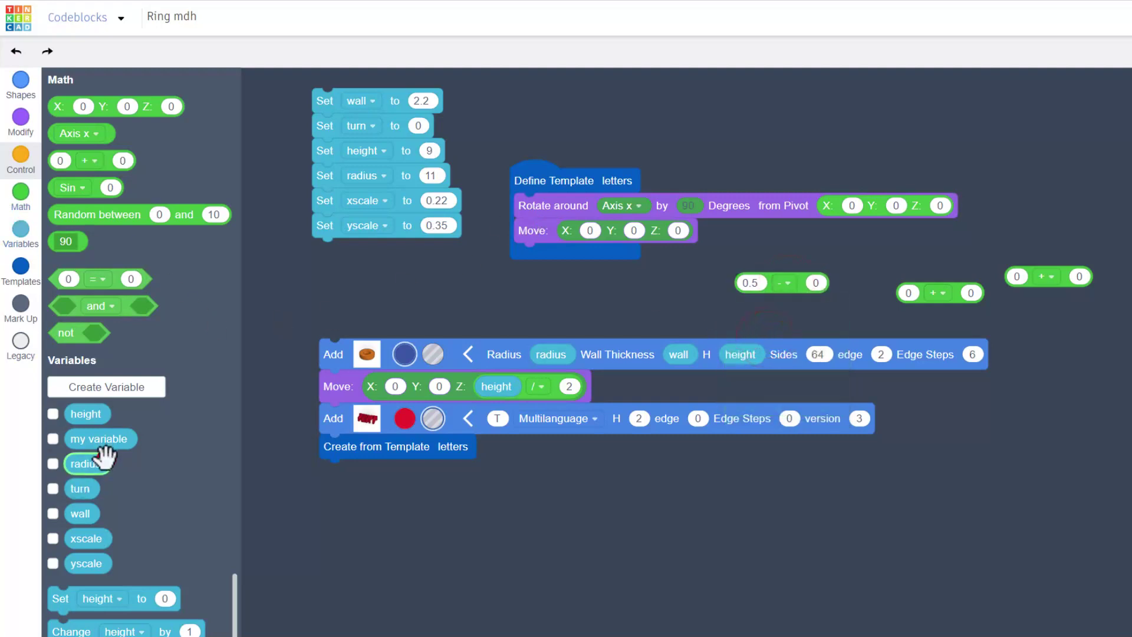
pyautogui.moveTo(105, 457); pyautogui.dragTo(855, 283)
pyautogui.click(19, 243)
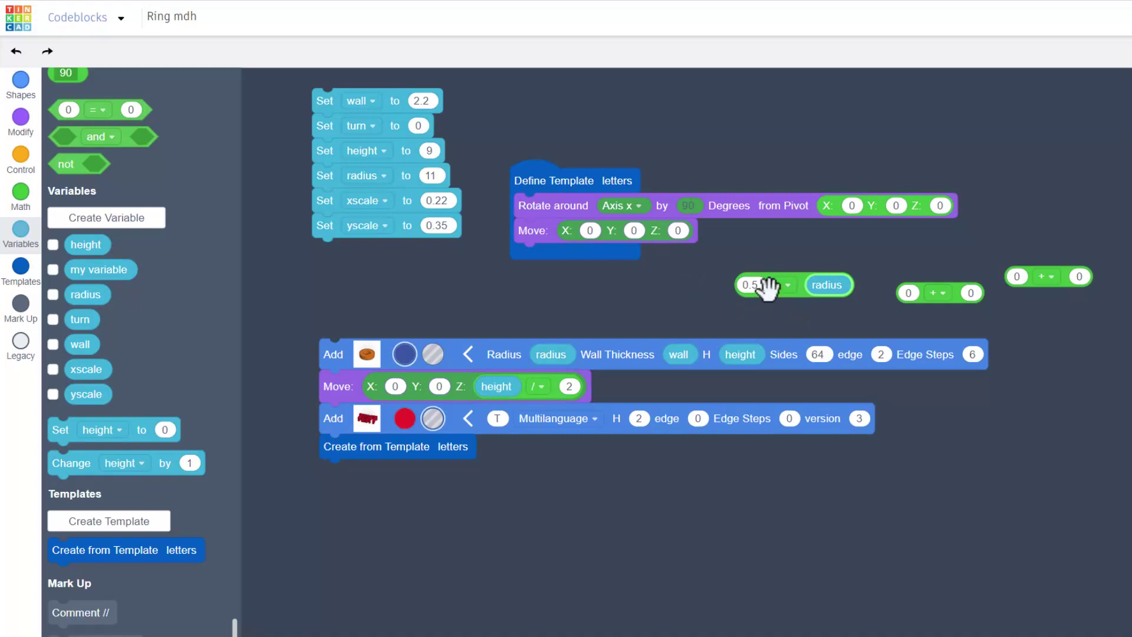
pyautogui.moveTo(791, 295); pyautogui.dragTo(688, 239)
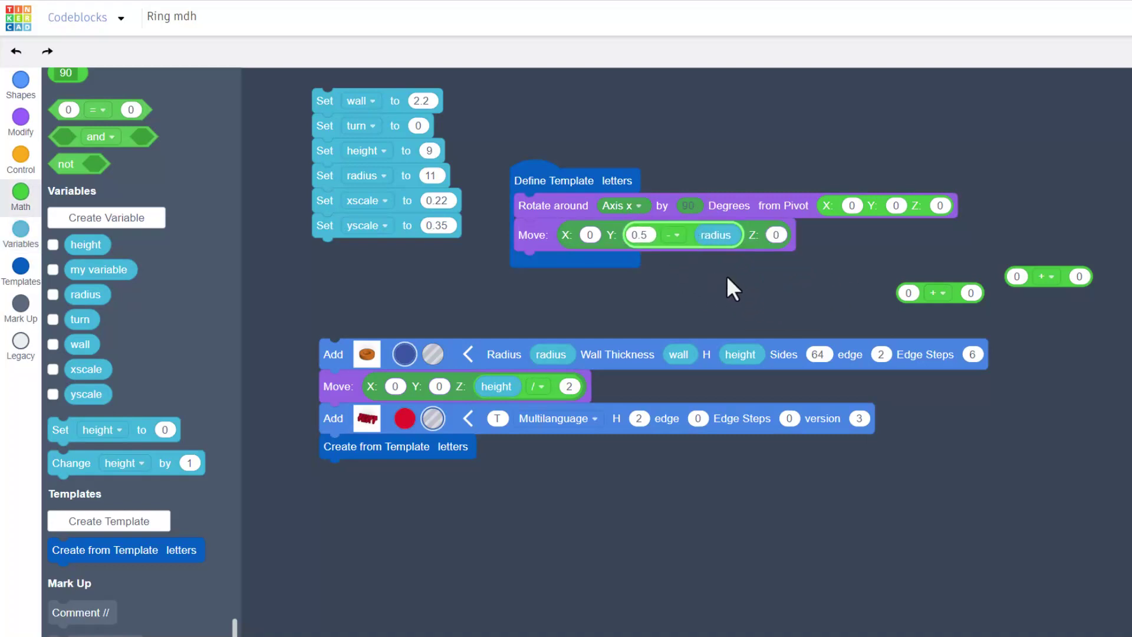
# - Build height / 2 + 0.5 and plug it into the Move block's Z value
pyautogui.moveTo(929, 296); pyautogui.dragTo(836, 293)
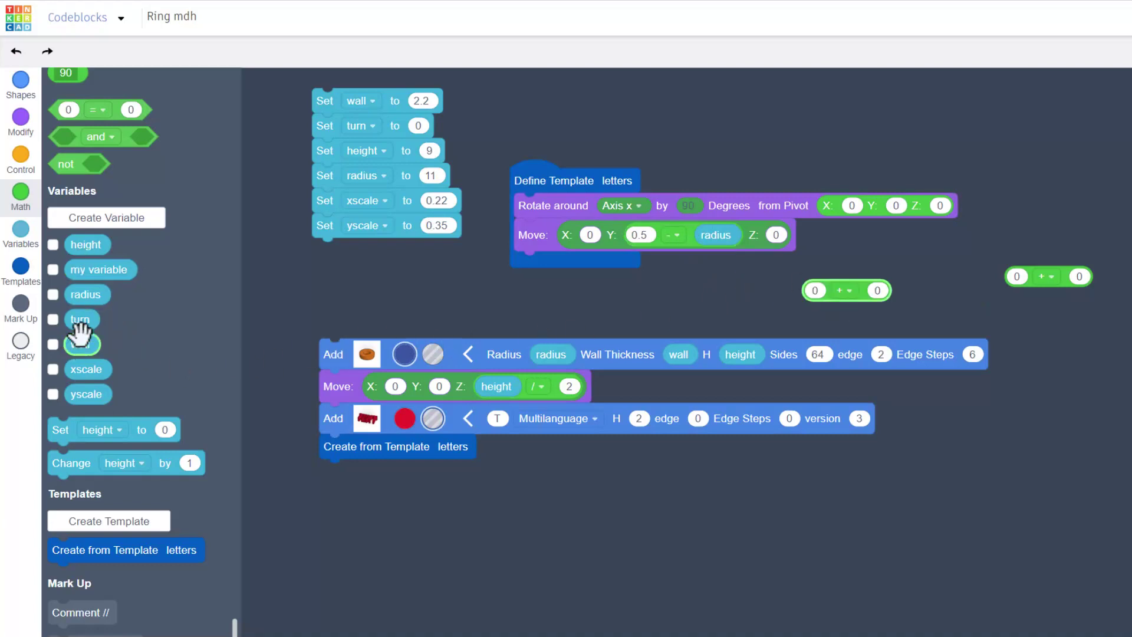
pyautogui.moveTo(86, 244); pyautogui.dragTo(842, 292)
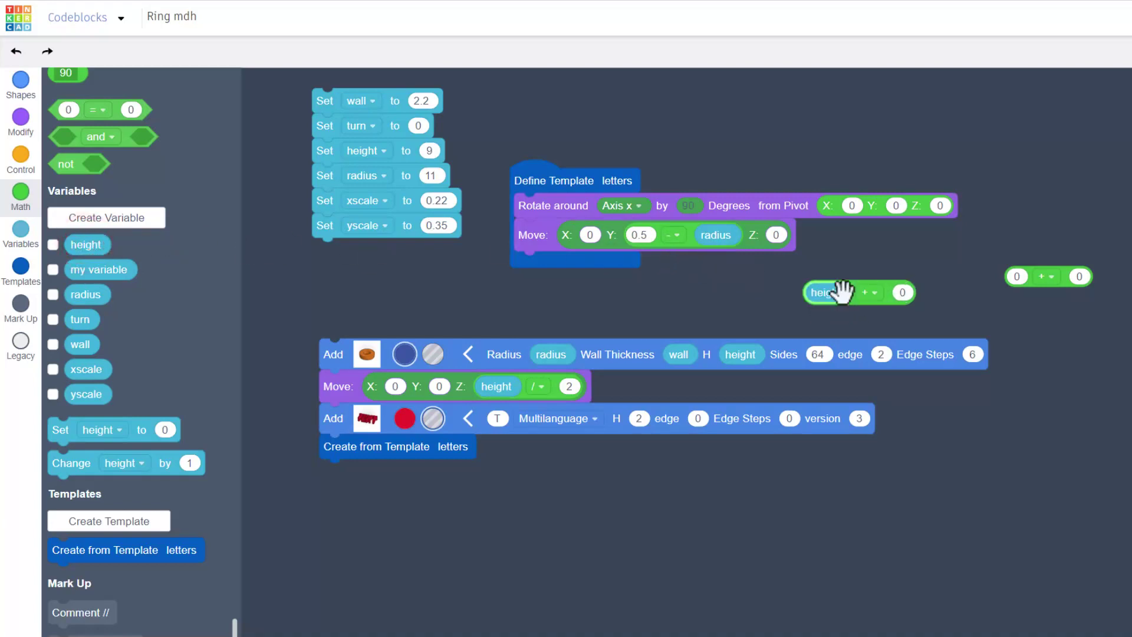
pyautogui.click(872, 293)
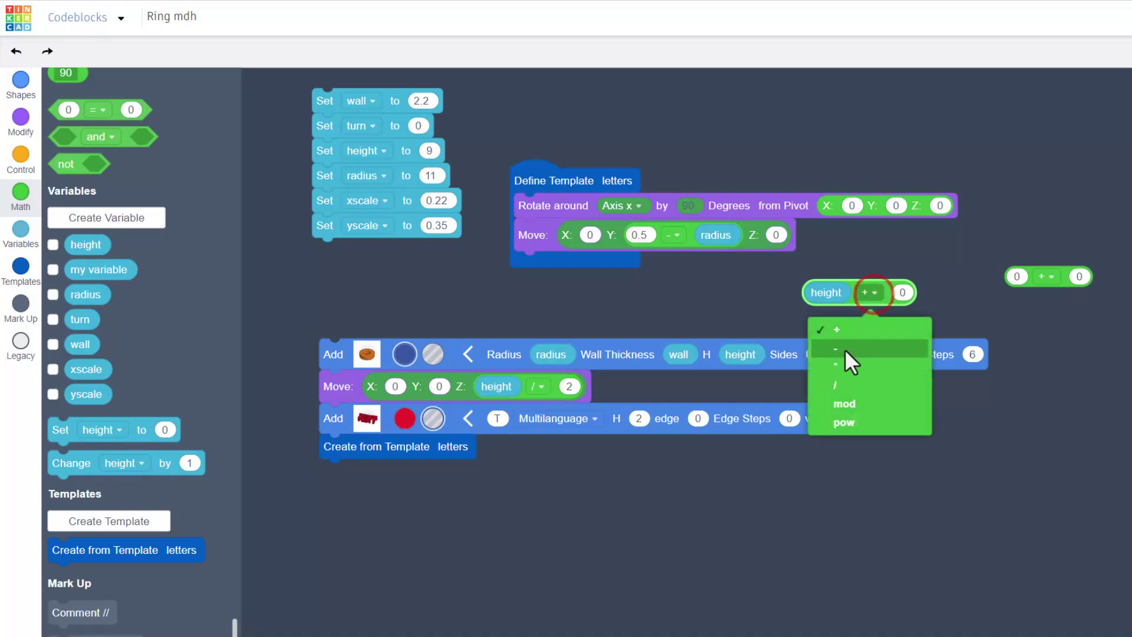
pyautogui.click(844, 381)
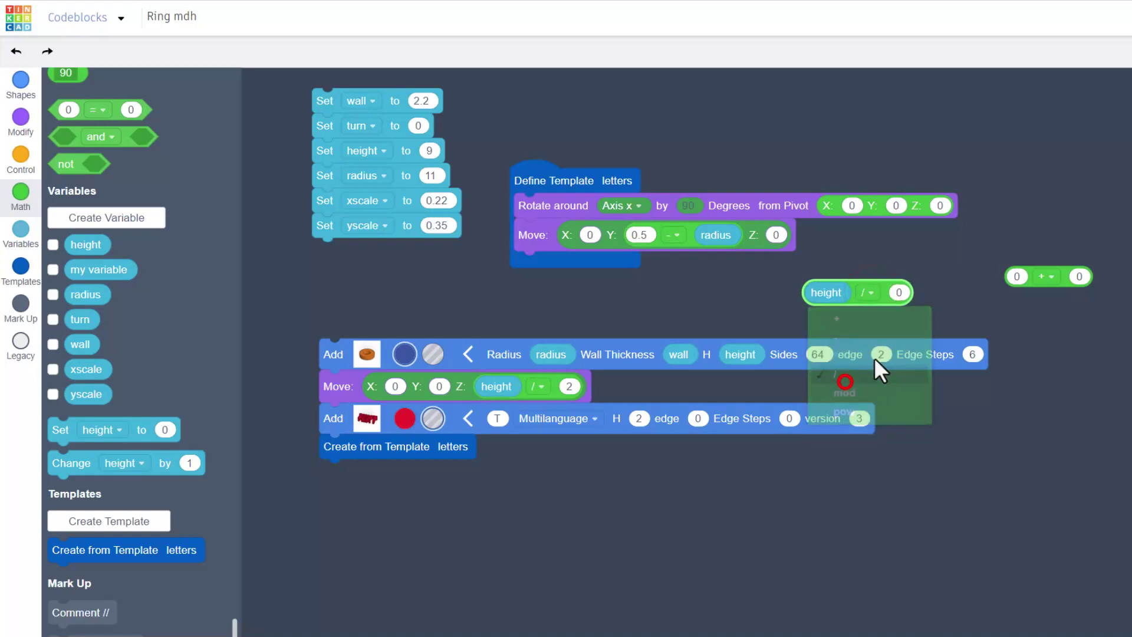
pyautogui.click(897, 293)
pyautogui.click(949, 278)
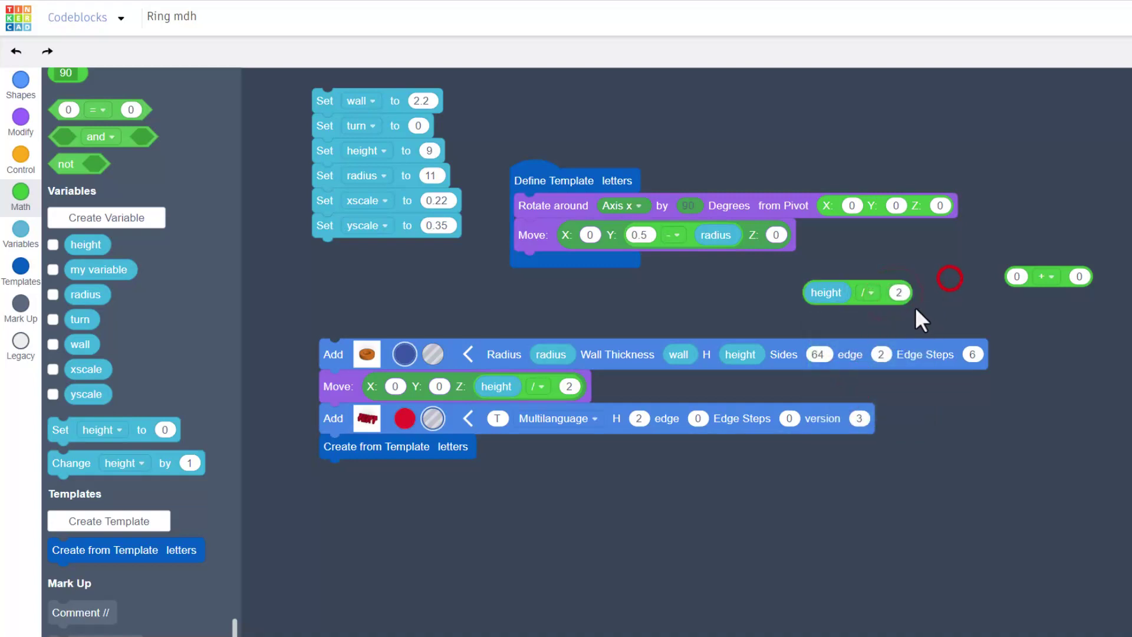
pyautogui.click(1081, 278)
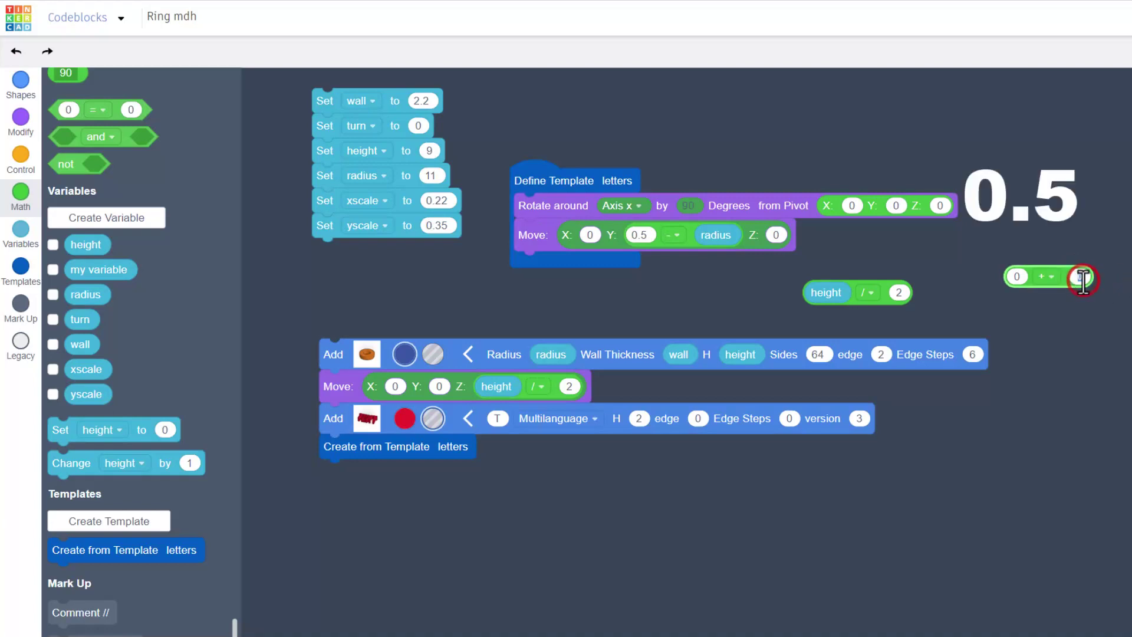
pyautogui.write('0.5')
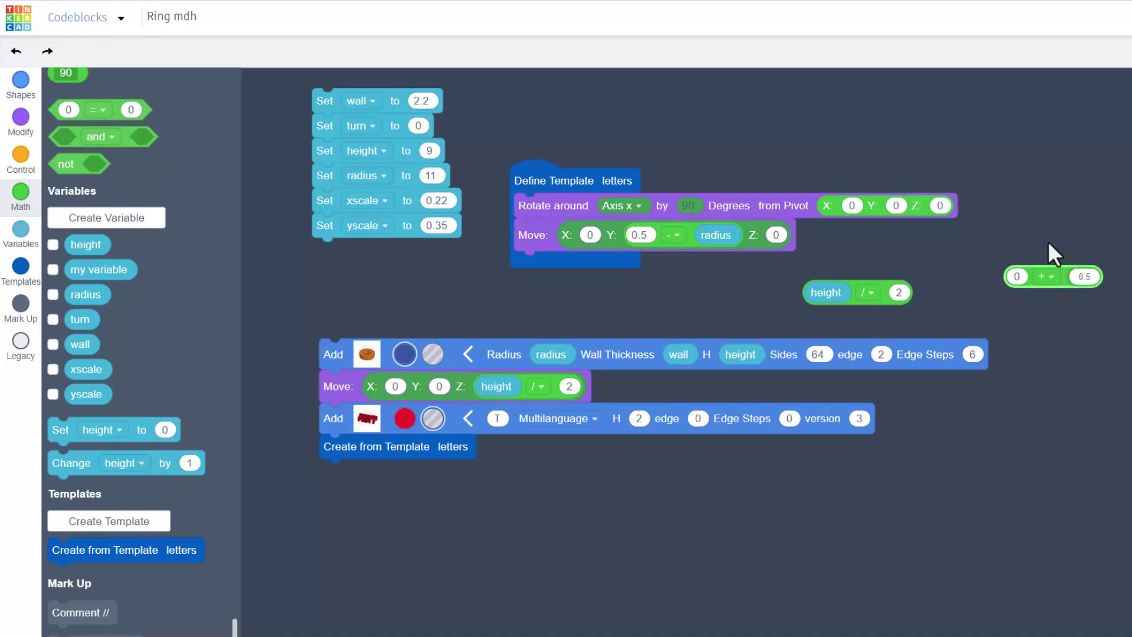
pyautogui.click(1051, 237)
pyautogui.moveTo(1035, 270); pyautogui.dragTo(982, 247)
pyautogui.moveTo(881, 289); pyautogui.dragTo(1034, 254)
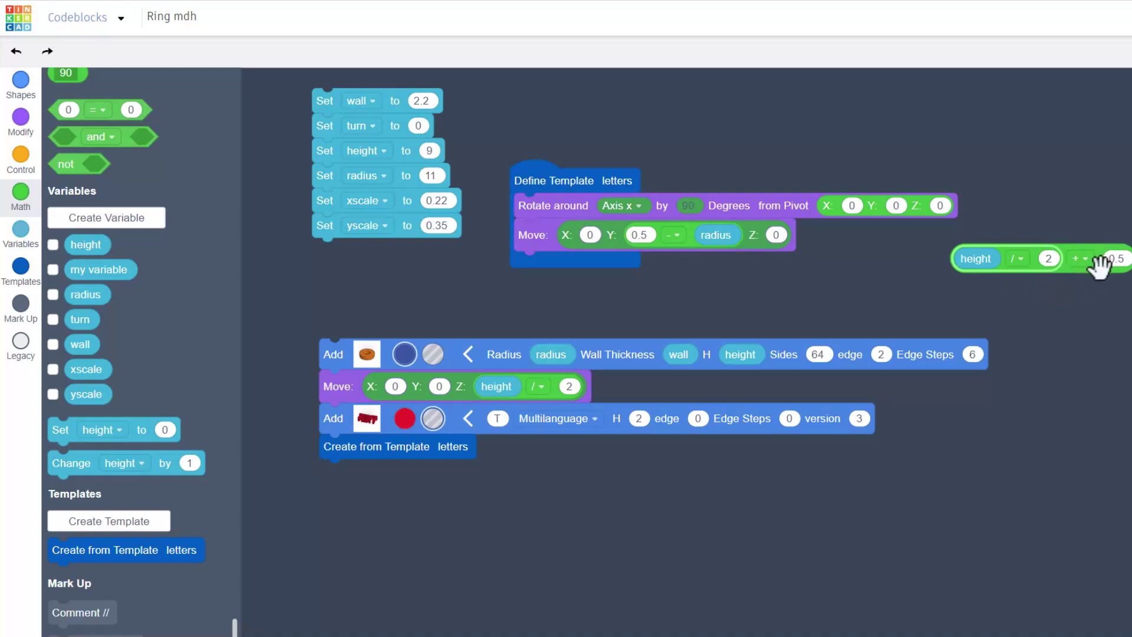
pyautogui.moveTo(1097, 266); pyautogui.dragTo(921, 246)
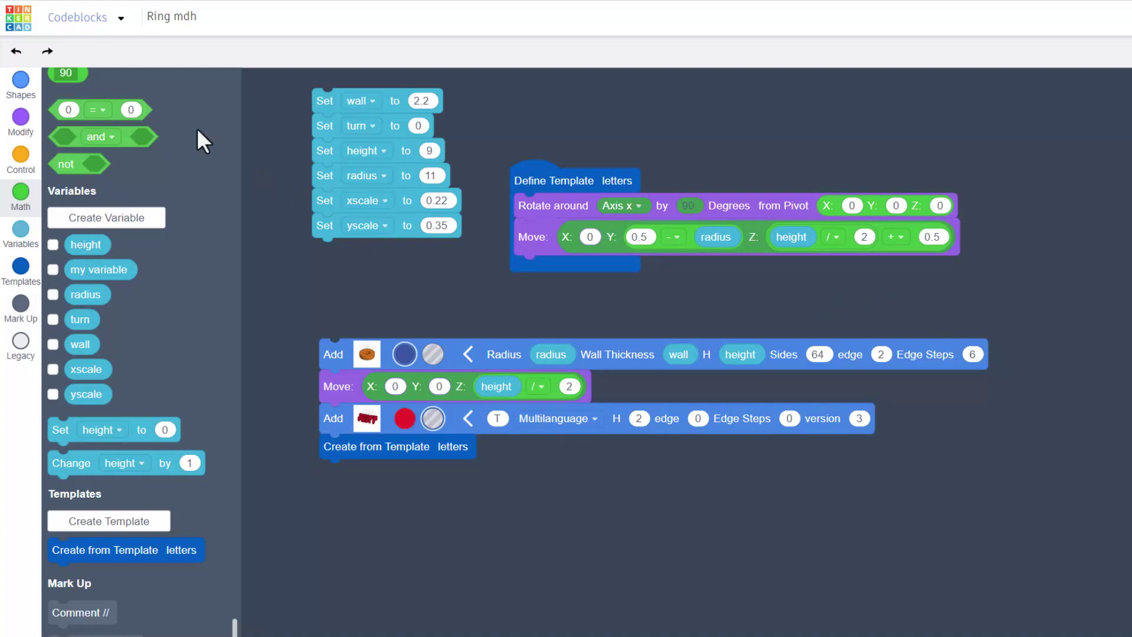
# - Add a Scale block under Move with xscale in X and yscale in Z
pyautogui.click(21, 118)
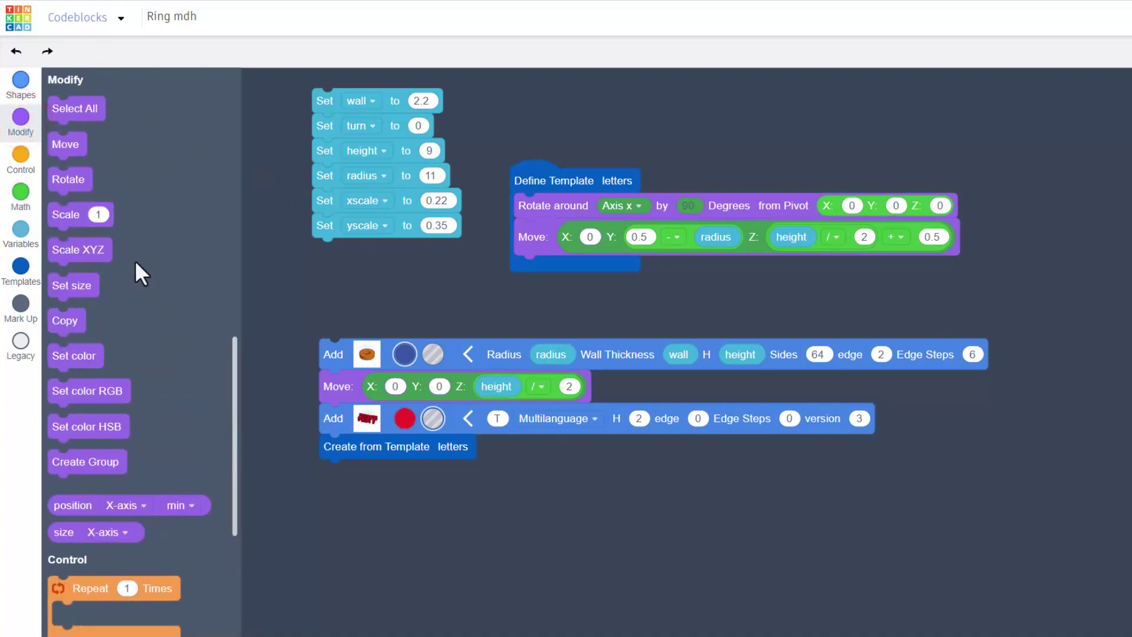
pyautogui.moveTo(75, 248); pyautogui.dragTo(519, 265)
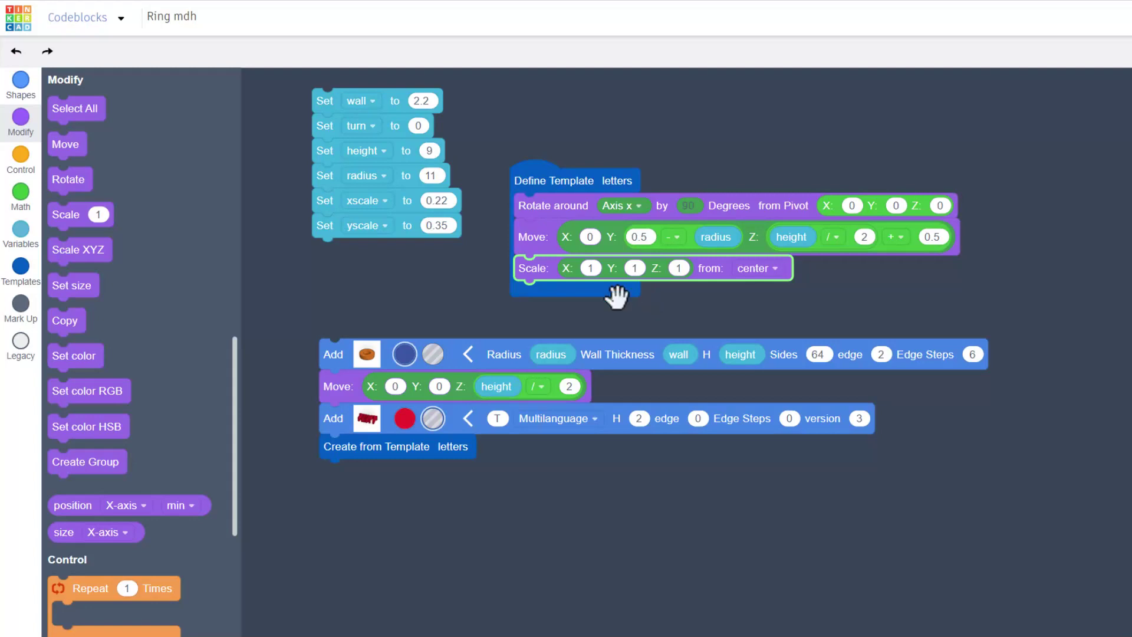
pyautogui.click(21, 236)
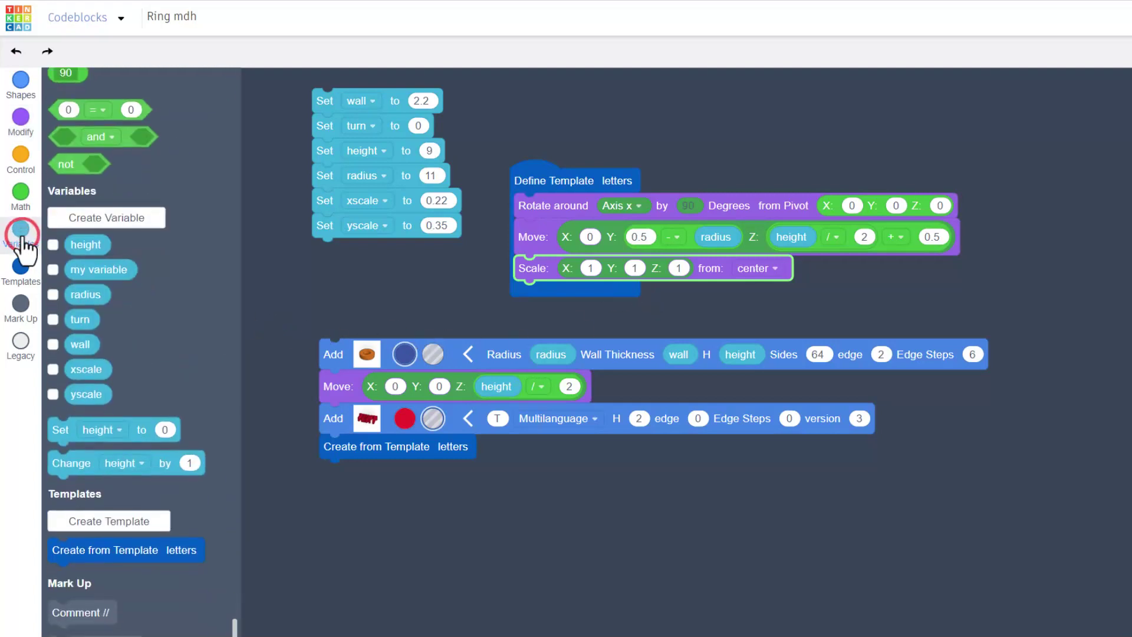
pyautogui.moveTo(95, 369); pyautogui.dragTo(613, 270)
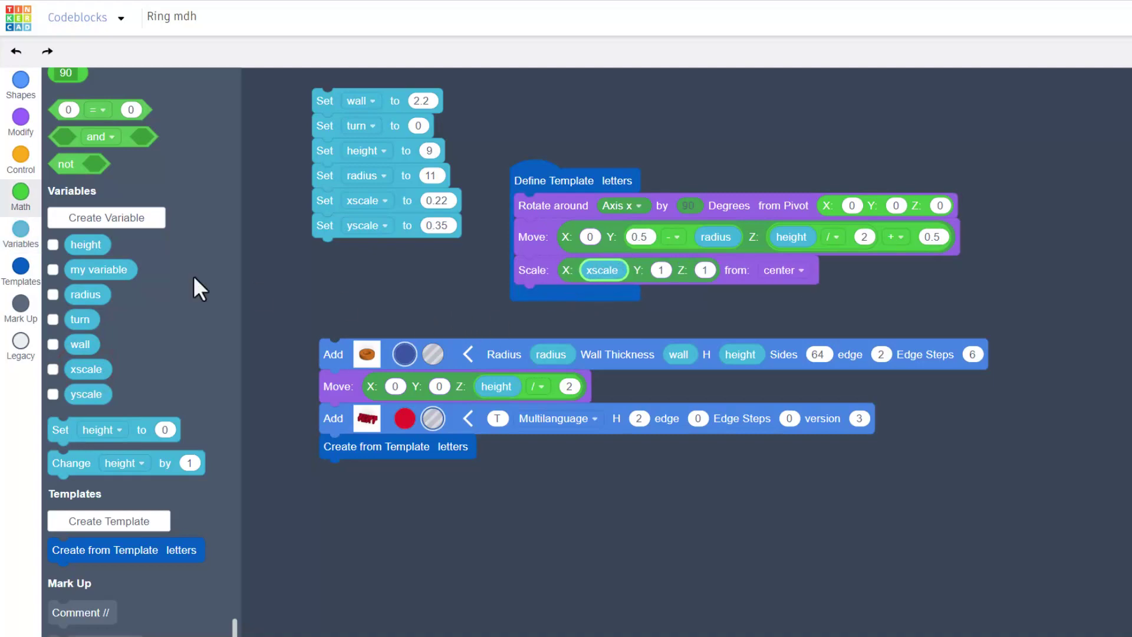
pyautogui.scroll(3, 152, 286)
pyautogui.moveTo(79, 585); pyautogui.dragTo(694, 237)
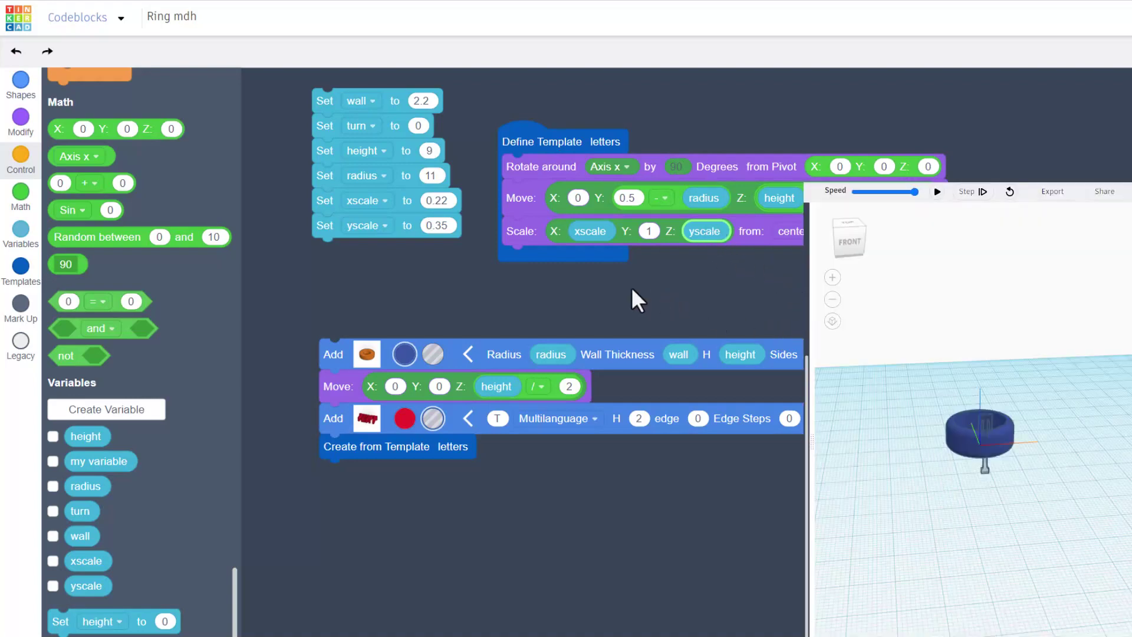
# - Add a second Rotate block around axis z by turn, pivoting at the origin
pyautogui.click(21, 121)
pyautogui.moveTo(59, 179); pyautogui.dragTo(536, 253)
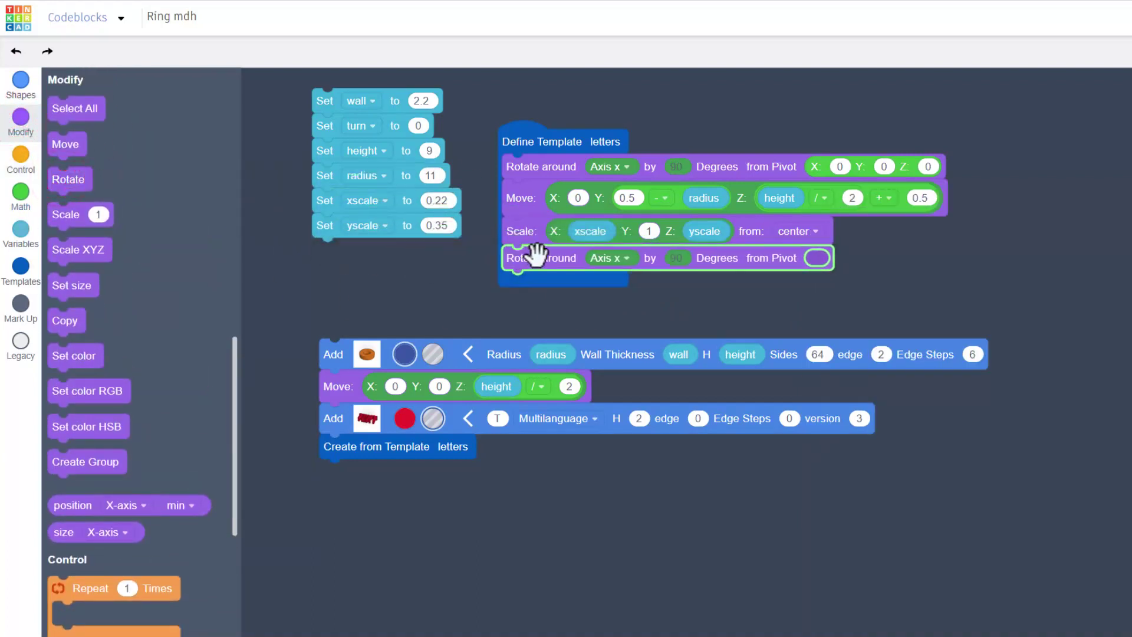
pyautogui.click(622, 257)
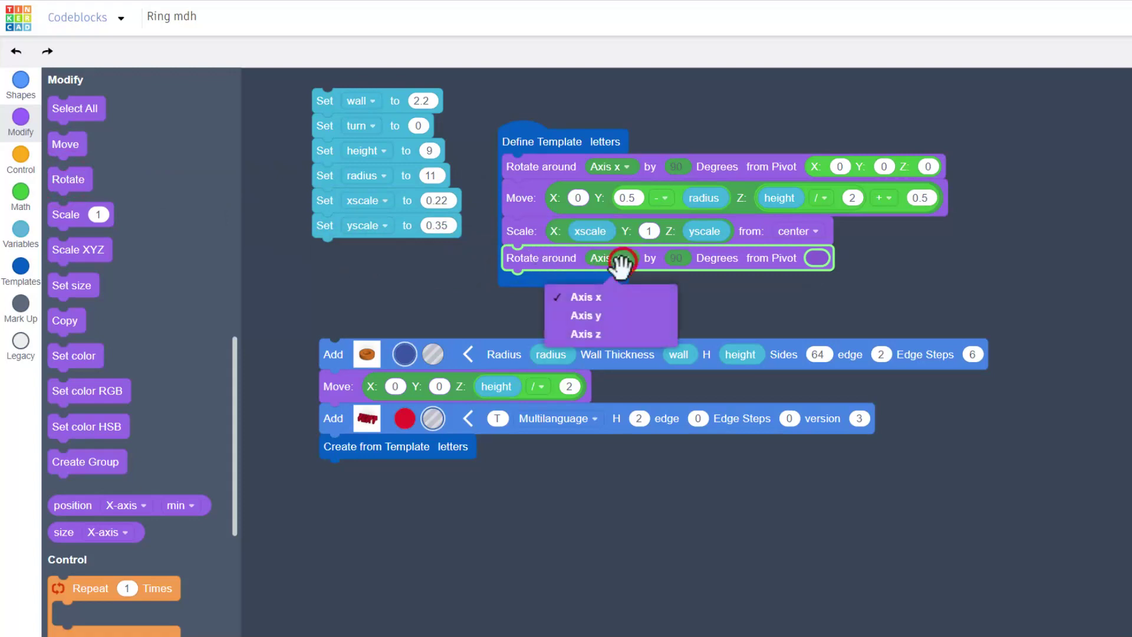
pyautogui.click(593, 334)
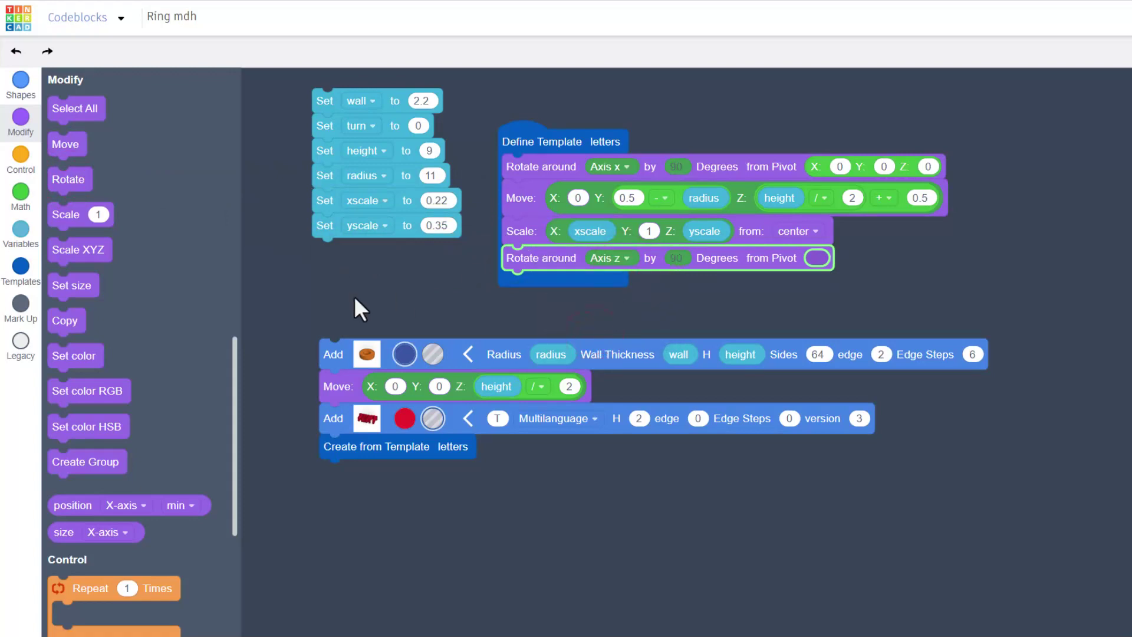
pyautogui.click(17, 236)
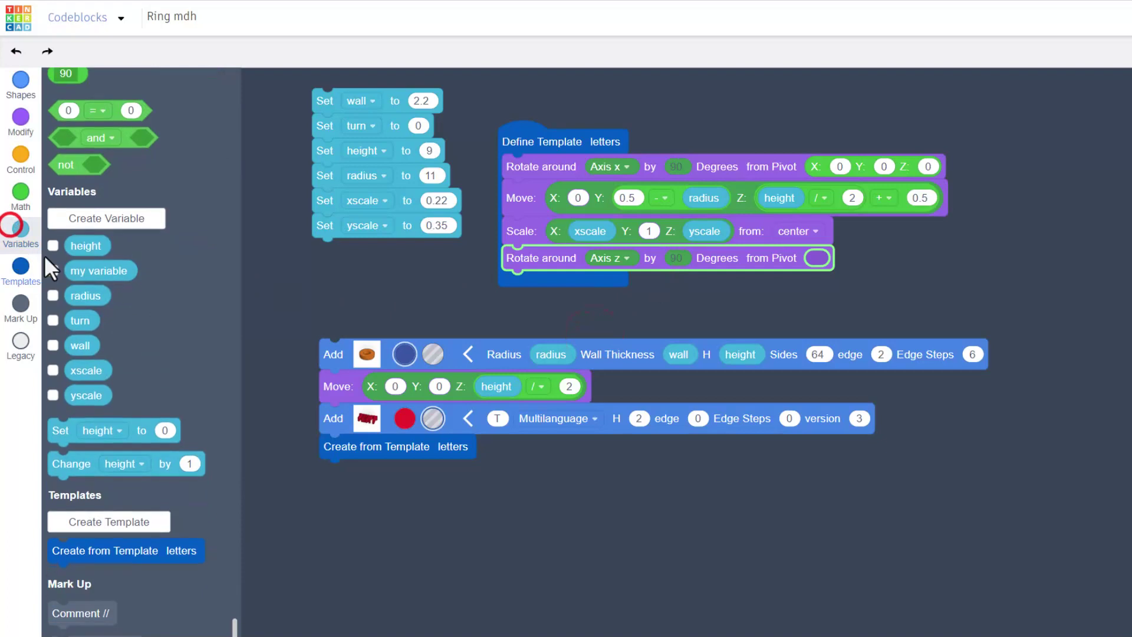
pyautogui.click(83, 320)
pyautogui.moveTo(83, 321); pyautogui.dragTo(681, 263)
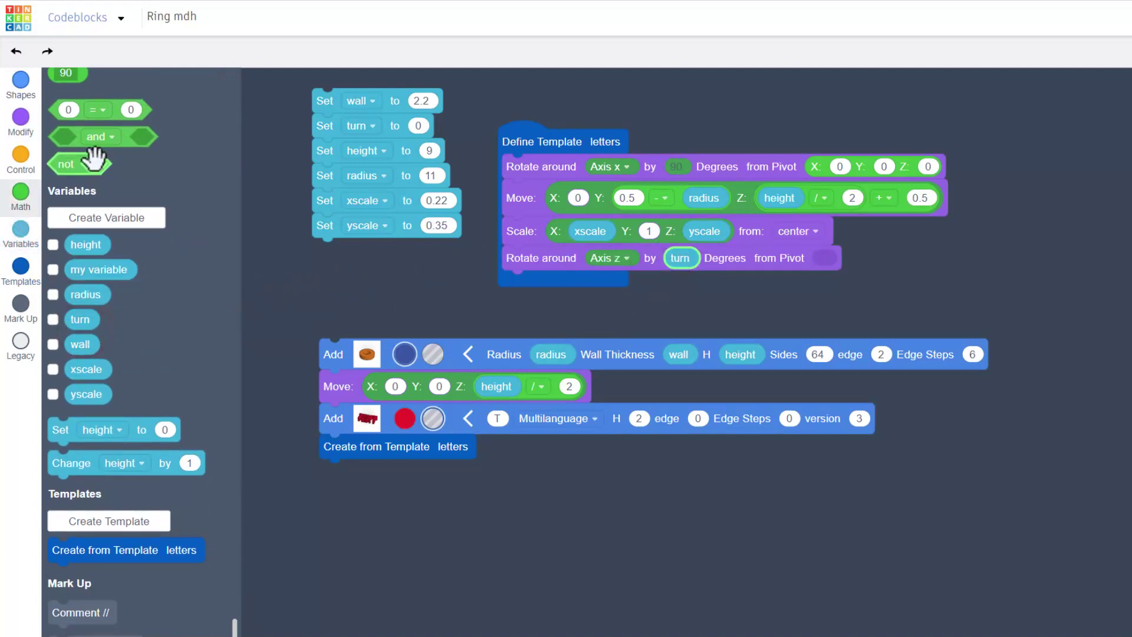
pyautogui.scroll(4, 94, 165)
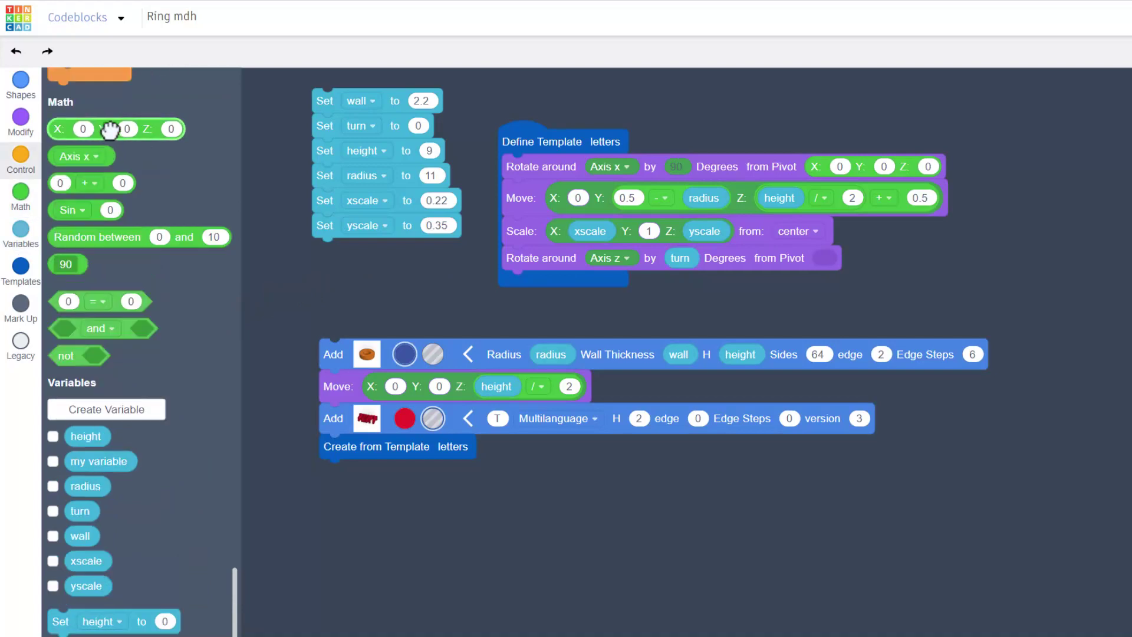
pyautogui.moveTo(122, 131); pyautogui.dragTo(884, 259)
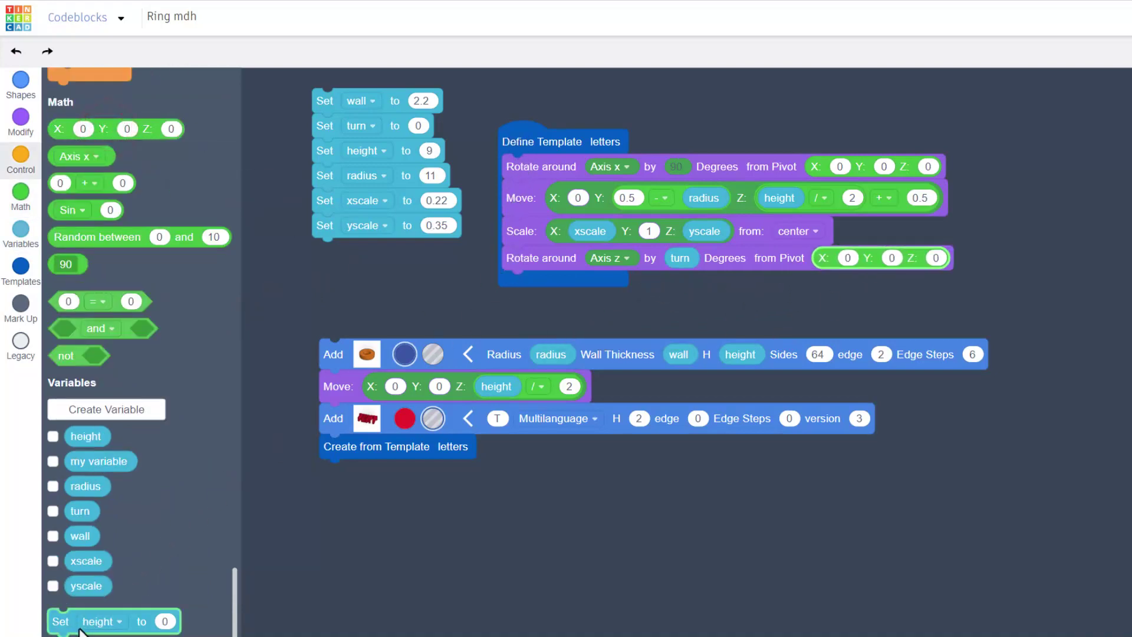
# - Add a Change variable step to the template set to change turn
pyautogui.click(18, 232)
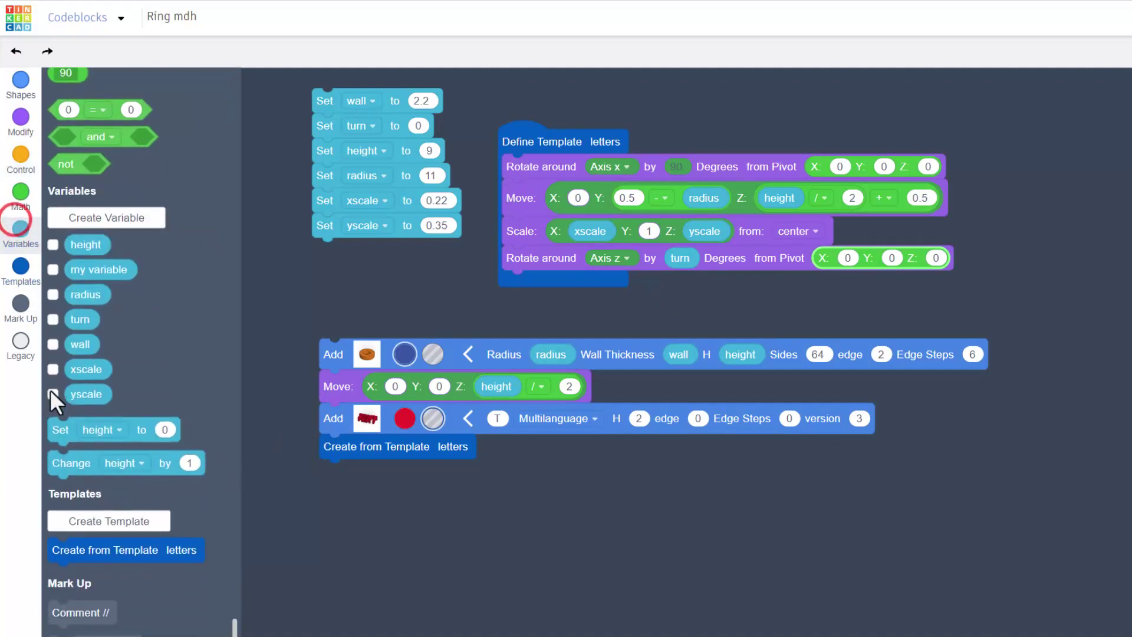
pyautogui.moveTo(65, 460); pyautogui.dragTo(519, 279)
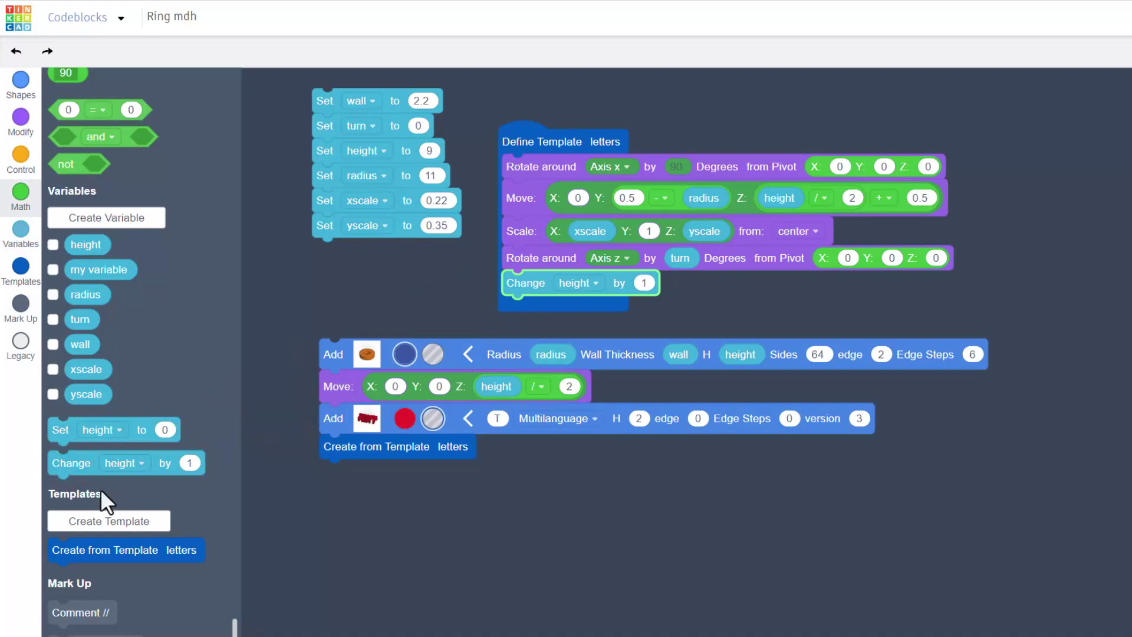
pyautogui.click(575, 282)
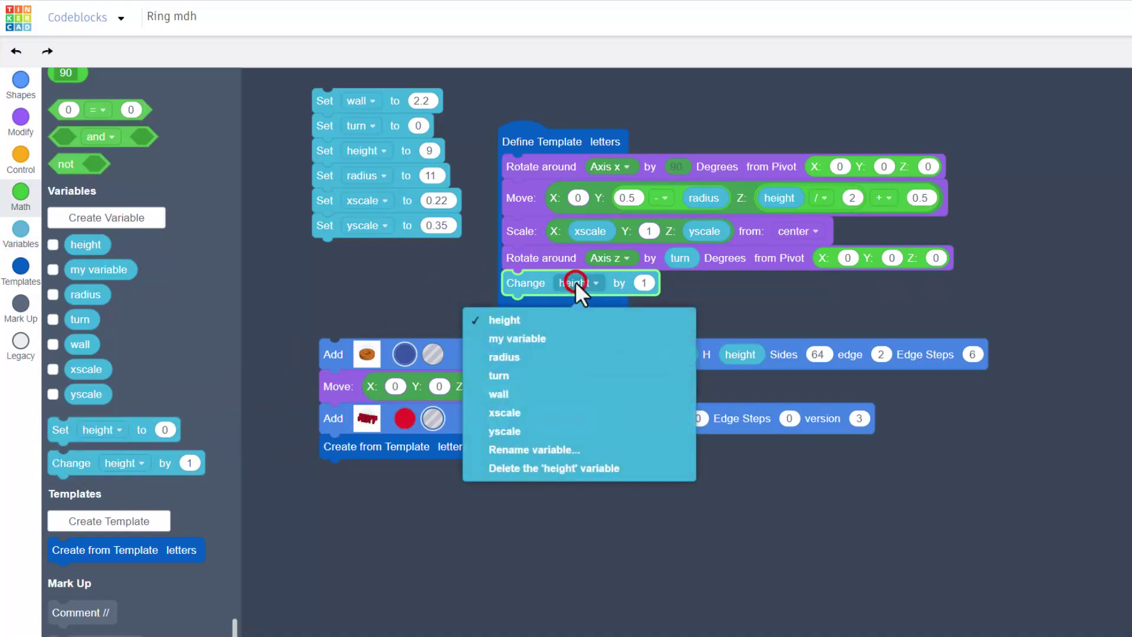
pyautogui.click(504, 376)
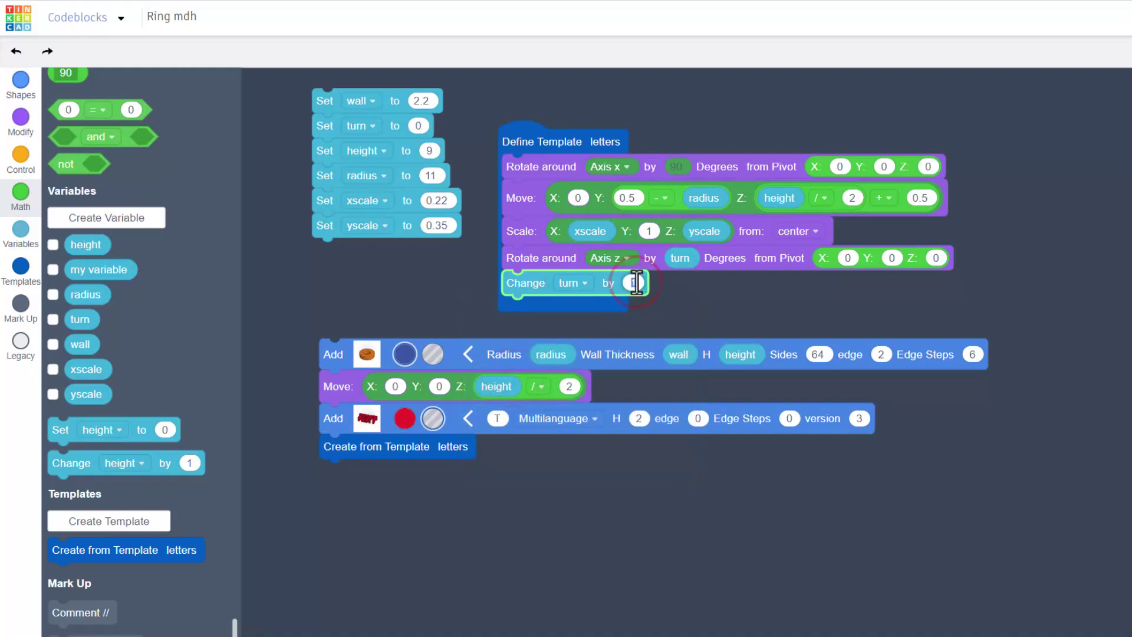
# - Set the turn increment to 30 and run the program to build the ring
pyautogui.write('30')
pyautogui.press('Return')
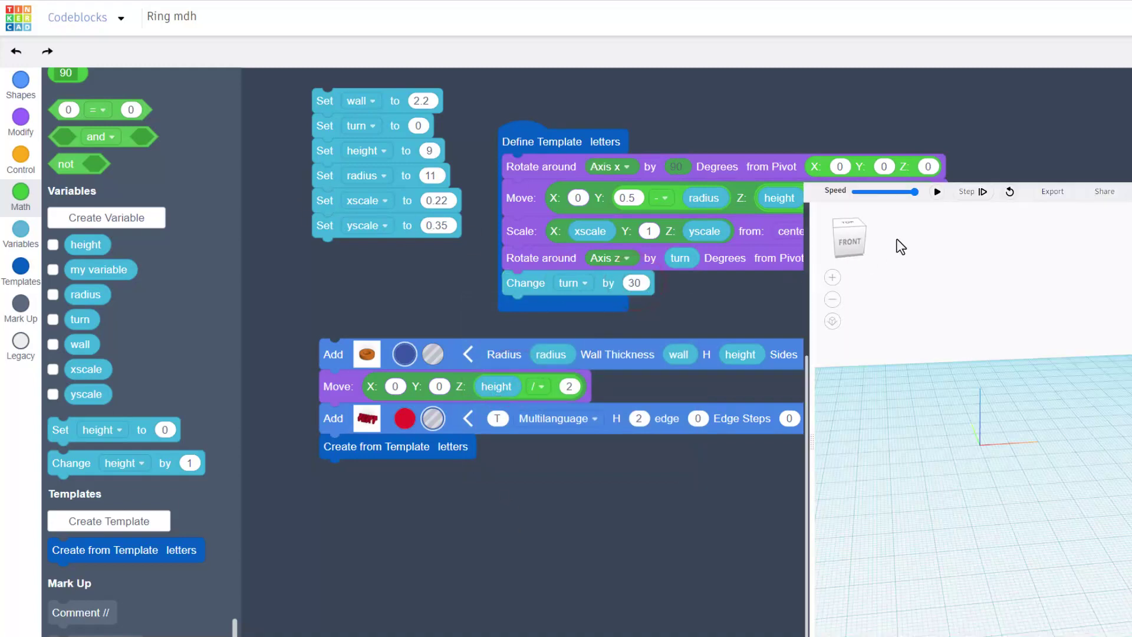
pyautogui.click(935, 199)
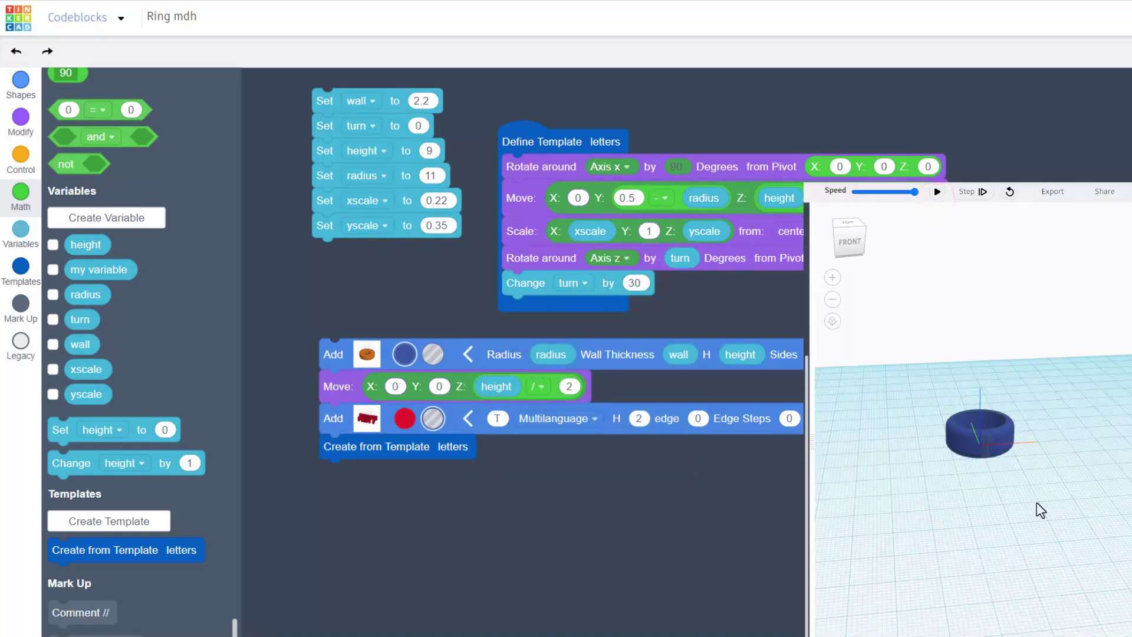
pyautogui.moveTo(1034, 502); pyautogui.dragTo(944, 460, button='right')
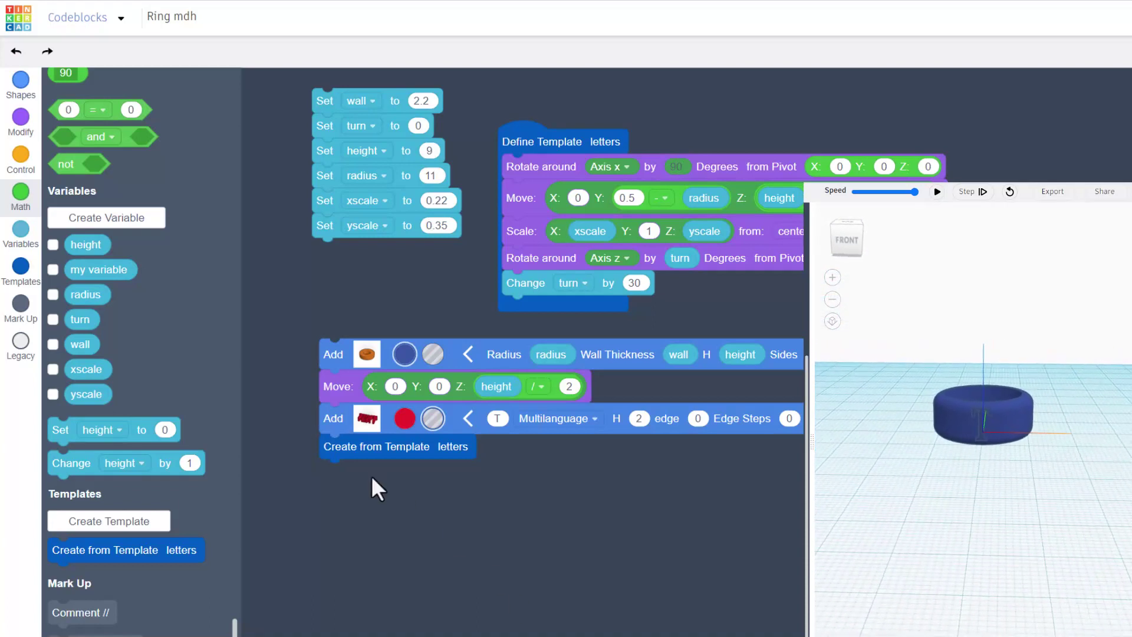
# - Duplicate the T letter block below it, change the copy to H, and view the ring
pyautogui.rightClick(373, 420)
pyautogui.click(386, 437)
pyautogui.moveTo(364, 477); pyautogui.dragTo(313, 472)
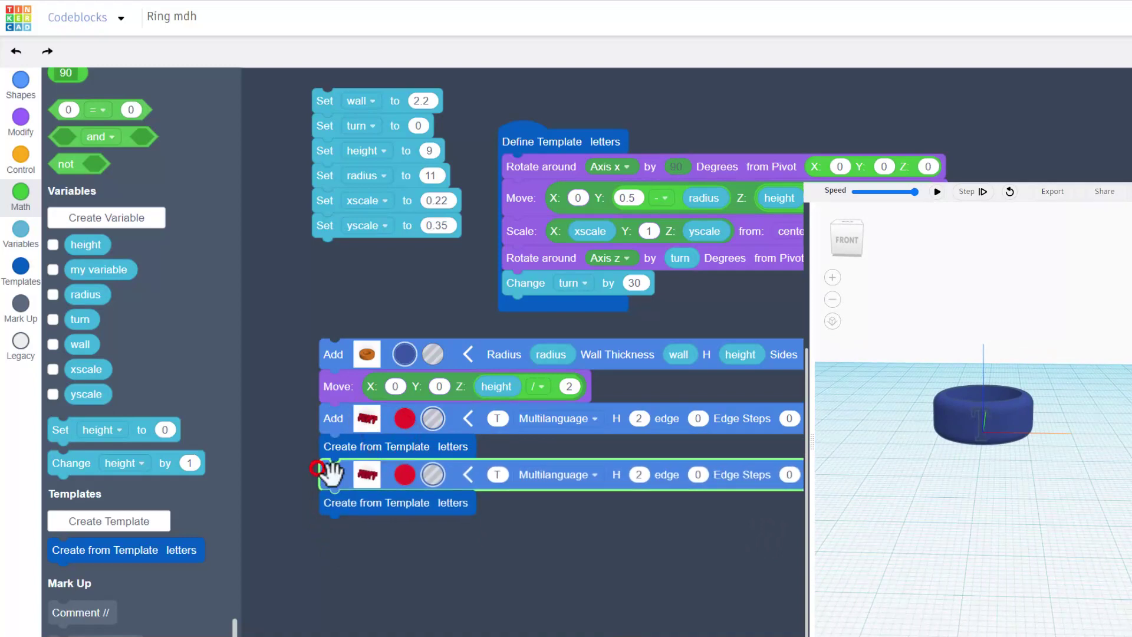
pyautogui.click(496, 475)
pyautogui.write('H')
pyautogui.click(560, 523)
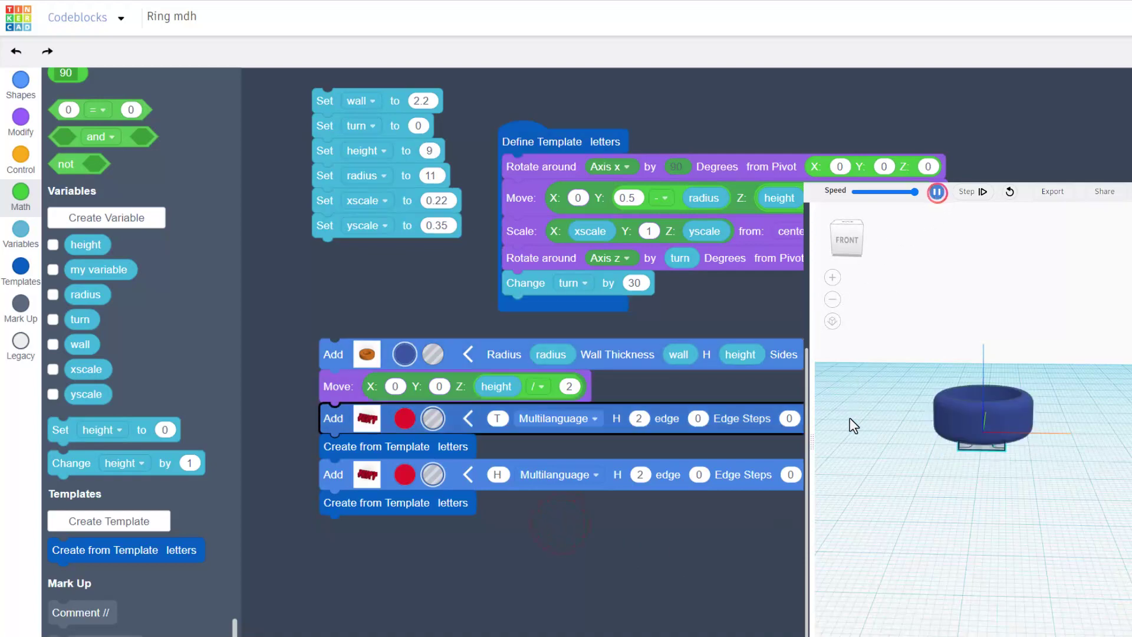
pyautogui.moveTo(957, 464); pyautogui.dragTo(917, 473, button='right')
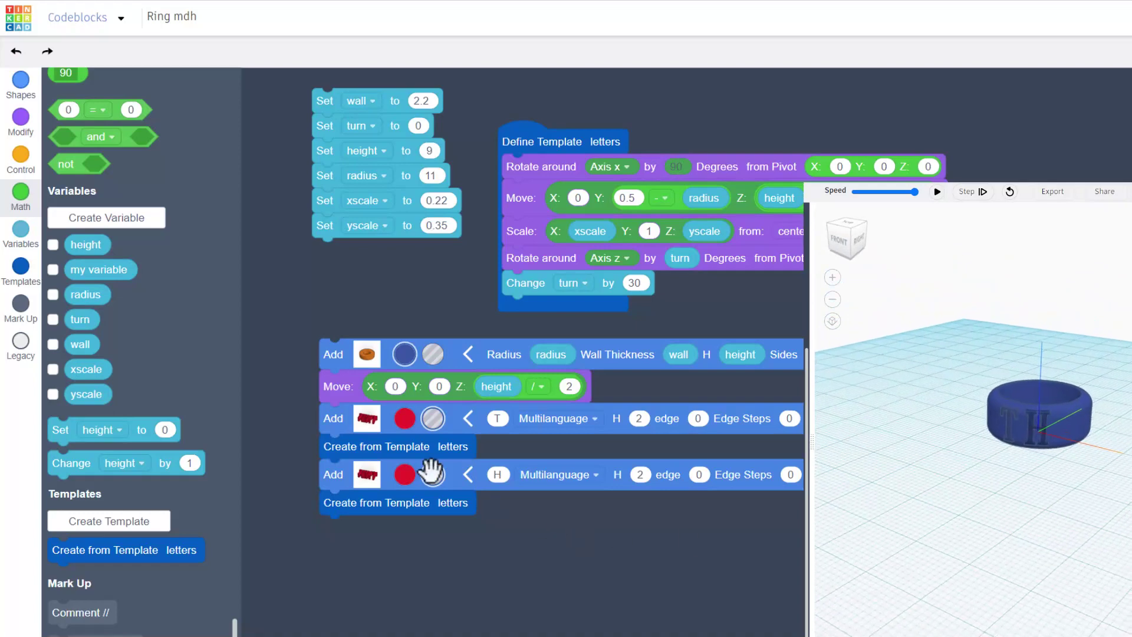
# - Duplicate the letter blocks, setting copies to E and a blank, then duplicate the stack again
pyautogui.rightClick(344, 422)
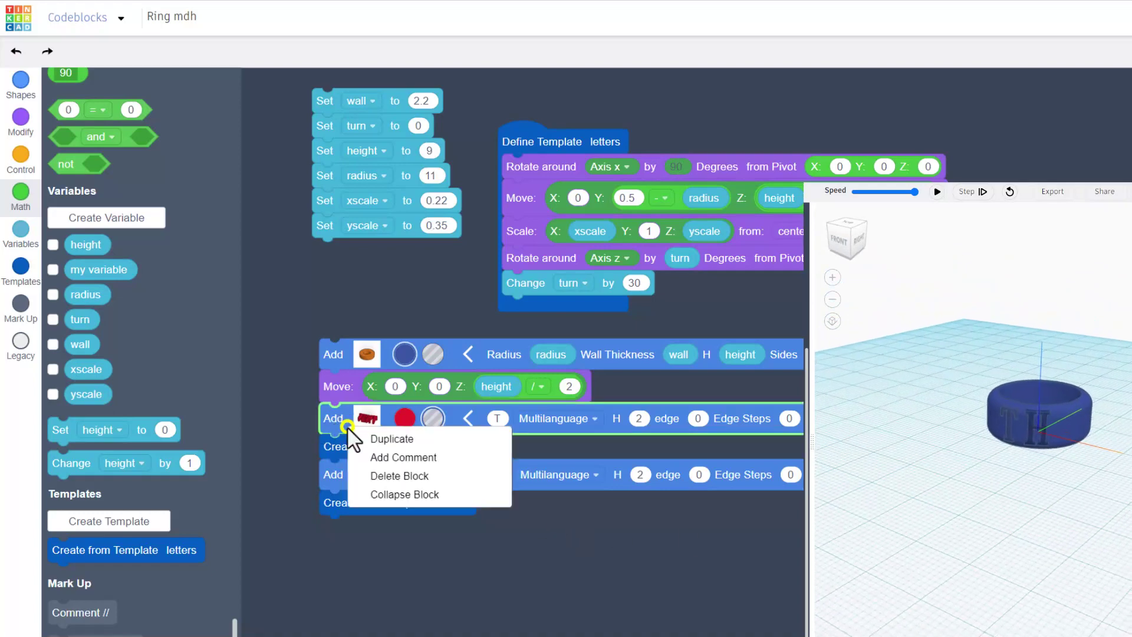
pyautogui.click(378, 437)
pyautogui.click(326, 563)
pyautogui.moveTo(342, 579); pyautogui.dragTo(335, 532)
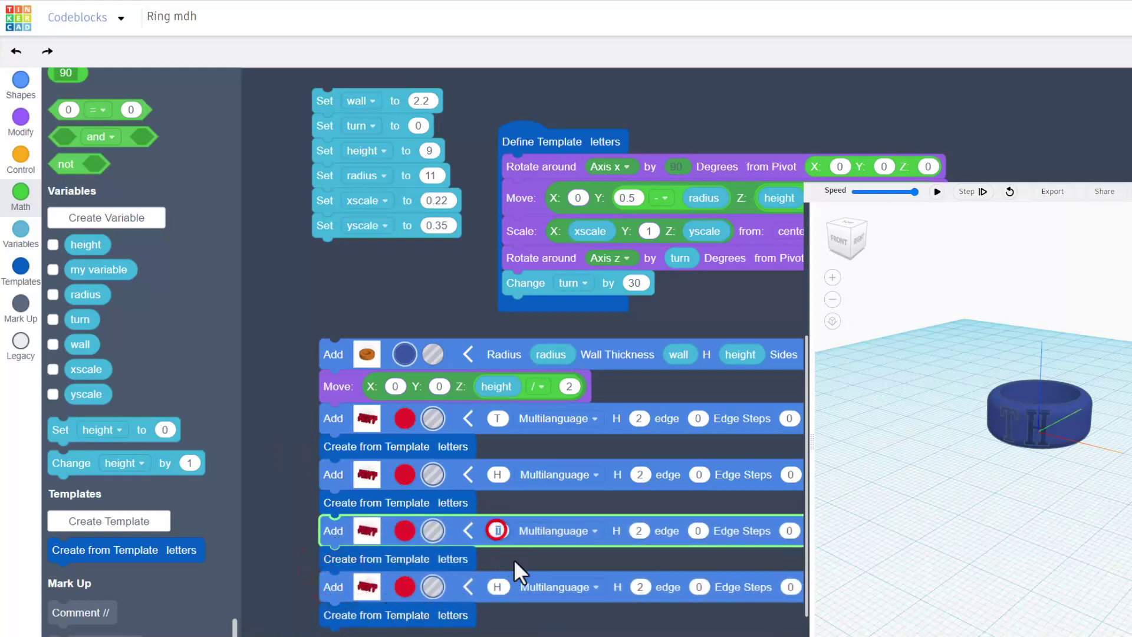
pyautogui.write('E')
pyautogui.click(501, 587)
pyautogui.press('BackSpace')
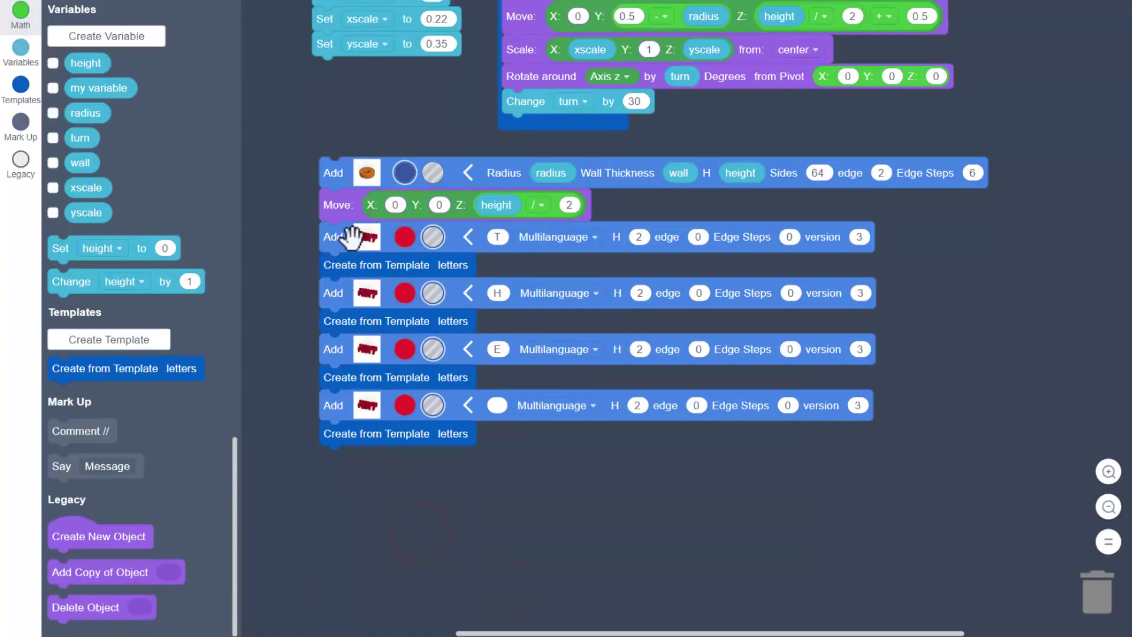
pyautogui.rightClick(353, 237)
pyautogui.click(368, 248)
pyautogui.moveTo(373, 471); pyautogui.dragTo(330, 456)
pyautogui.scroll(-2, 330, 457)
# - Set the new letters to R, O, A, R and rerun to show THE ROAR on the ring
pyautogui.click(497, 334)
pyautogui.write('R')
pyautogui.click(498, 389)
pyautogui.write('O')
pyautogui.click(500, 445)
pyautogui.write('A')
pyautogui.click(497, 502)
pyautogui.write('R')
pyautogui.click(616, 554)
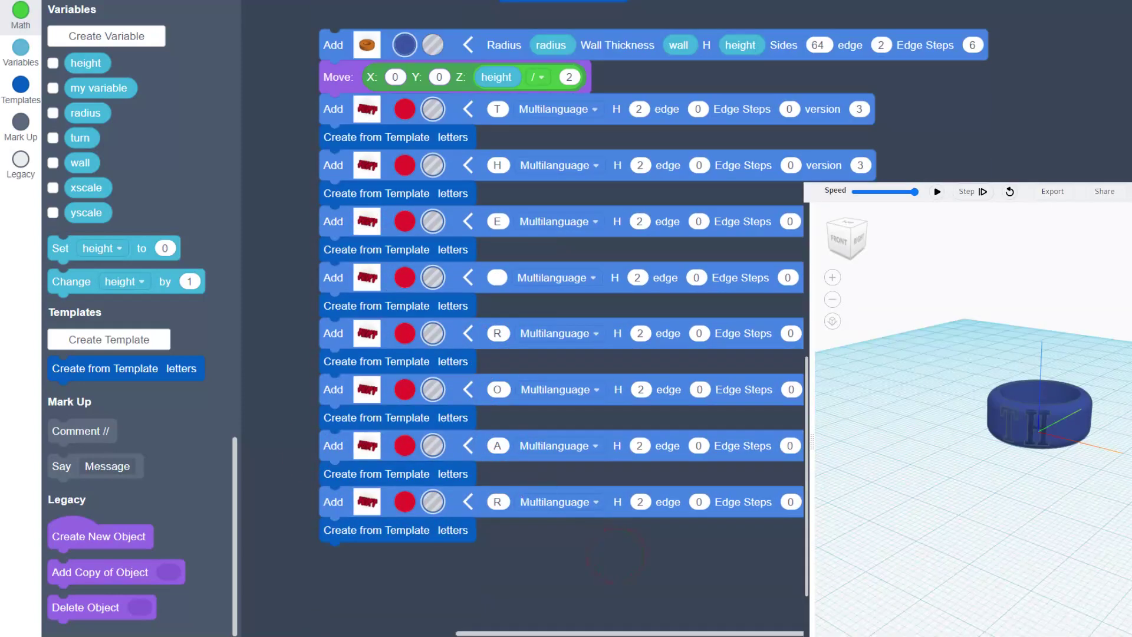
pyautogui.click(937, 193)
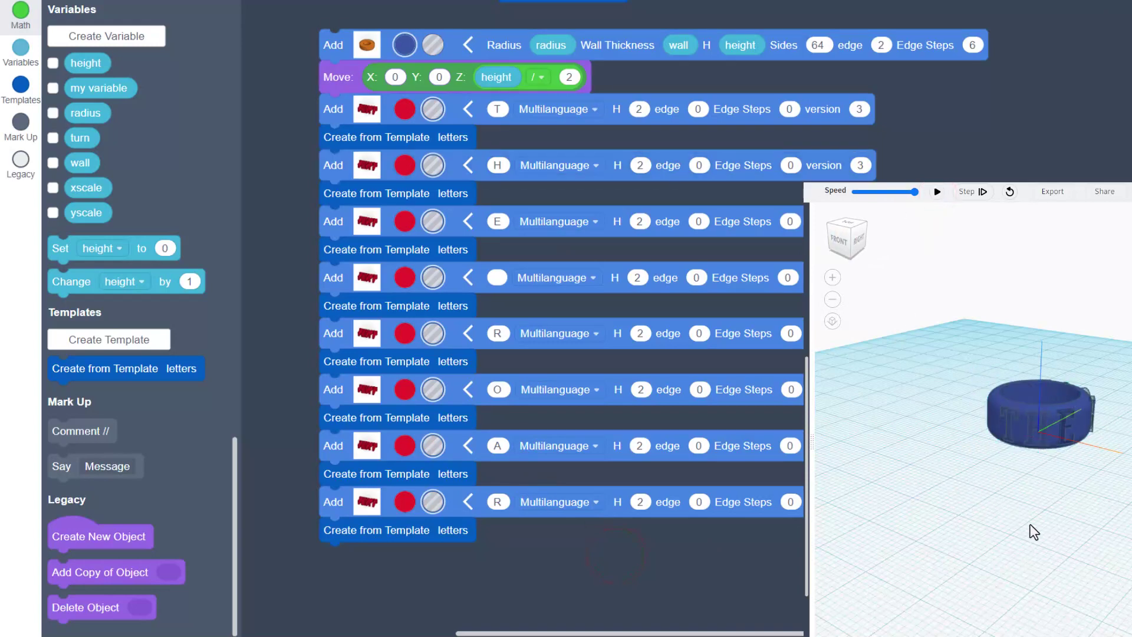
pyautogui.moveTo(1031, 524); pyautogui.dragTo(849, 488)
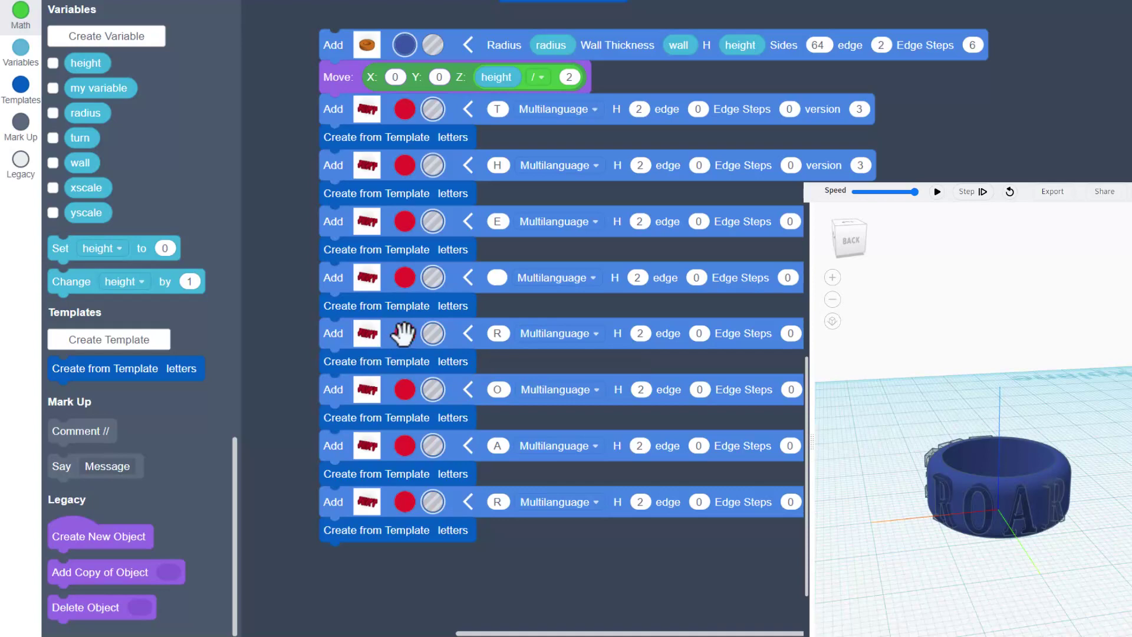
# - Colour the R and O letter blocks orange
pyautogui.click(404, 333)
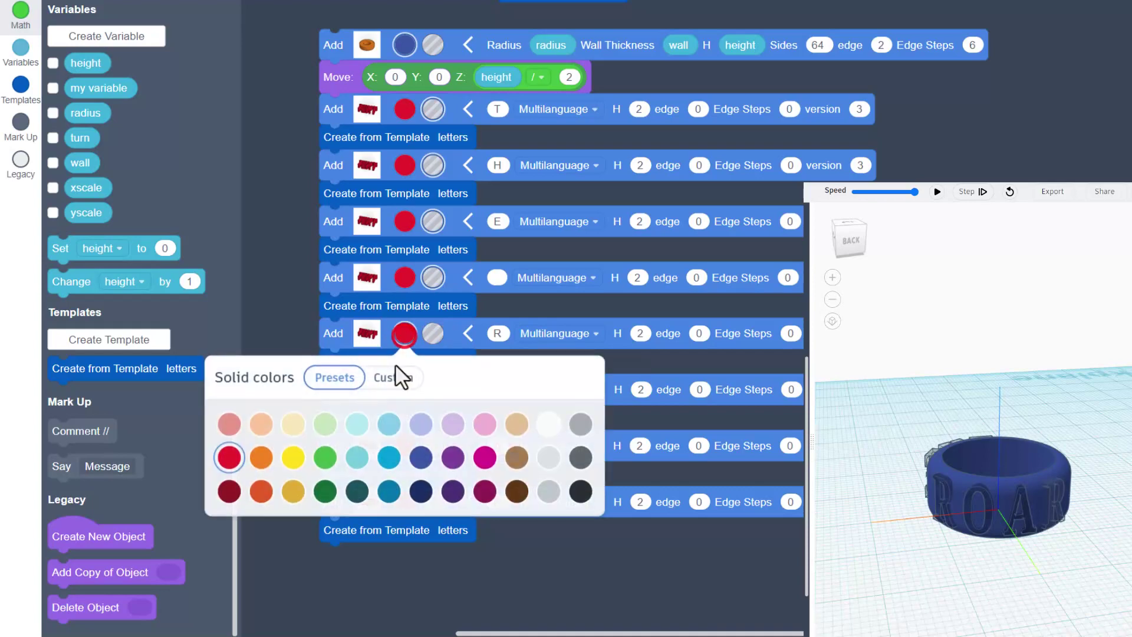
pyautogui.click(261, 457)
pyautogui.click(337, 343)
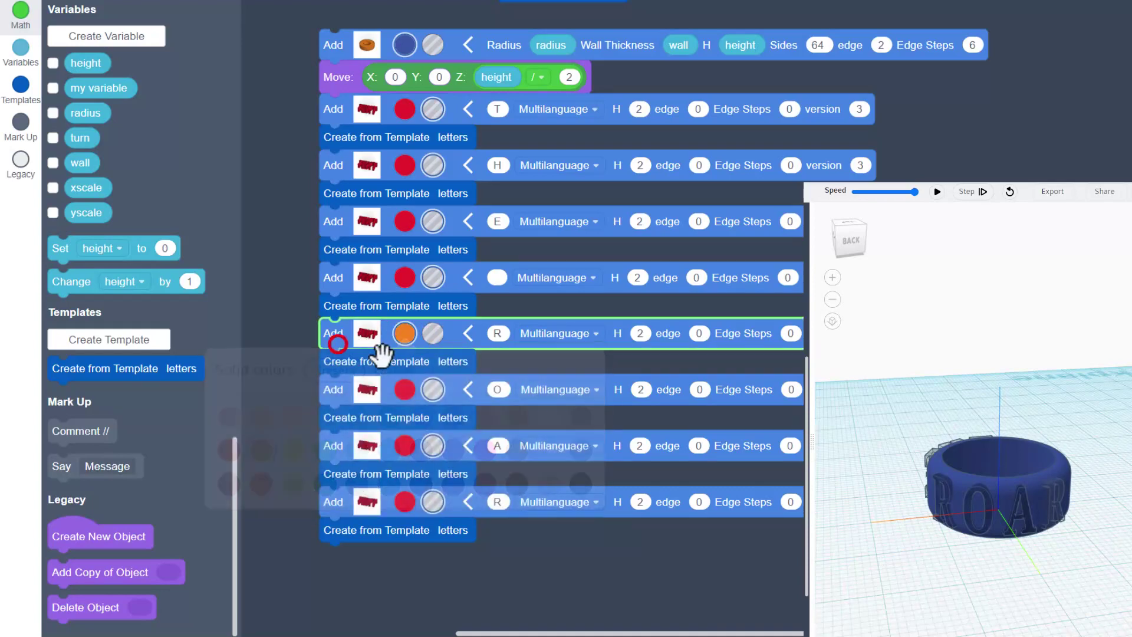
pyautogui.click(397, 388)
pyautogui.click(250, 516)
pyautogui.scroll(-2, 330, 413)
pyautogui.click(360, 326)
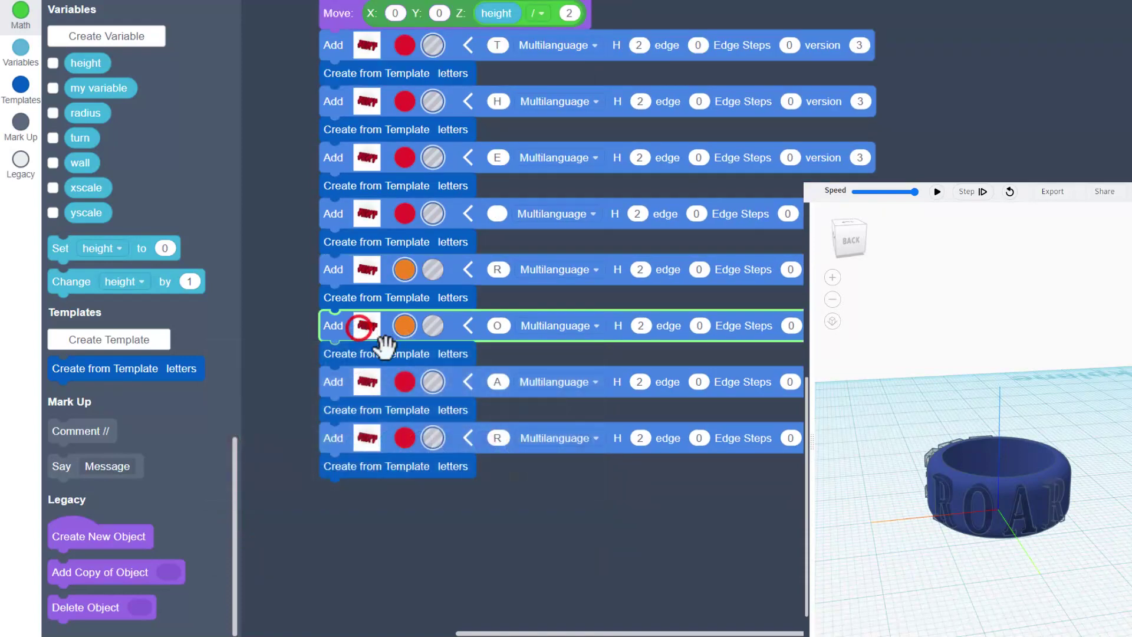
# - Colour the A and final R letter blocks orange
pyautogui.click(405, 381)
pyautogui.click(262, 505)
pyautogui.click(351, 385)
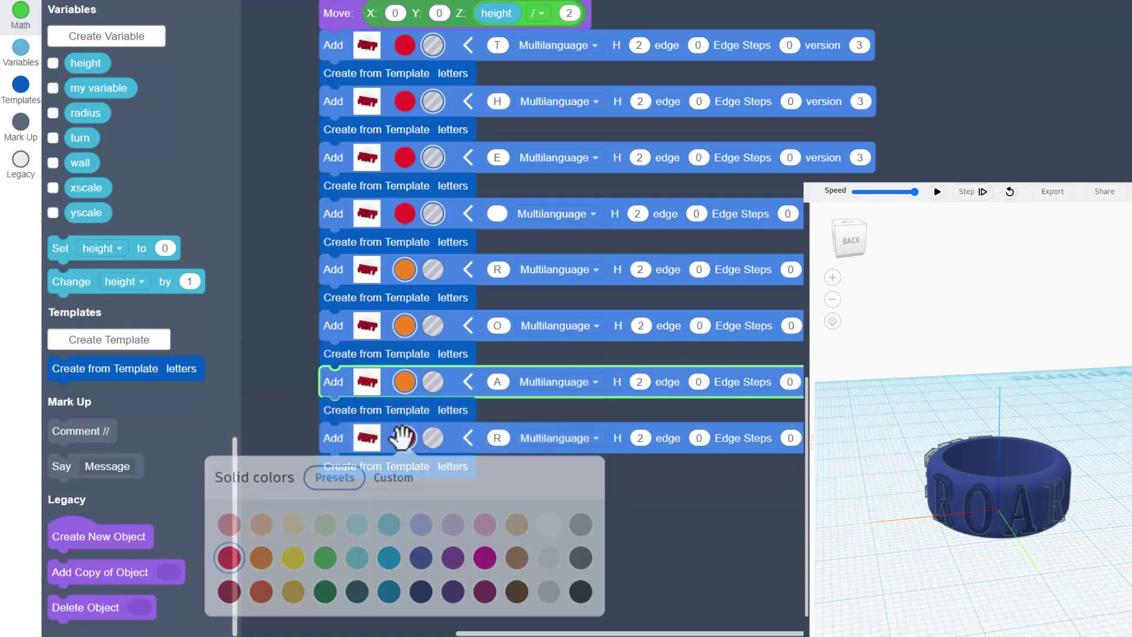
pyautogui.click(404, 437)
pyautogui.click(260, 562)
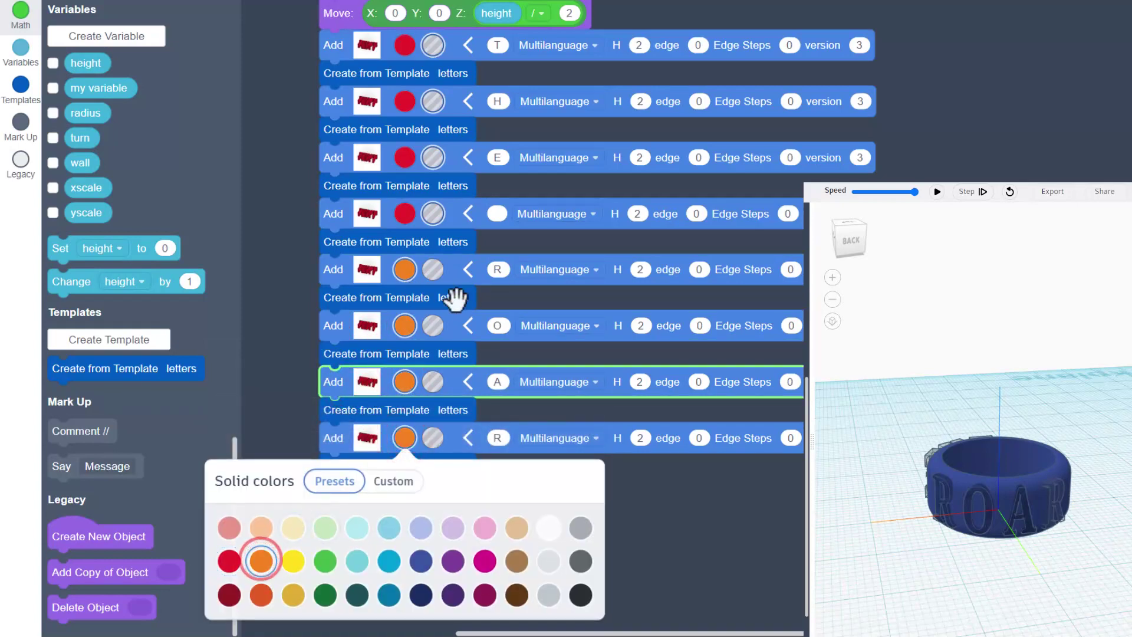
pyautogui.click(292, 268)
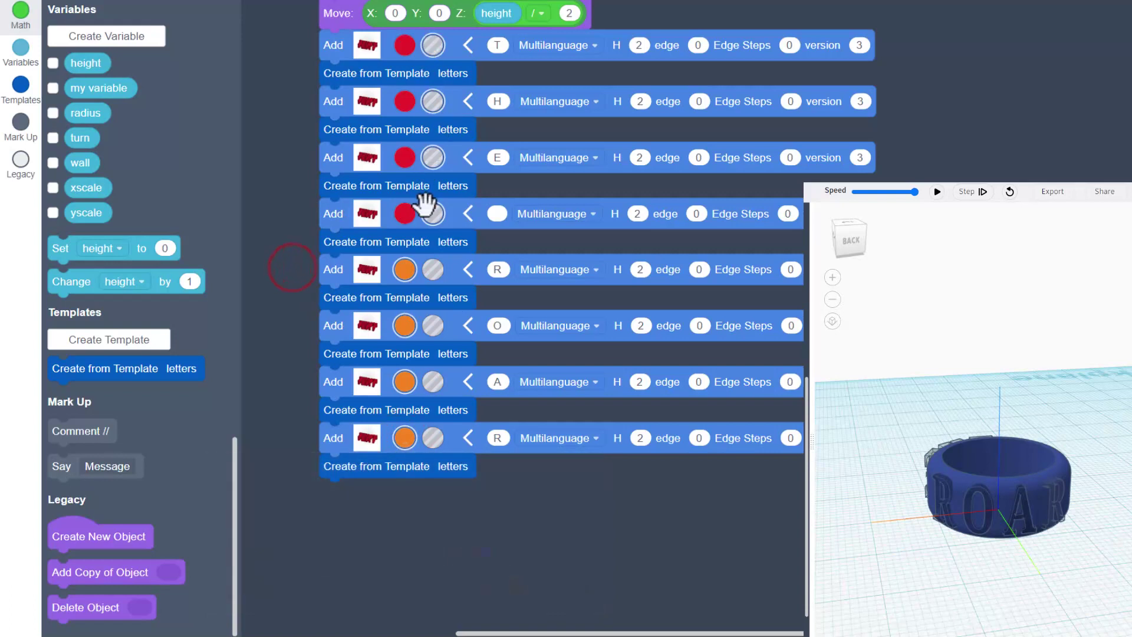
pyautogui.click(439, 272)
pyautogui.click(437, 327)
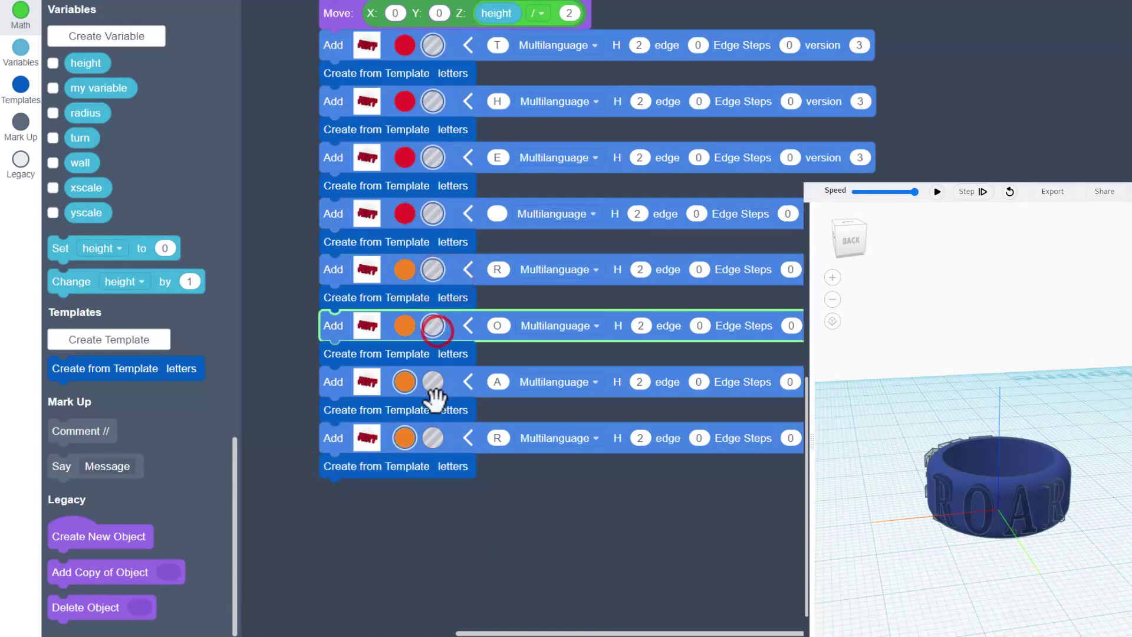
pyautogui.click(440, 387)
# - Duplicate the orange R-O-A-R blocks and attach the copy under the last R
pyautogui.click(435, 442)
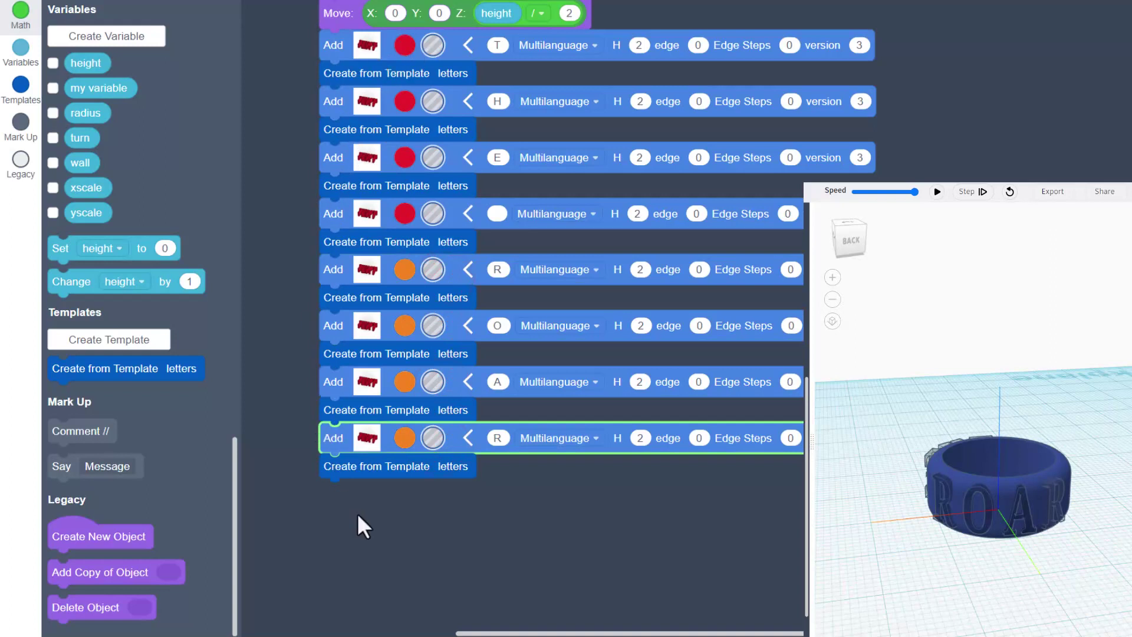
pyautogui.rightClick(343, 269)
pyautogui.click(366, 277)
pyautogui.click(332, 491)
pyautogui.click(321, 482)
pyautogui.scroll(-2, 371, 430)
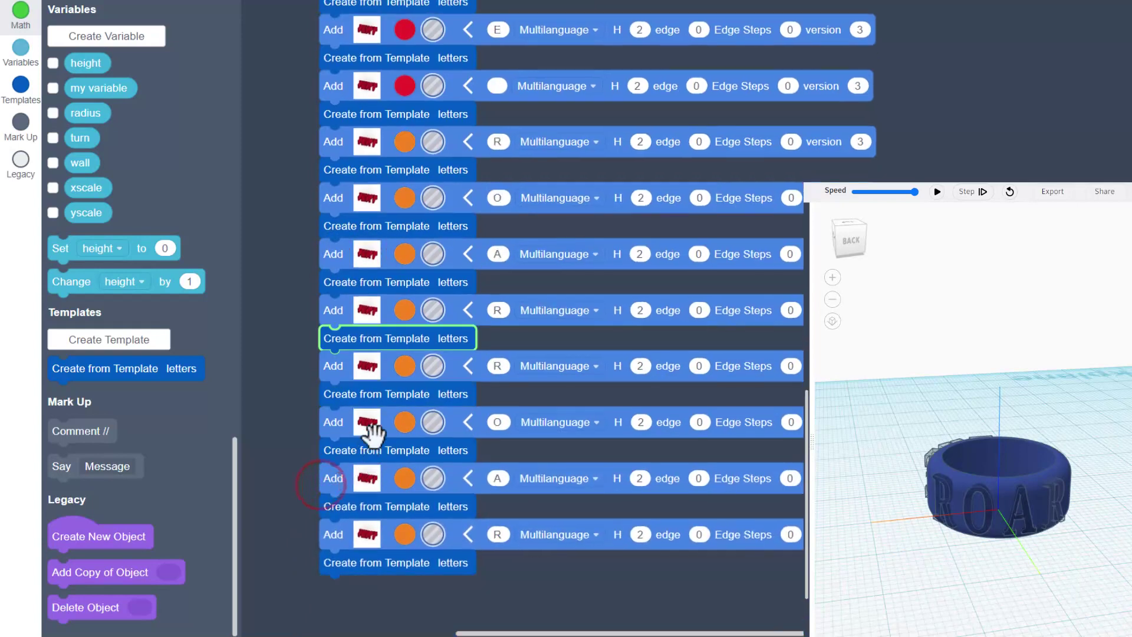
# - Make the first copied R block green, restoring the mistakenly recoloured R to orange
pyautogui.click(405, 309)
pyautogui.click(325, 435)
pyautogui.click(269, 296)
pyautogui.click(405, 365)
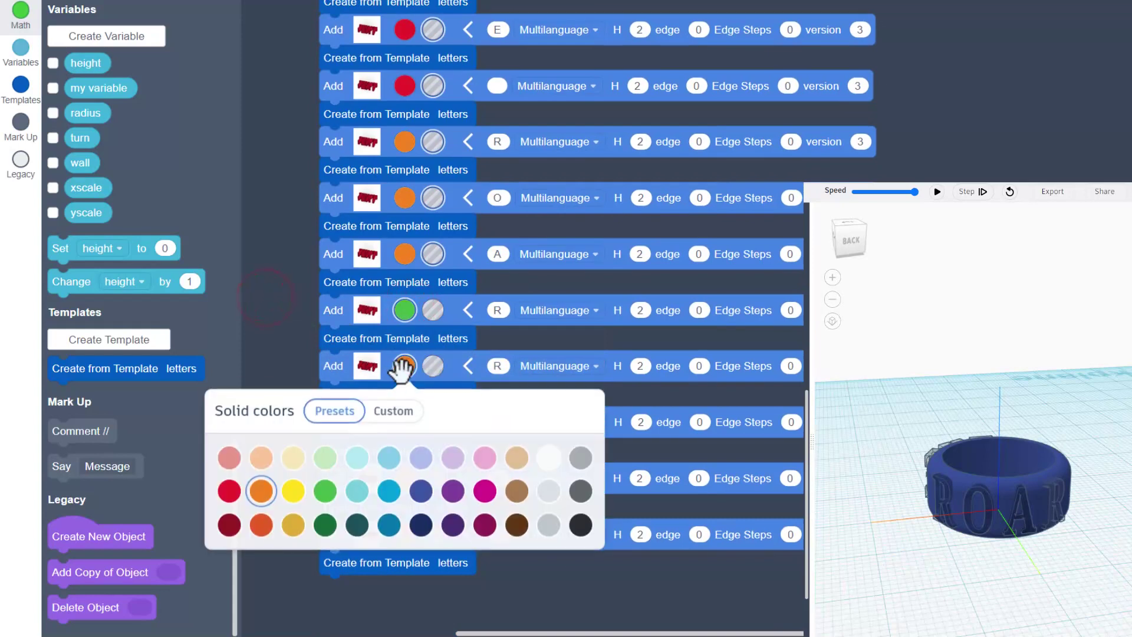
pyautogui.click(331, 485)
pyautogui.click(281, 339)
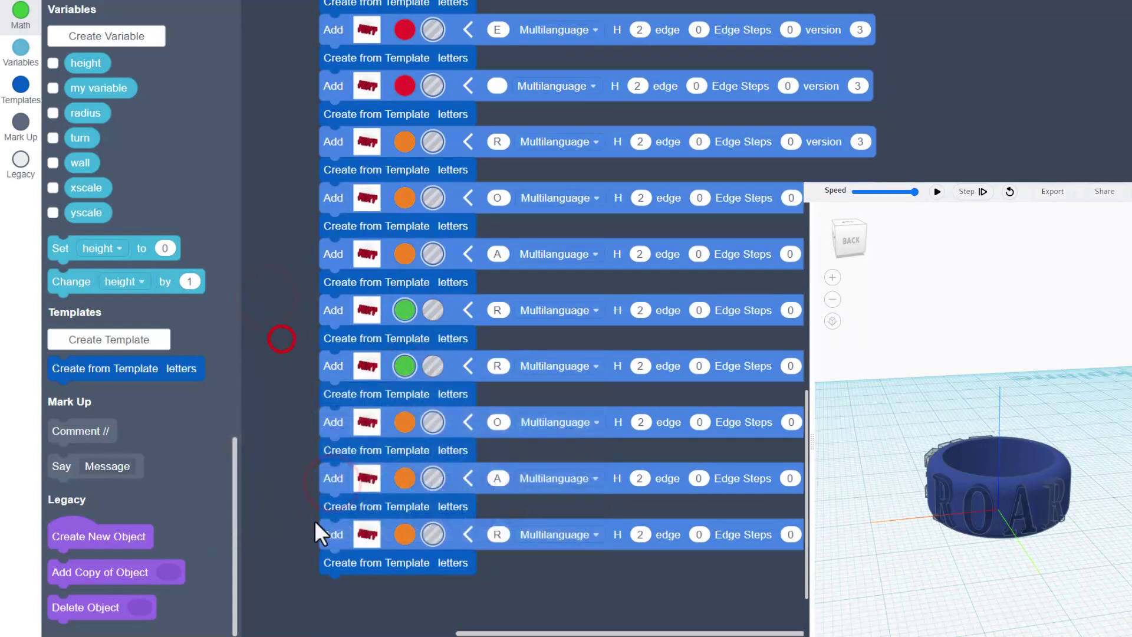
pyautogui.click(404, 309)
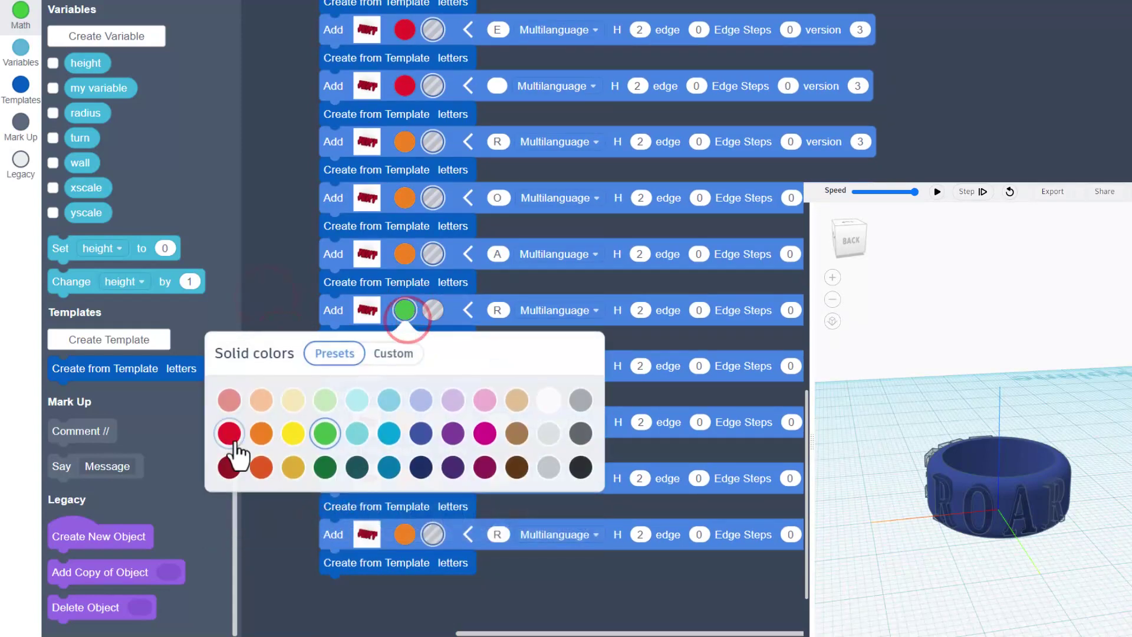
pyautogui.click(238, 247)
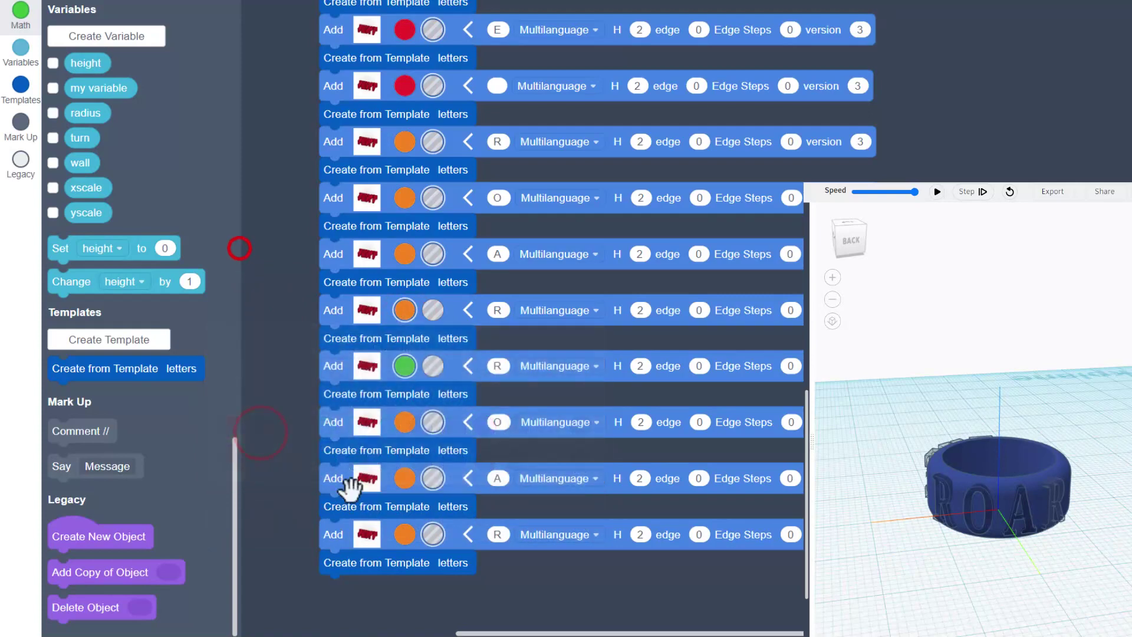
# - Turn the copied O and final R letter blocks green
pyautogui.click(404, 421)
pyautogui.click(323, 547)
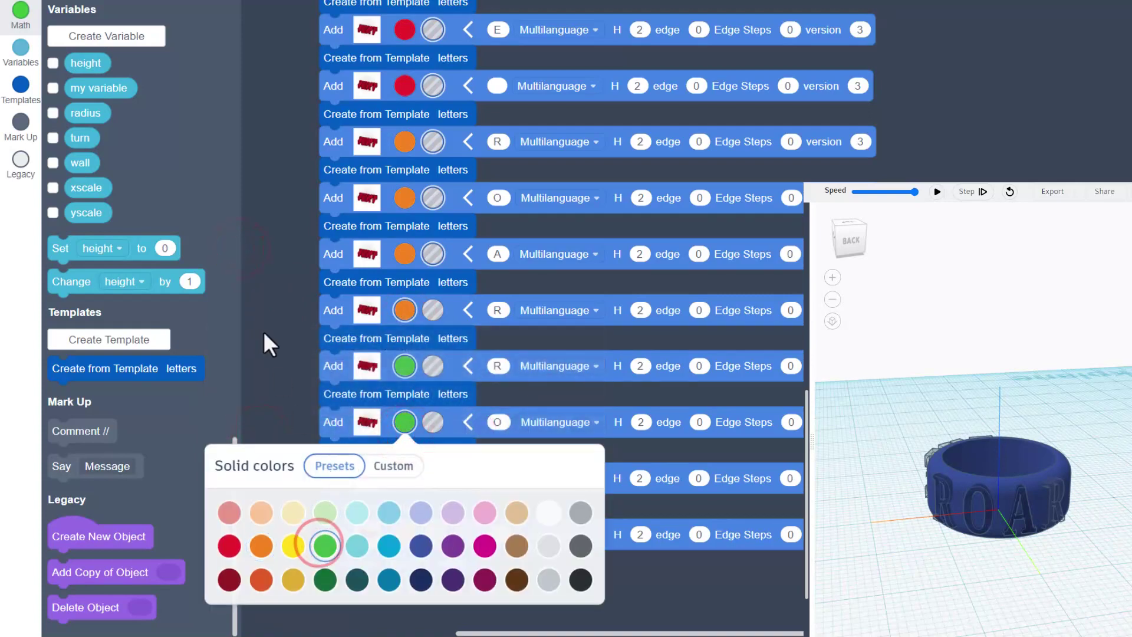
pyautogui.click(263, 331)
pyautogui.click(404, 479)
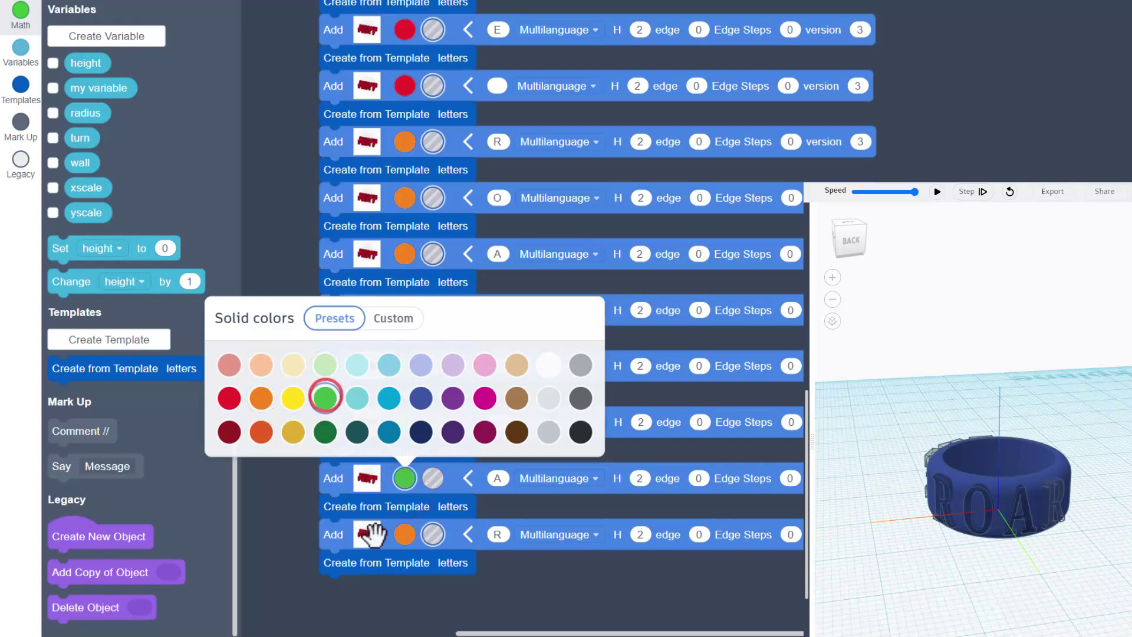
pyautogui.click(405, 534)
pyautogui.click(325, 454)
pyautogui.click(286, 536)
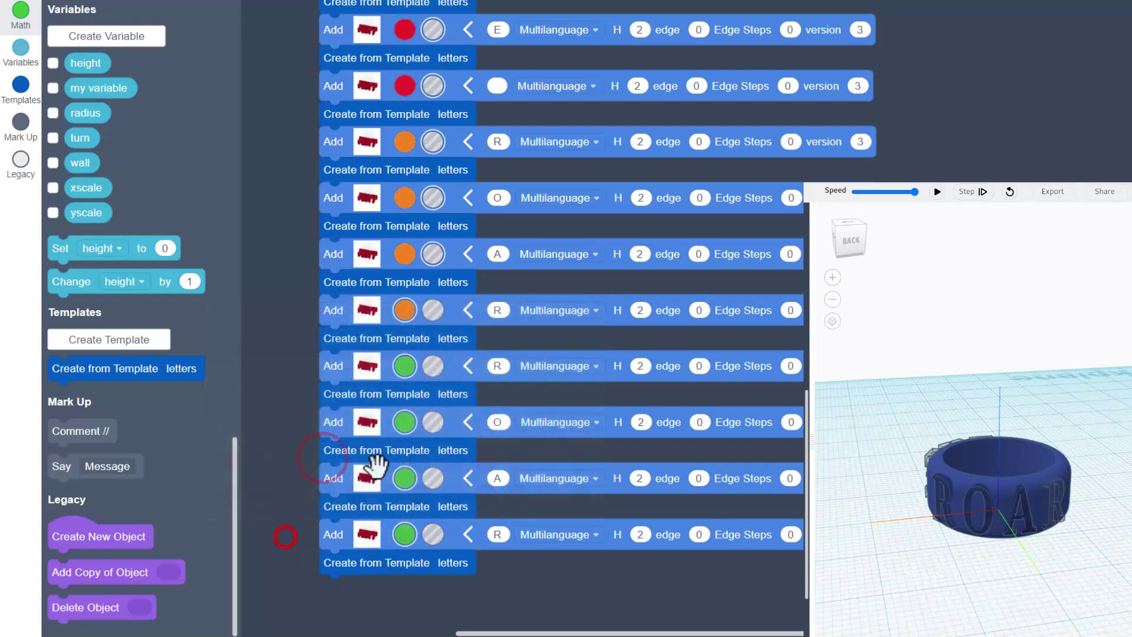
# - Select the last orange R block and each of the four green letter blocks in turn
pyautogui.click(433, 363)
pyautogui.click(433, 310)
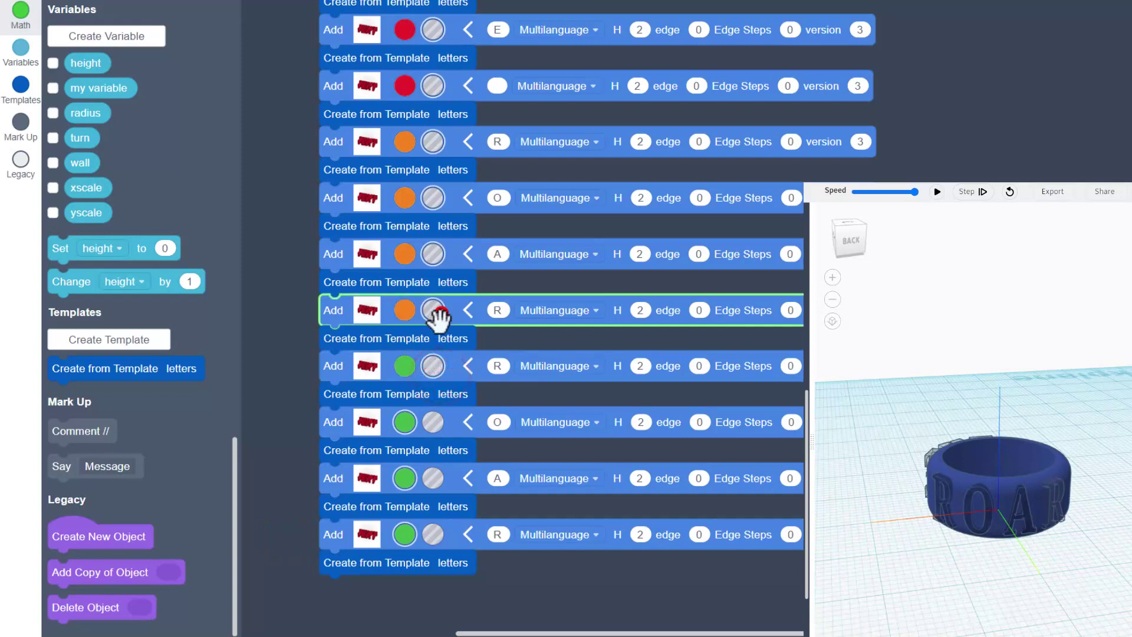
pyautogui.click(432, 366)
pyautogui.click(433, 421)
pyautogui.click(434, 478)
pyautogui.click(433, 534)
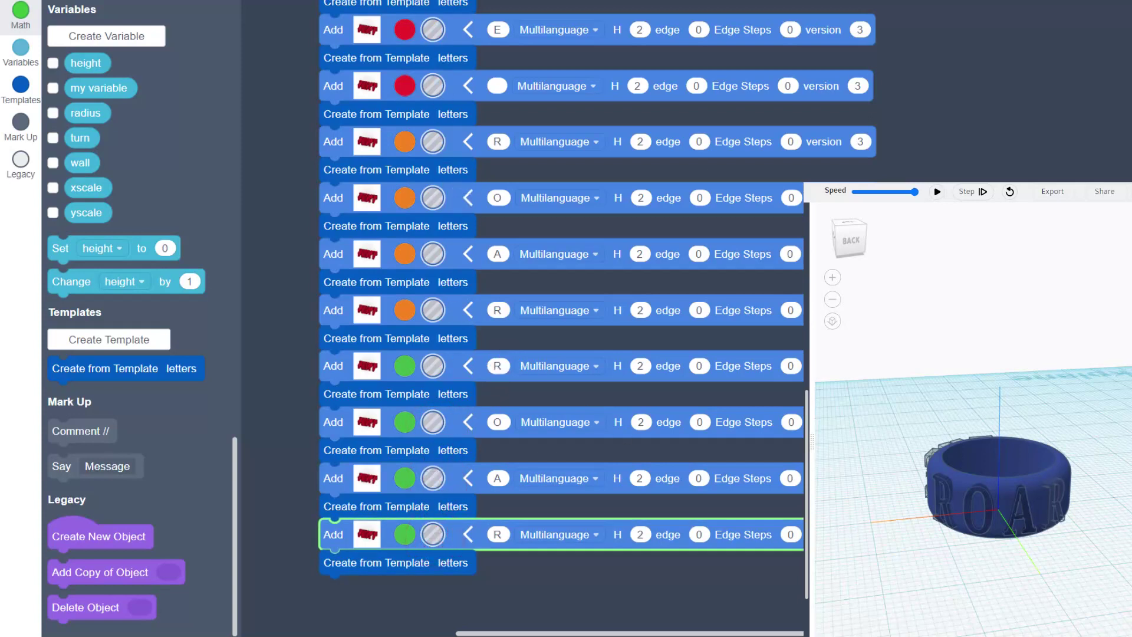
# - Delete the R, O, A and R letters from the four green blocks
pyautogui.click(505, 366)
pyautogui.press('BackSpace')
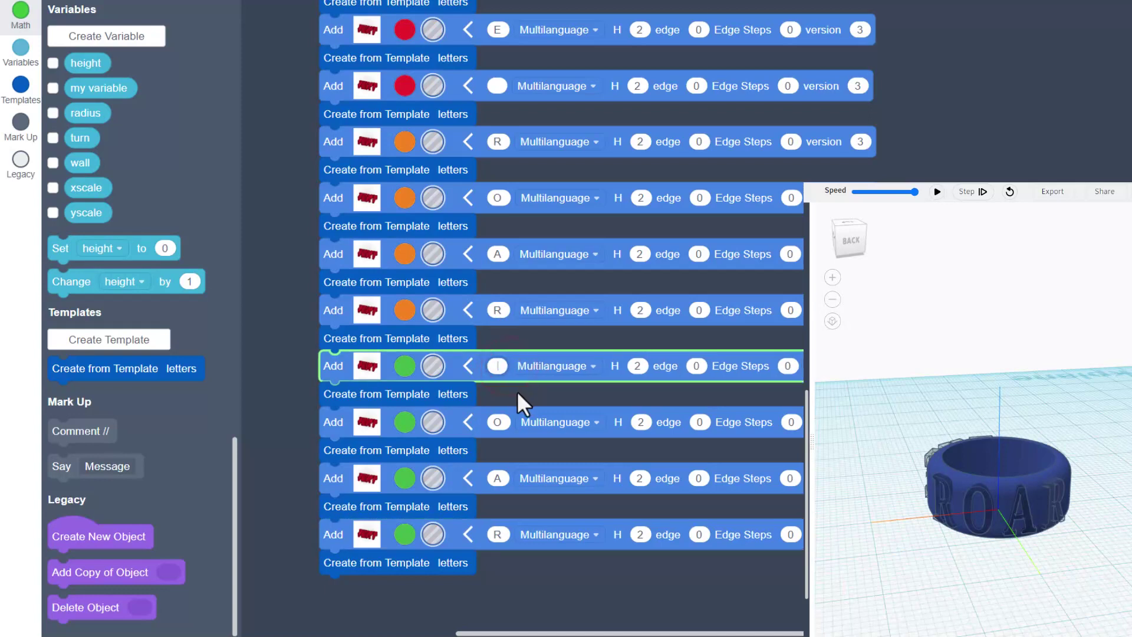
pyautogui.click(497, 421)
pyautogui.press('BackSpace')
pyautogui.click(494, 478)
pyautogui.press('BackSpace')
pyautogui.click(505, 530)
pyautogui.press('BackSpace')
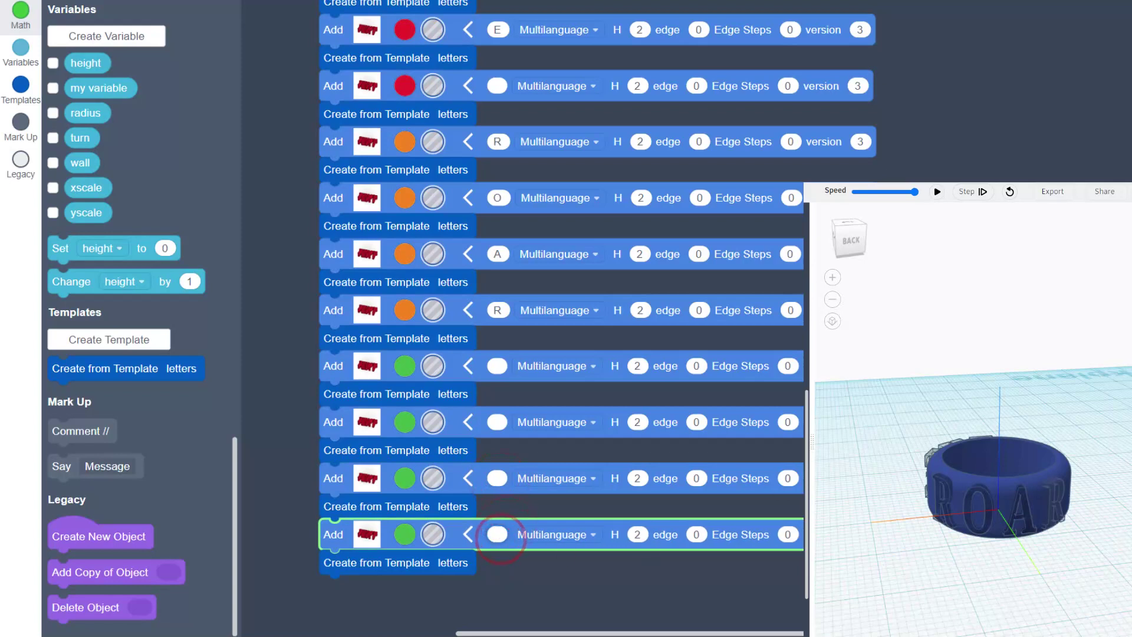
pyautogui.press('Return')
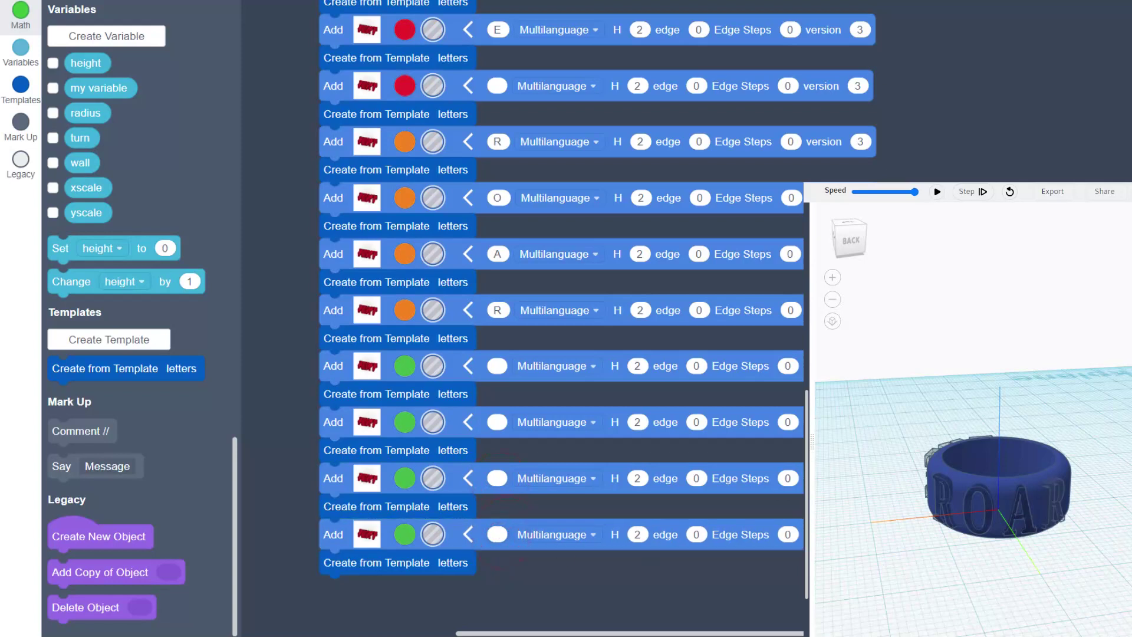
# - Append a Create Group block to the end of the script and rerun it to rebuild the ROAR ring
pyautogui.click(936, 193)
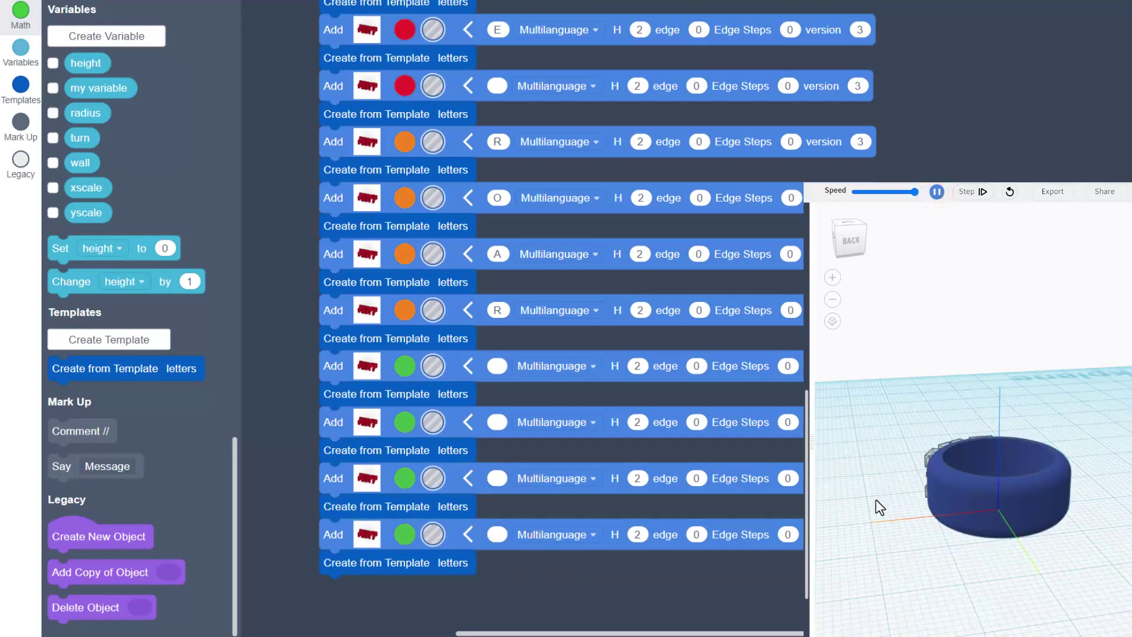
pyautogui.moveTo(955, 556); pyautogui.dragTo(882, 561, button='right')
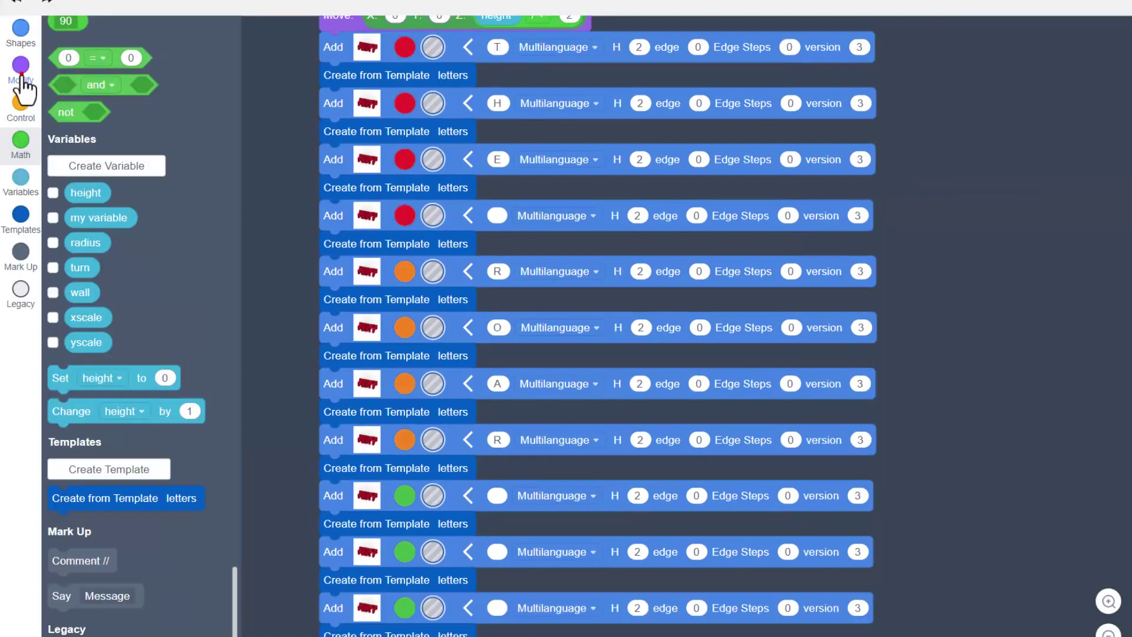
pyautogui.click(22, 76)
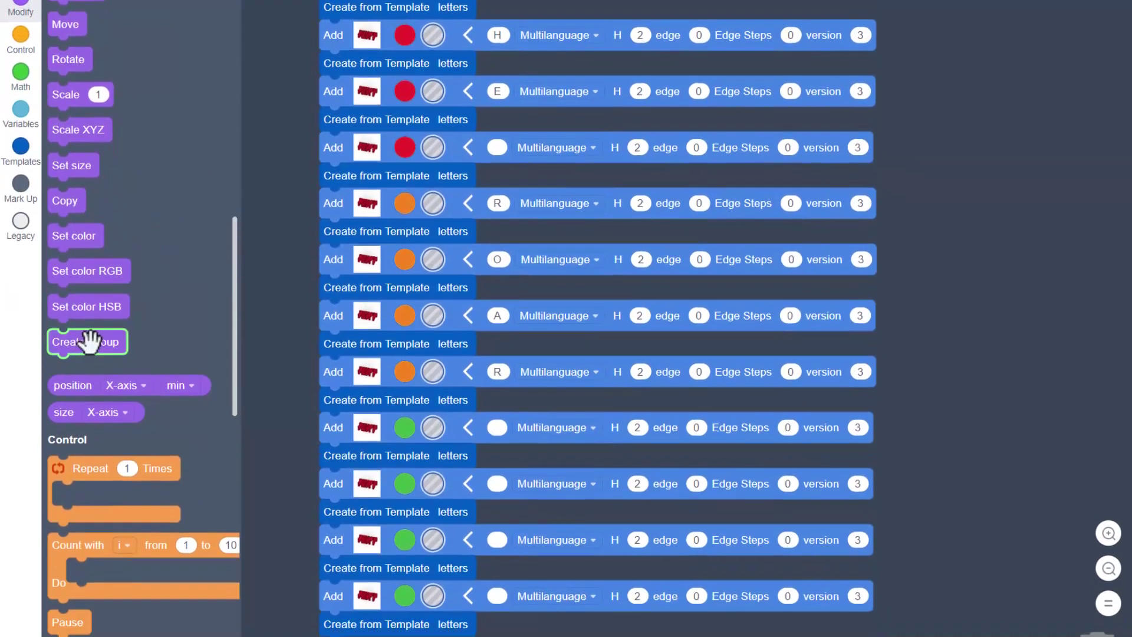
pyautogui.moveTo(86, 410); pyautogui.dragTo(367, 589)
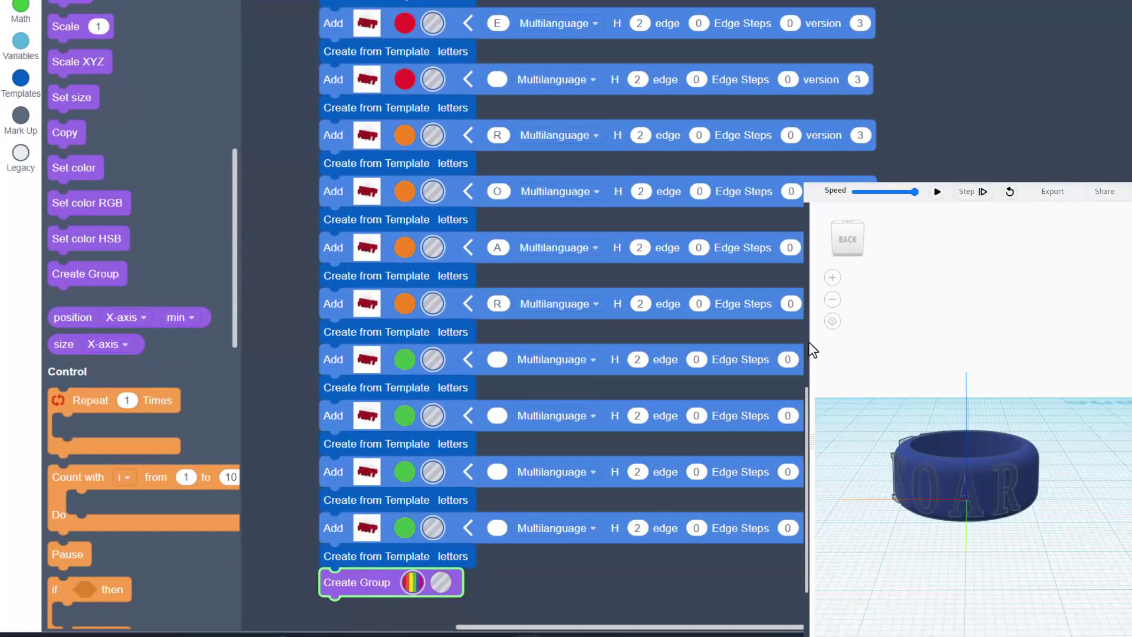
pyautogui.click(937, 192)
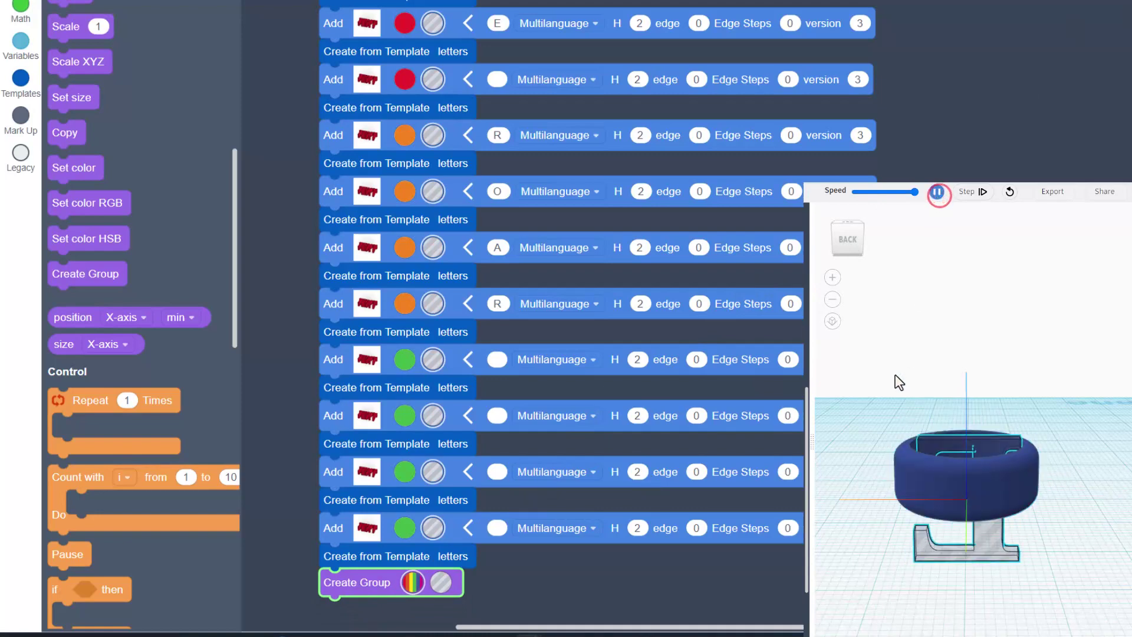
pyautogui.moveTo(894, 375); pyautogui.dragTo(887, 458, button='right')
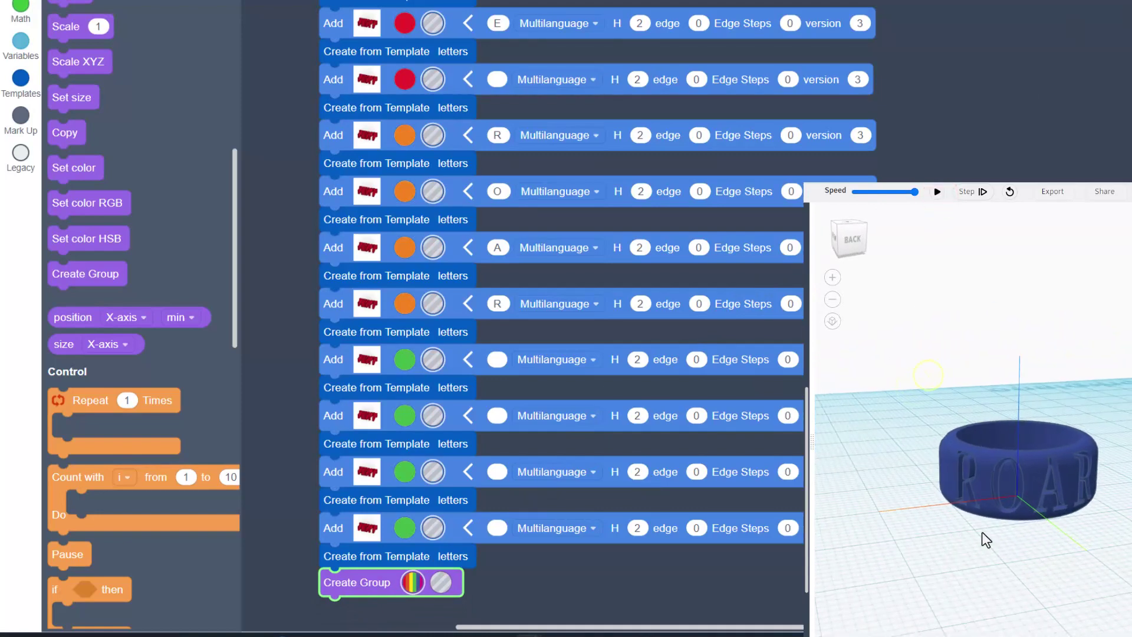
# - Orbit the ring preview to face its other letters
pyautogui.moveTo(976, 536); pyautogui.dragTo(889, 497, button='right')
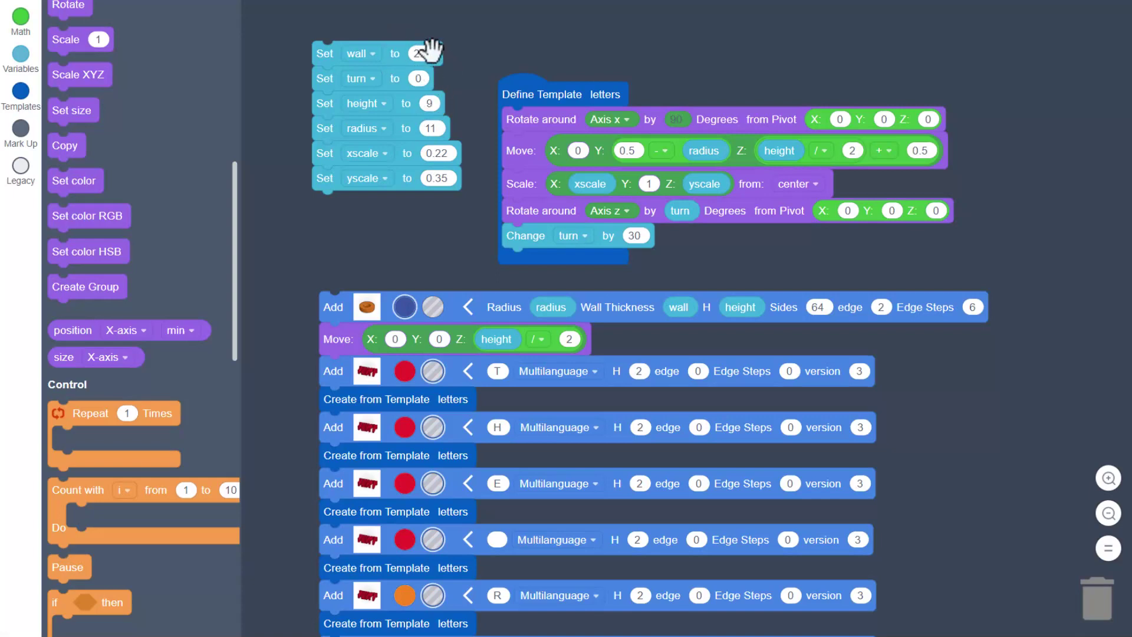
# - Change the radius from 11 to 13 and rerun the script to rebuild the wider ring
pyautogui.click(434, 128)
pyautogui.write('13')
pyautogui.press('Return')
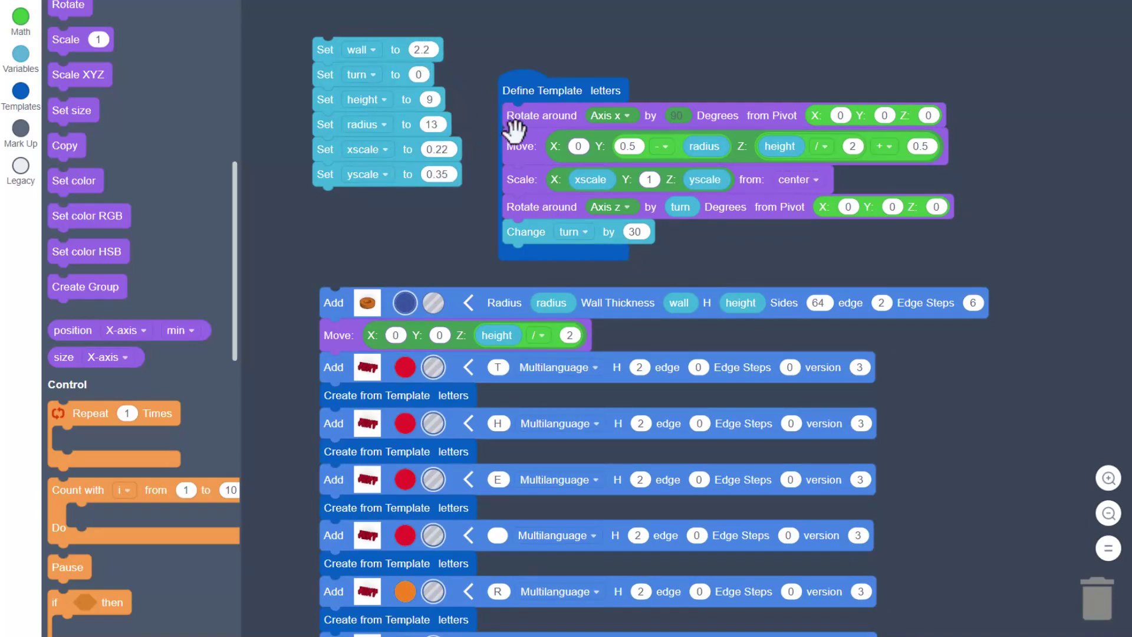
pyautogui.click(950, 302)
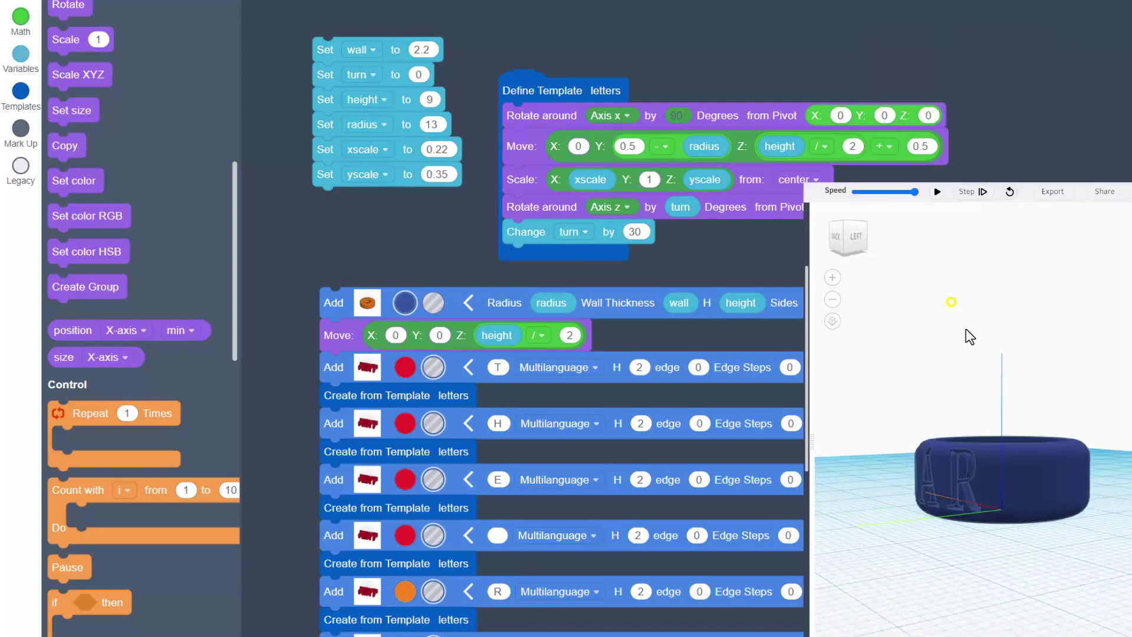
pyautogui.click(936, 192)
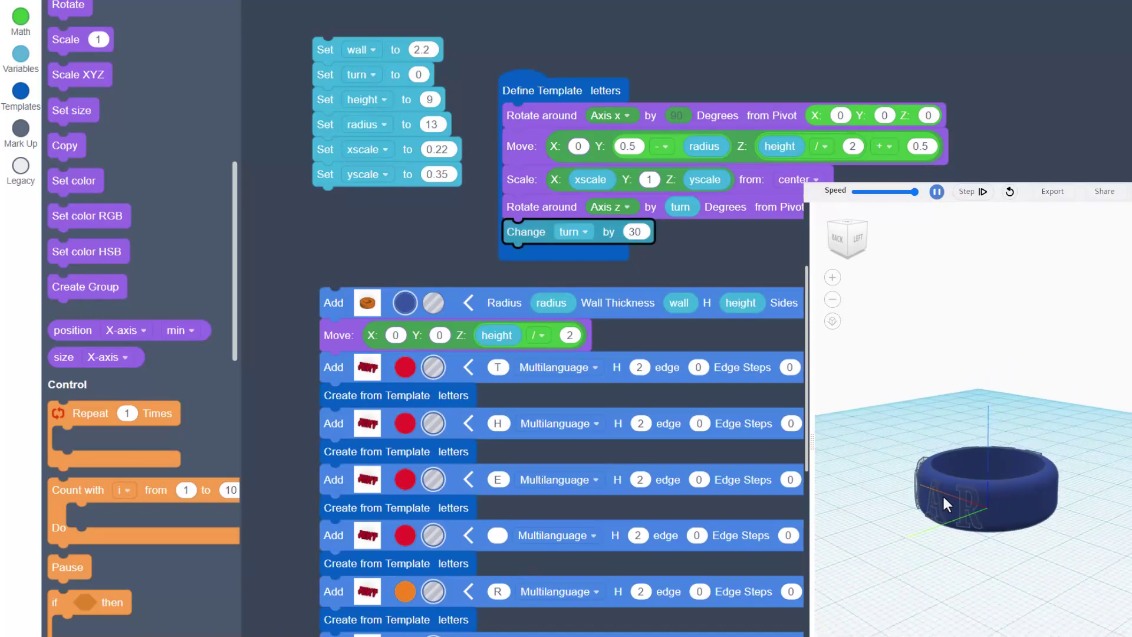
pyautogui.moveTo(952, 524); pyautogui.dragTo(1030, 497)
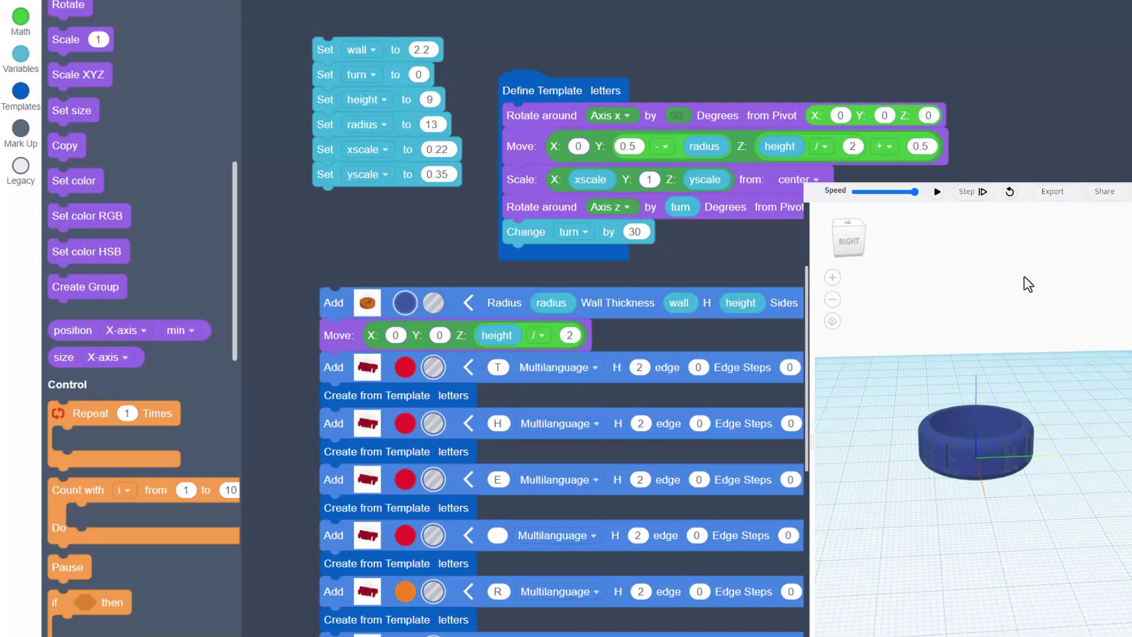
# - Export the ring as Ring mdh.stl into the 3dmodeling folder and return to the designs dashboard
pyautogui.click(1053, 192)
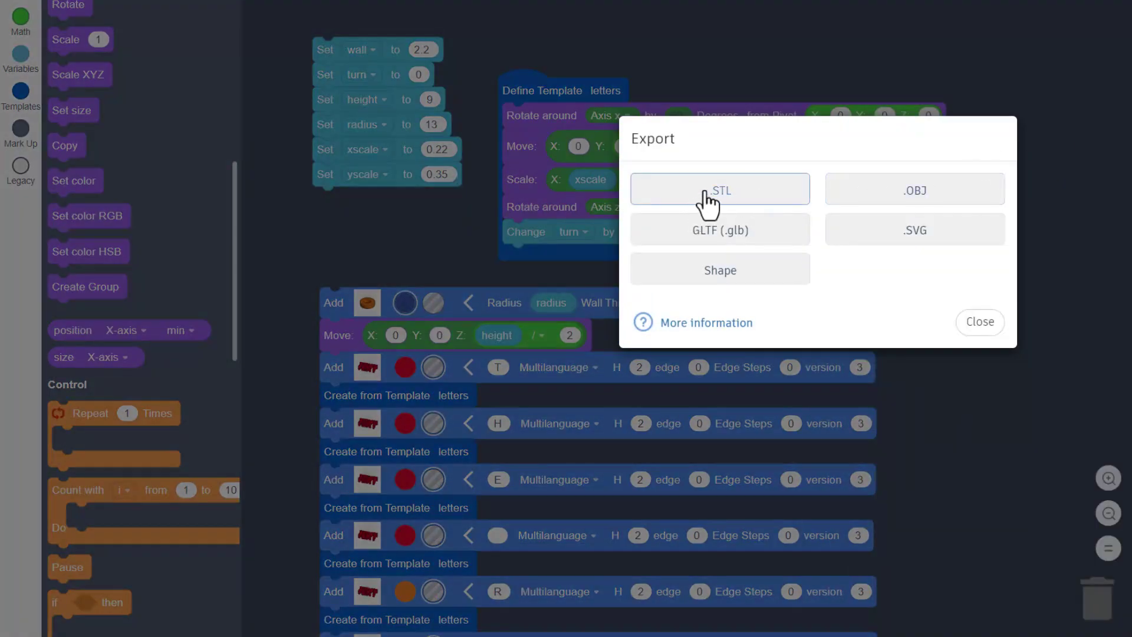
pyautogui.click(705, 190)
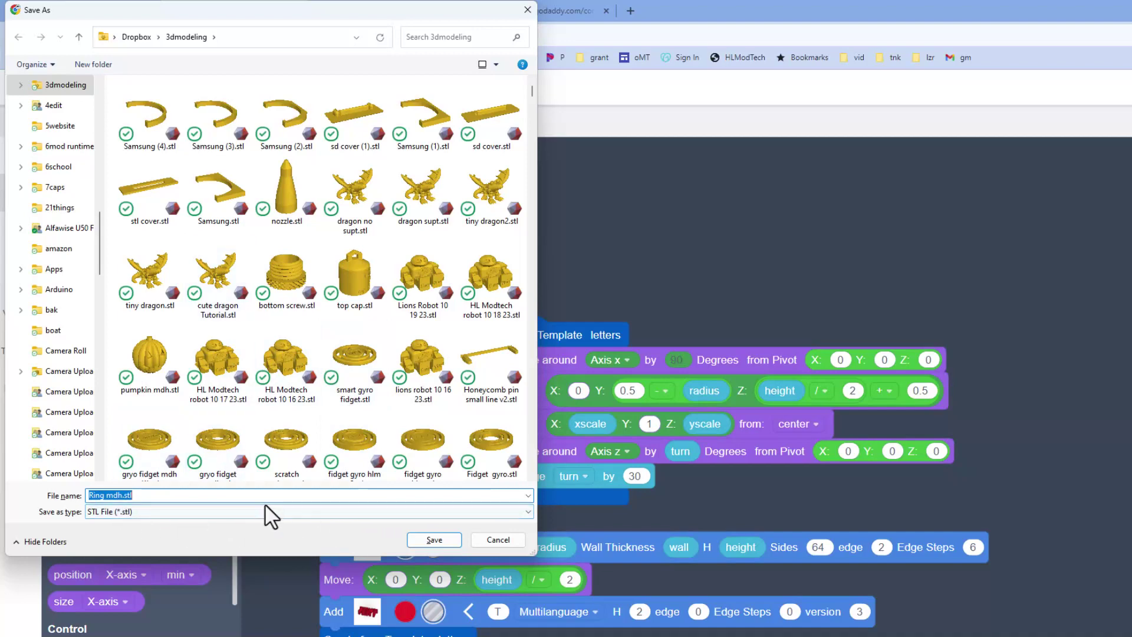
pyautogui.click(415, 540)
pyautogui.click(965, 217)
pyautogui.click(18, 95)
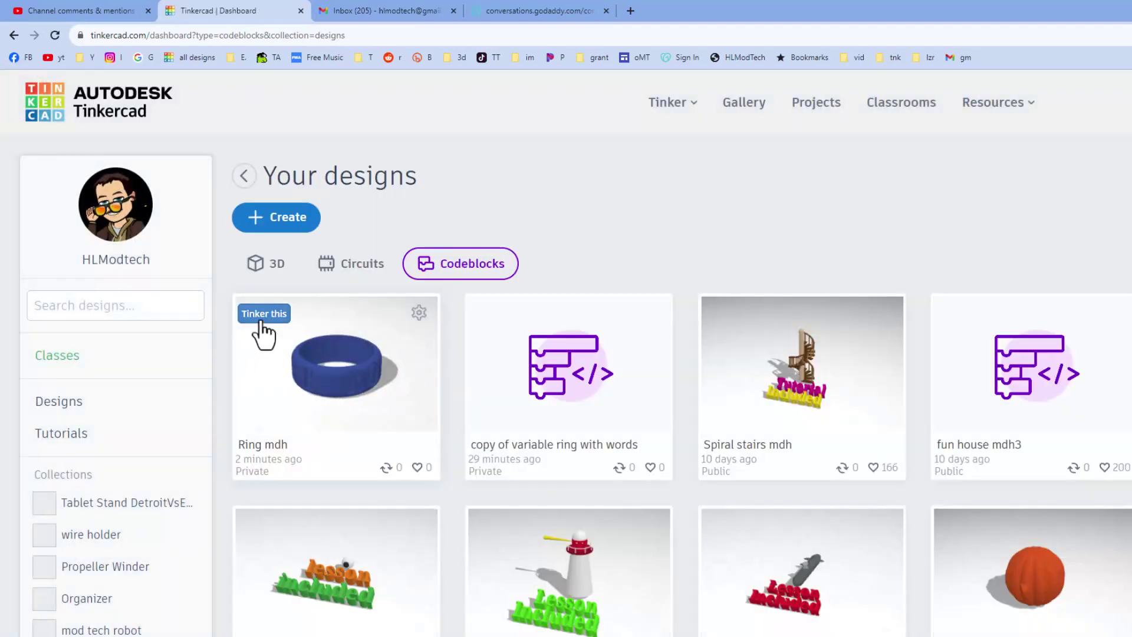
# - Open the Ring mdh design's properties and enlarge the description box to show all its text
pyautogui.click(419, 313)
pyautogui.click(356, 334)
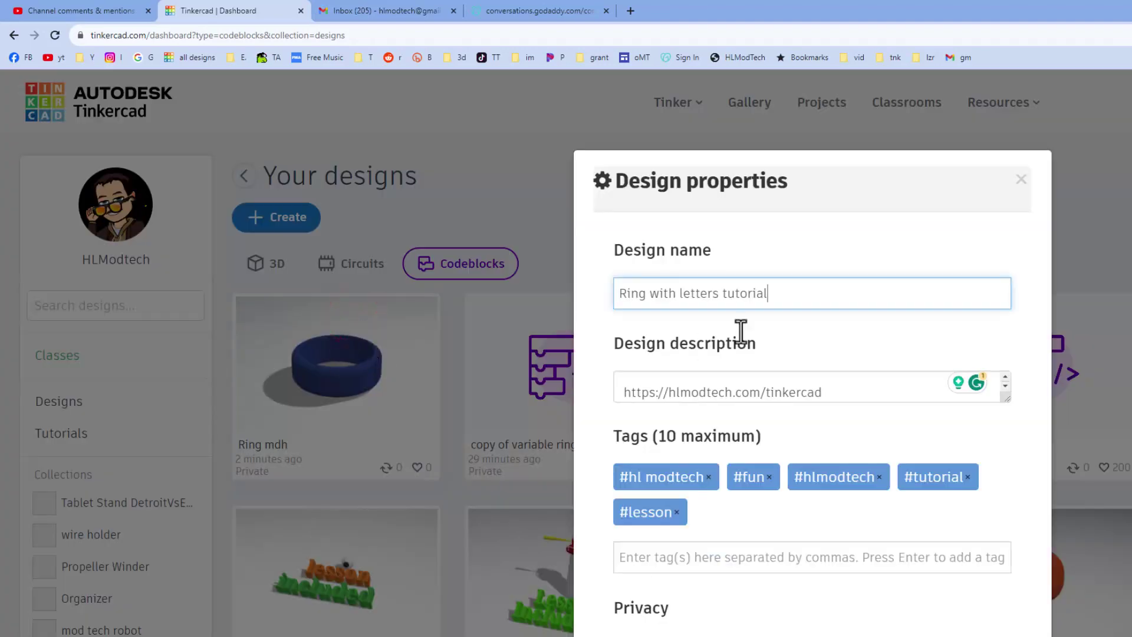
pyautogui.moveTo(1006, 398); pyautogui.dragTo(1003, 593)
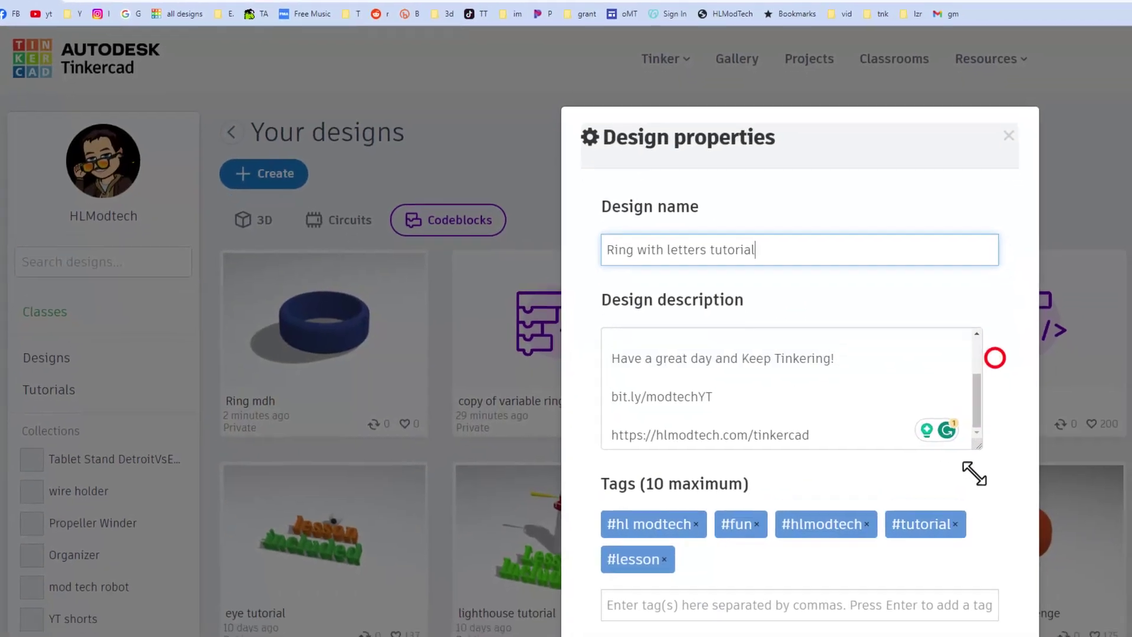
pyautogui.moveTo(964, 458); pyautogui.dragTo(963, 462)
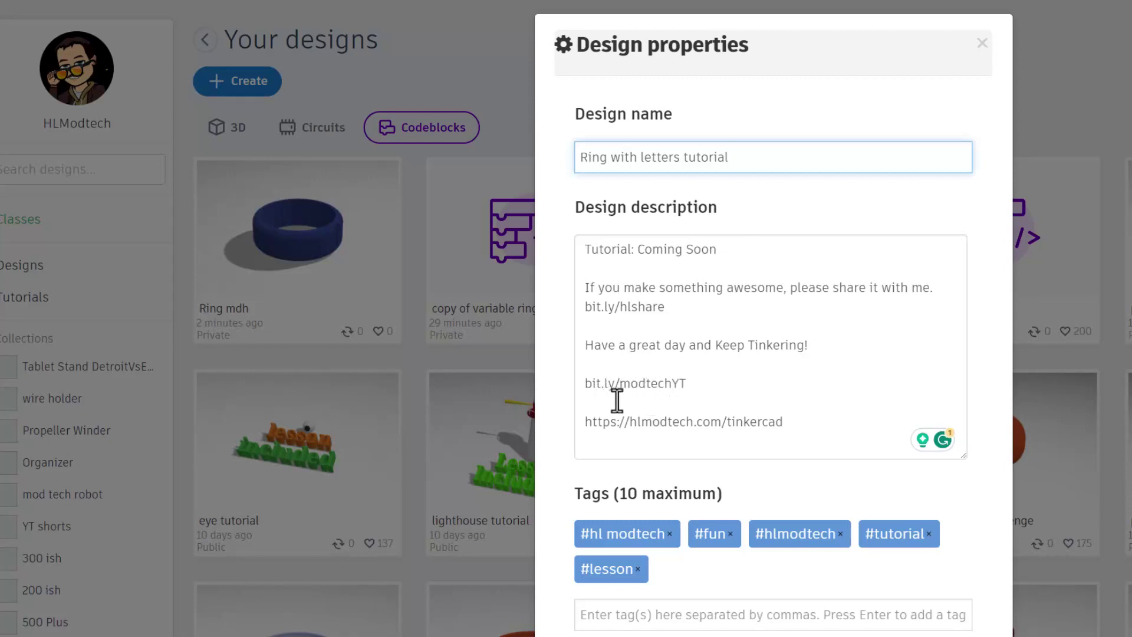
# - Add the tags ring and ring with letters, removing the extra hlmt23 tag
pyautogui.scroll(-5, 678, 407)
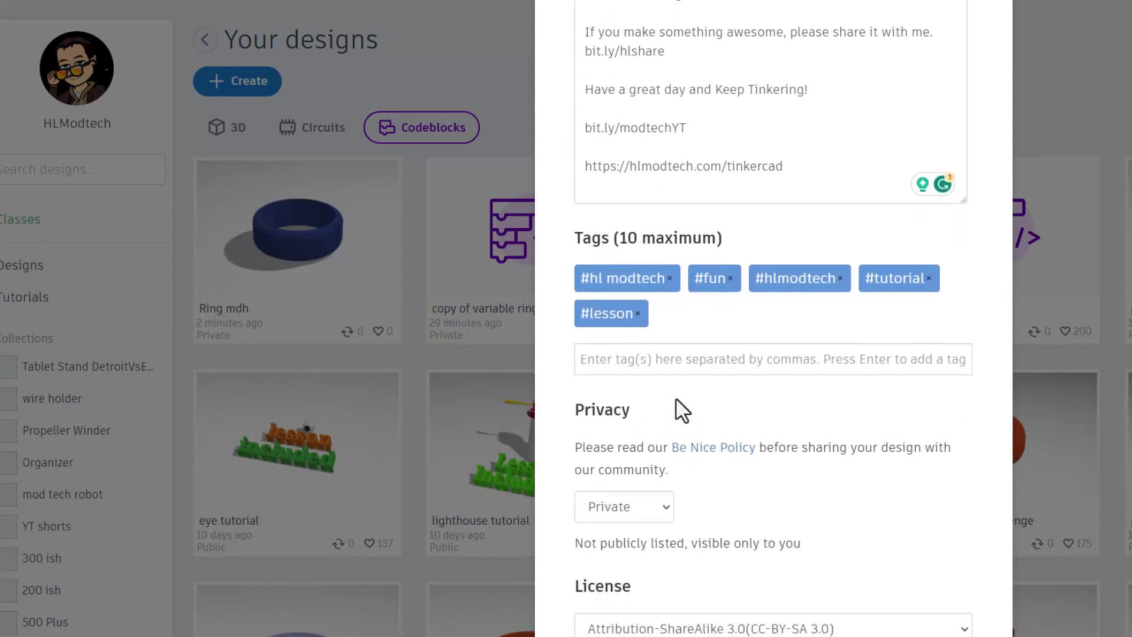
pyautogui.click(657, 368)
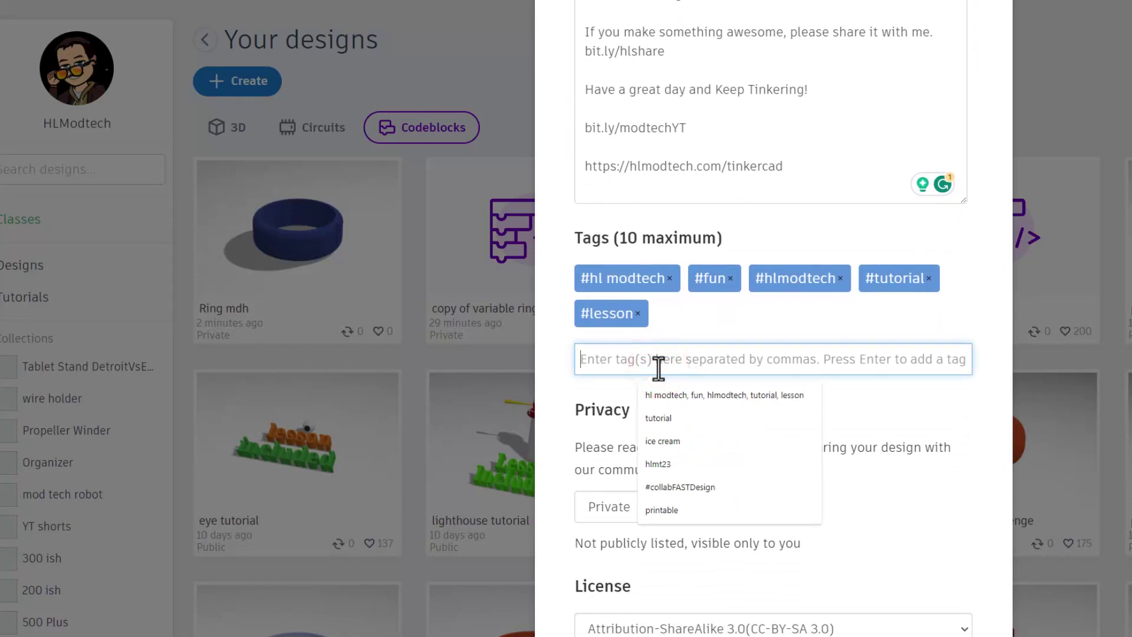
pyautogui.write('ring, ring with letters')
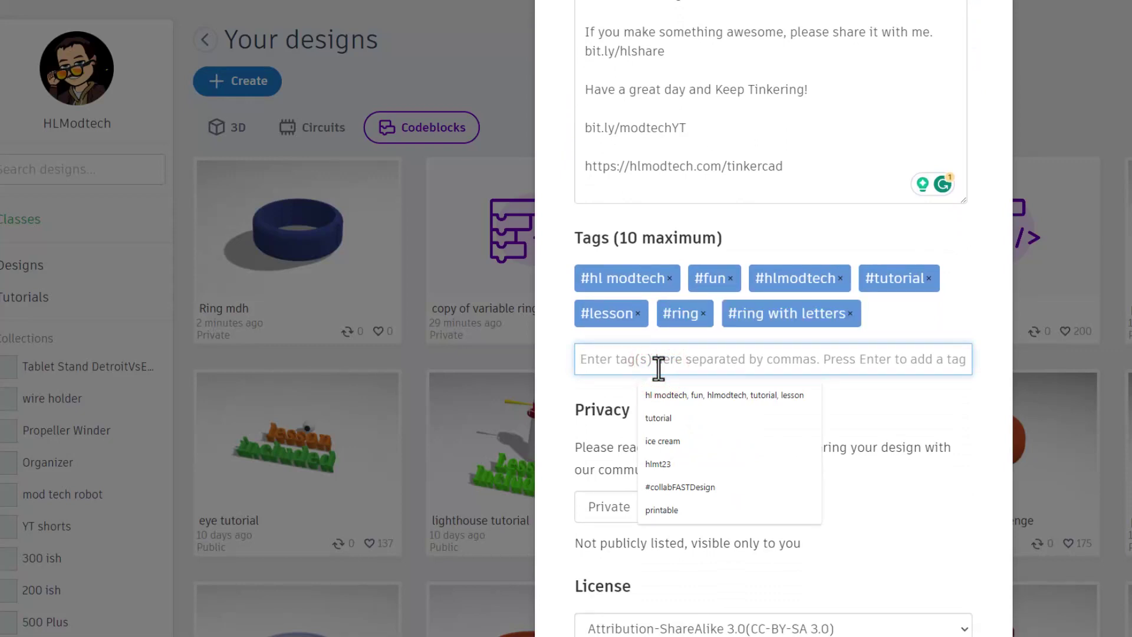
pyautogui.write('hlmt23')
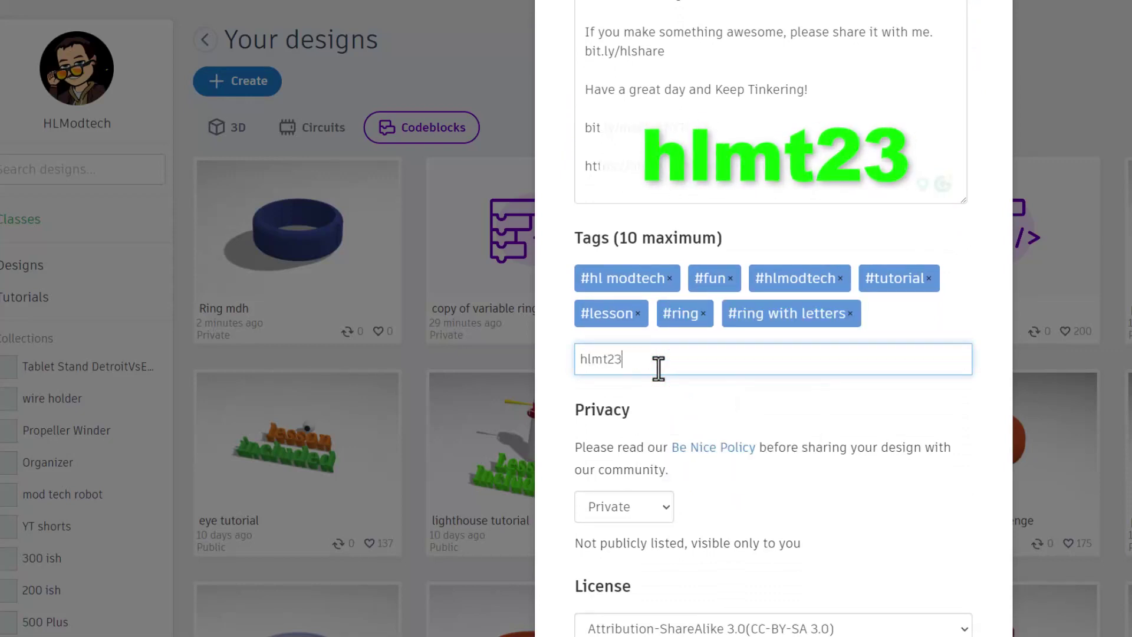
pyautogui.press('Return')
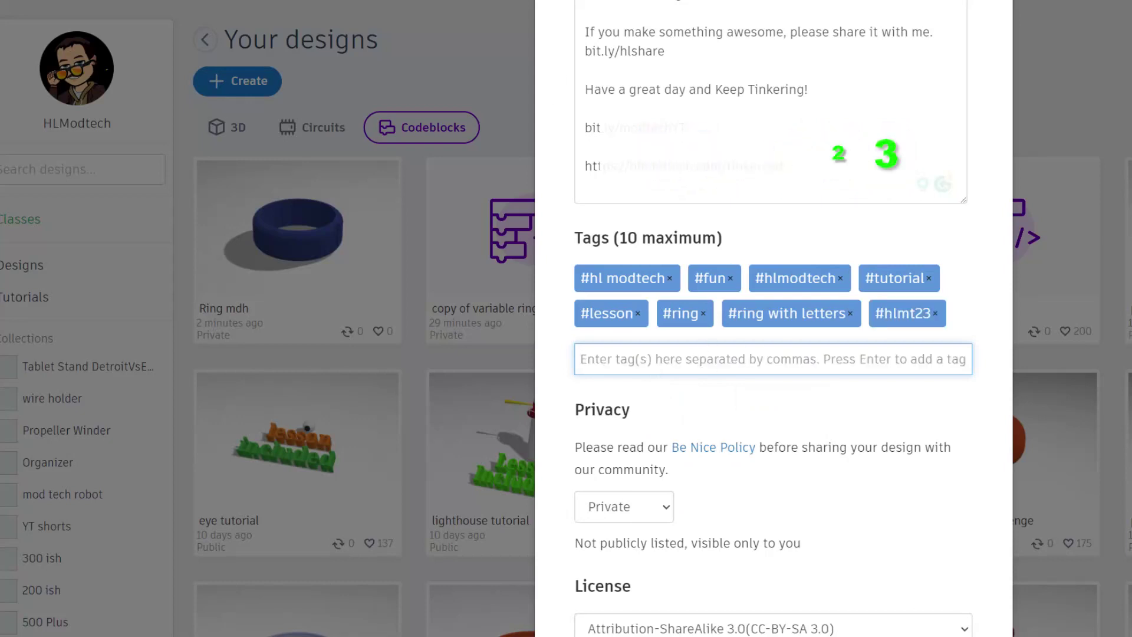
pyautogui.click(936, 314)
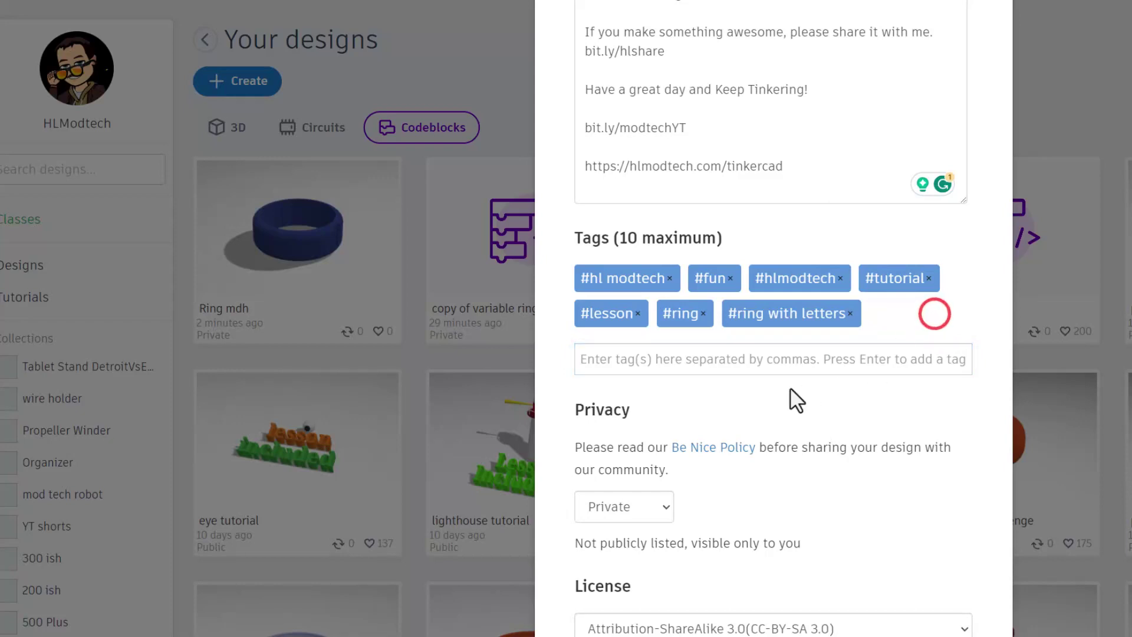
# - Set privacy to Public and the licence to Attribution-NoDerivs 3.0
pyautogui.click(621, 503)
pyautogui.click(606, 568)
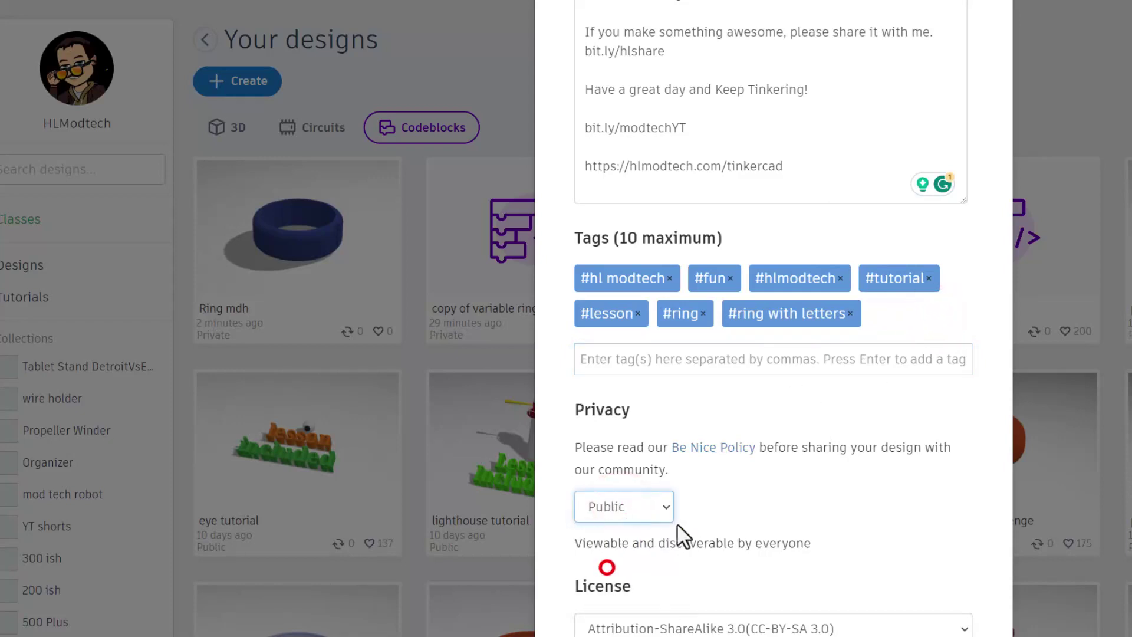
pyautogui.click(732, 487)
pyautogui.scroll(-1, 767, 493)
pyautogui.scroll(-1, 774, 494)
pyautogui.click(731, 499)
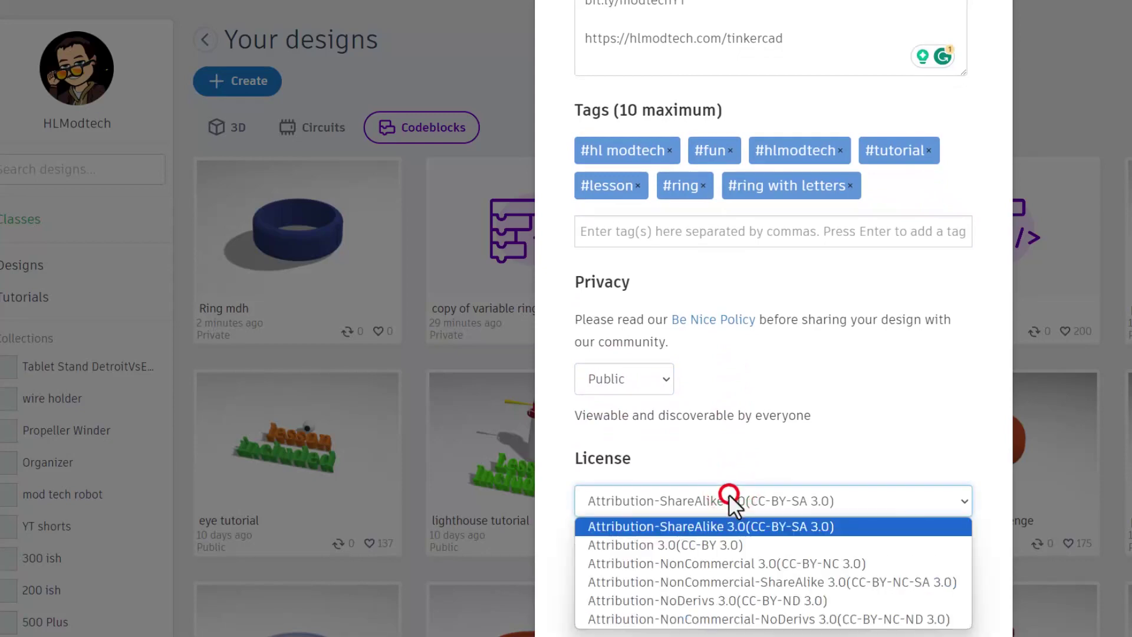
pyautogui.click(693, 601)
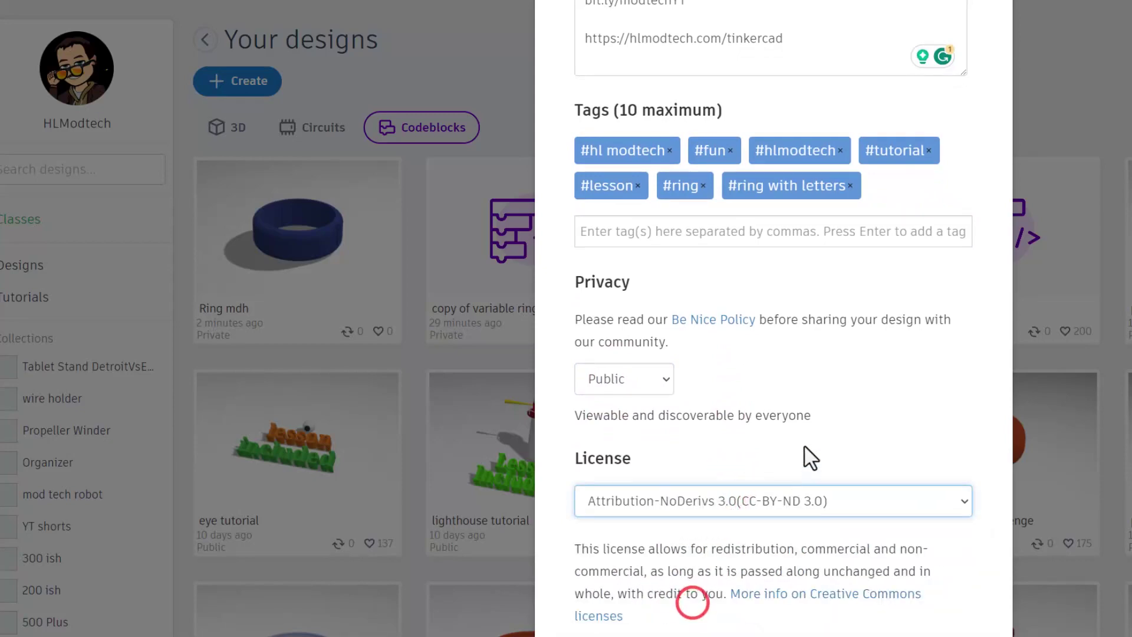
pyautogui.scroll(3, 808, 455)
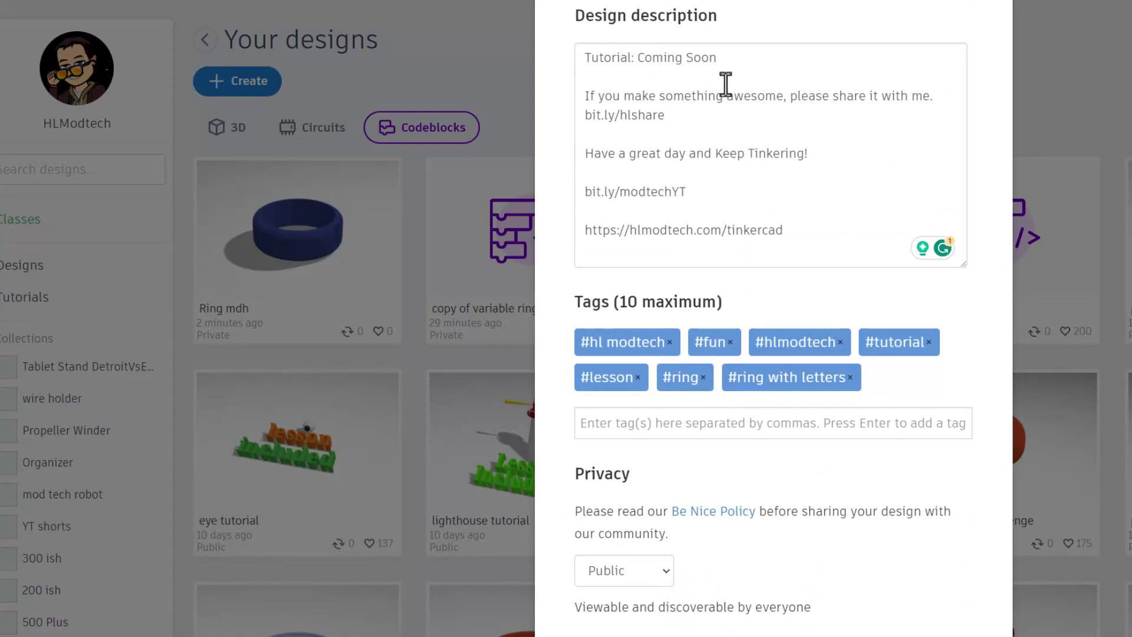
pyautogui.scroll(-5, 902, 495)
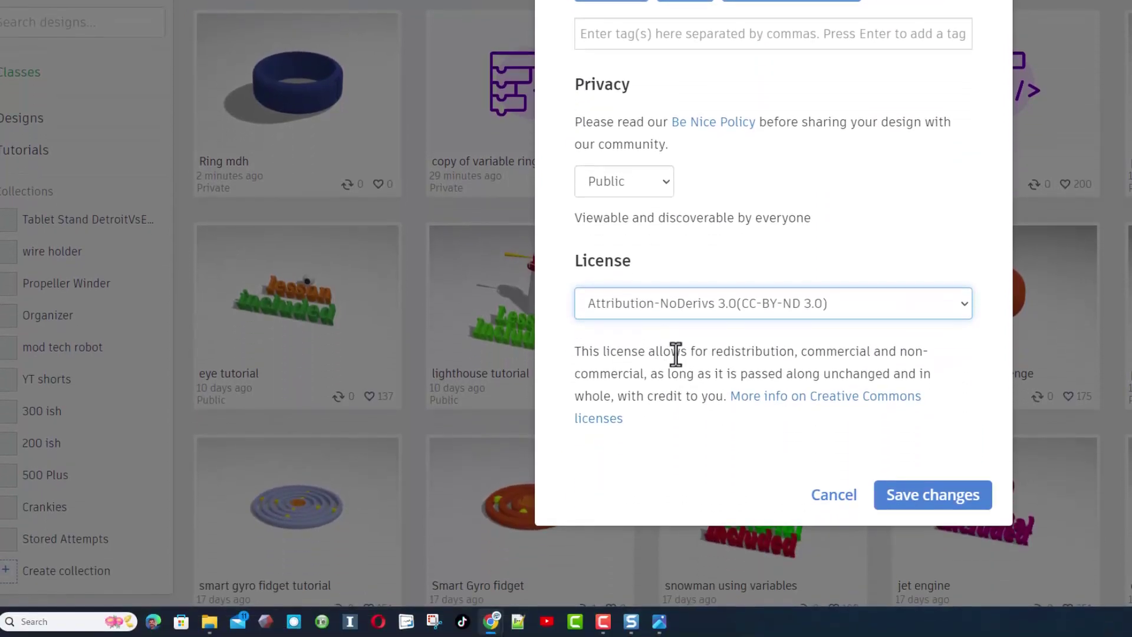
# - Save the property changes and duplicate the Ring with letters tutorial design
pyautogui.click(897, 498)
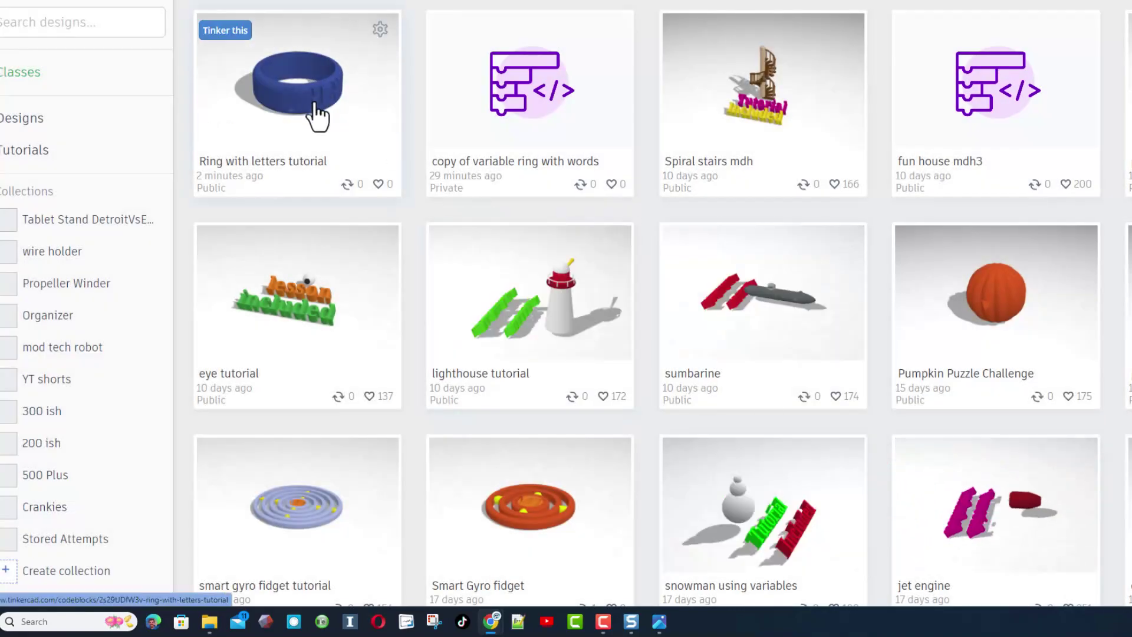
pyautogui.click(380, 30)
pyautogui.click(322, 69)
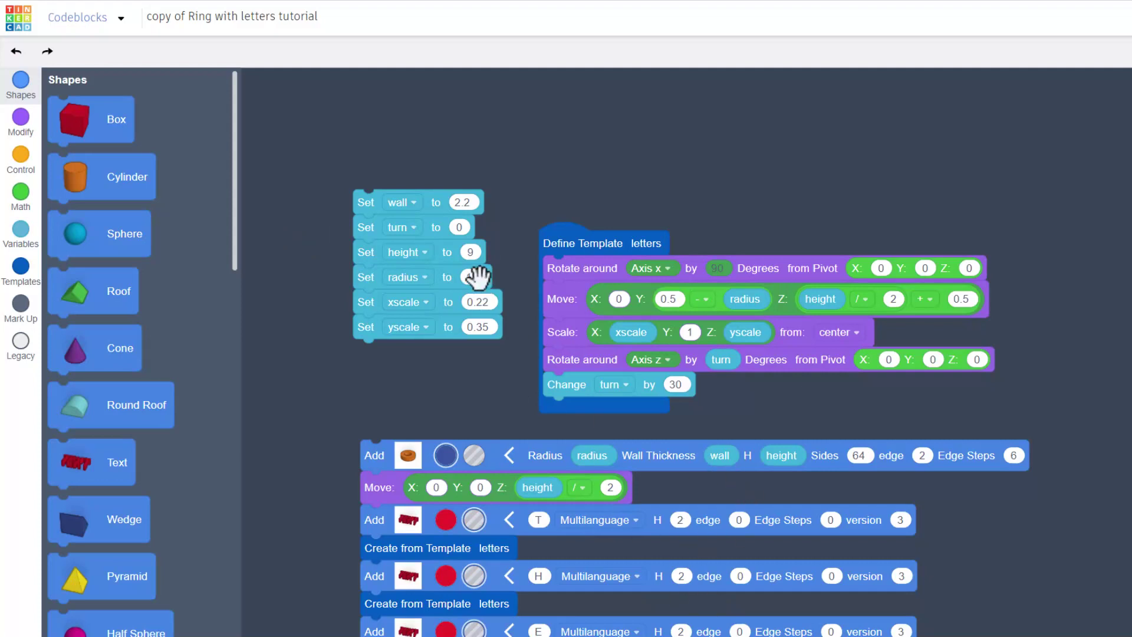
# - Change the copied ring's first three letters to H, L and M
pyautogui.scroll(-1, 285, 385)
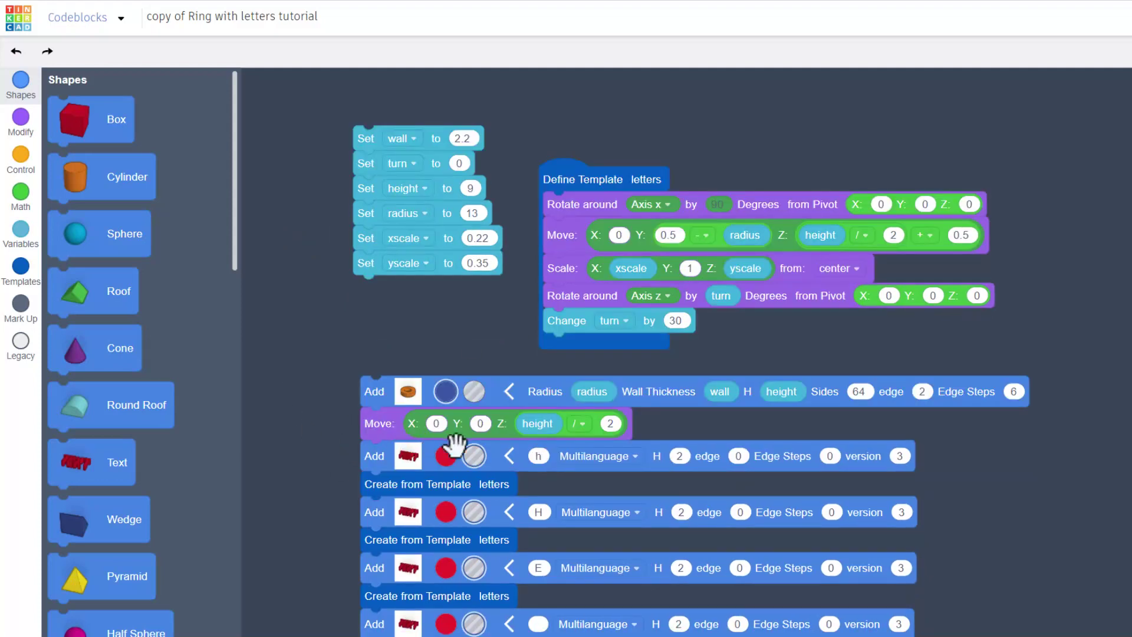
pyautogui.click(538, 456)
pyautogui.write('H')
pyautogui.click(538, 511)
pyautogui.write('L')
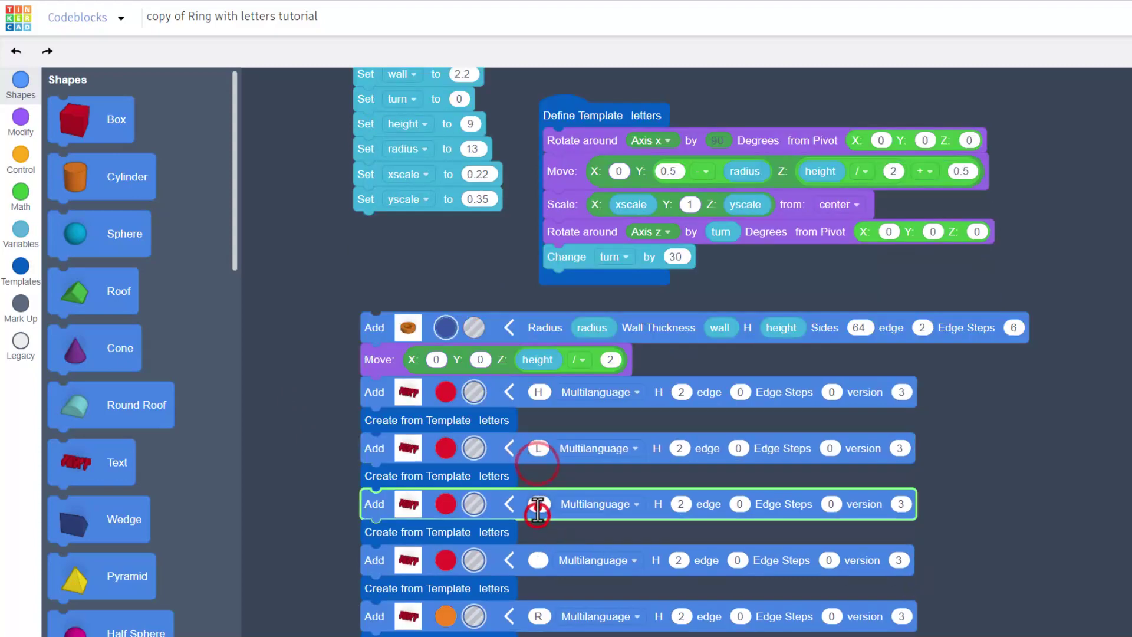
pyautogui.click(538, 568)
pyautogui.write('M')
# - Set the remaining letters to o, o, T, e and raise the program's run speed
pyautogui.scroll(-1, 533, 560)
pyautogui.click(539, 560)
pyautogui.press('capslock')
pyautogui.write('o')
pyautogui.click(538, 512)
pyautogui.write('o')
pyautogui.click(538, 567)
pyautogui.write('T')
pyautogui.scroll(-2, 538, 560)
pyautogui.click(538, 496)
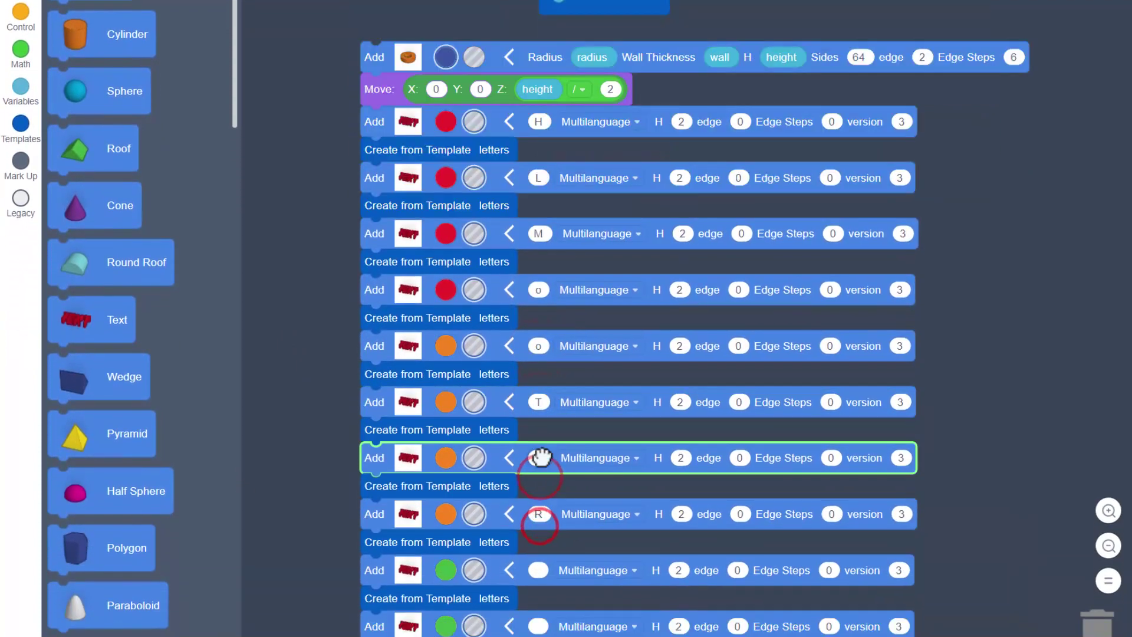
pyautogui.write('e')
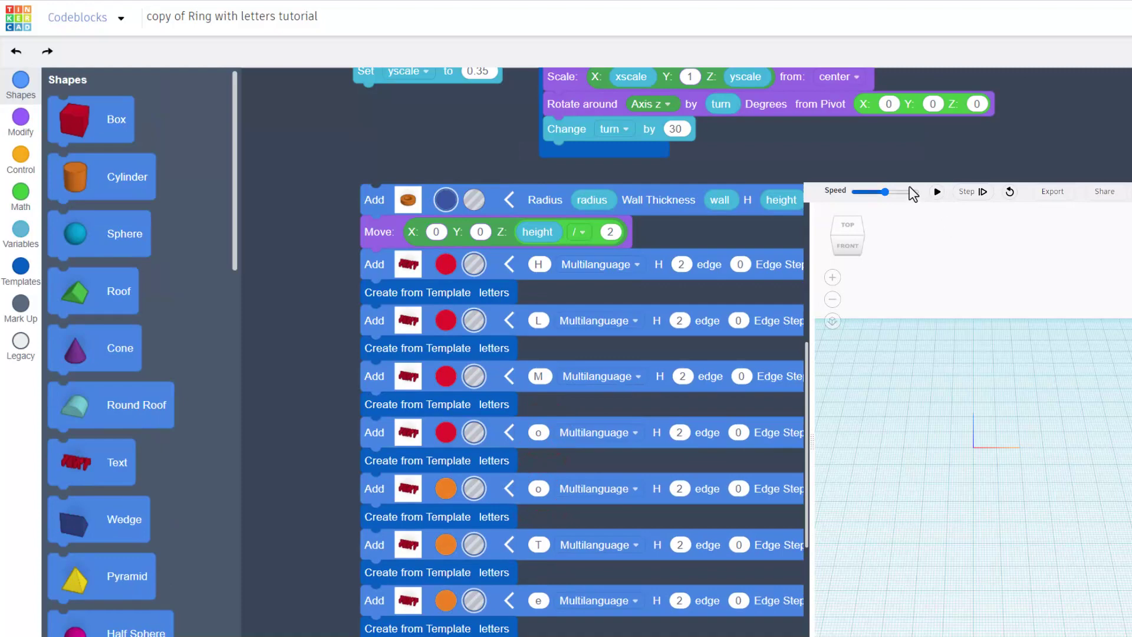
pyautogui.click(915, 192)
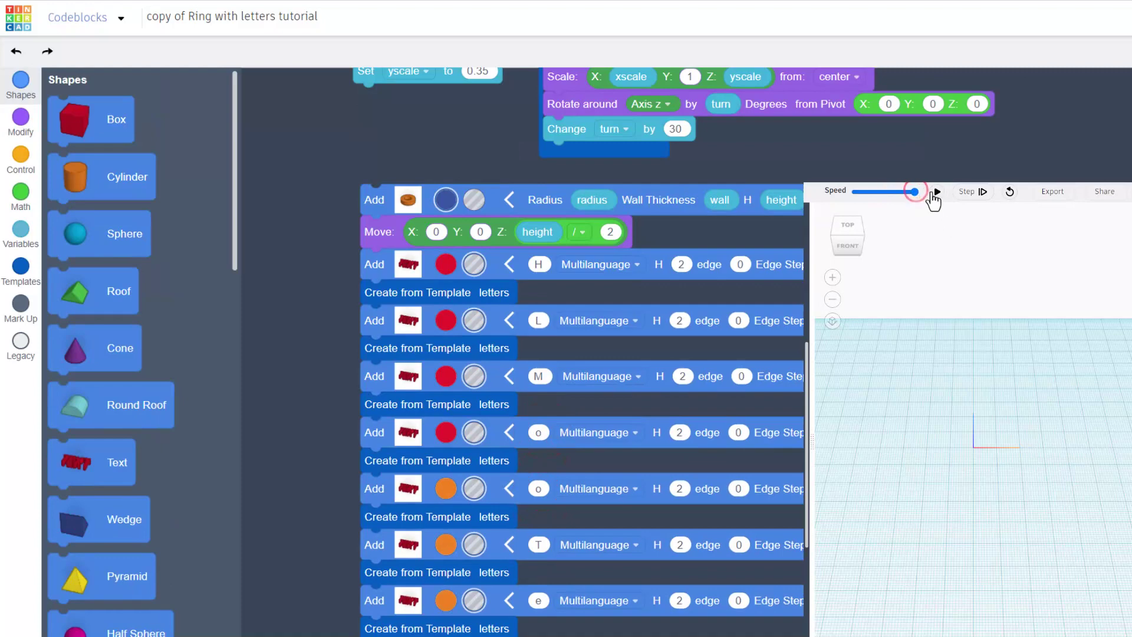
pyautogui.click(445, 200)
# - Make the ring tube yellow and build the lettered ring
pyautogui.click(335, 324)
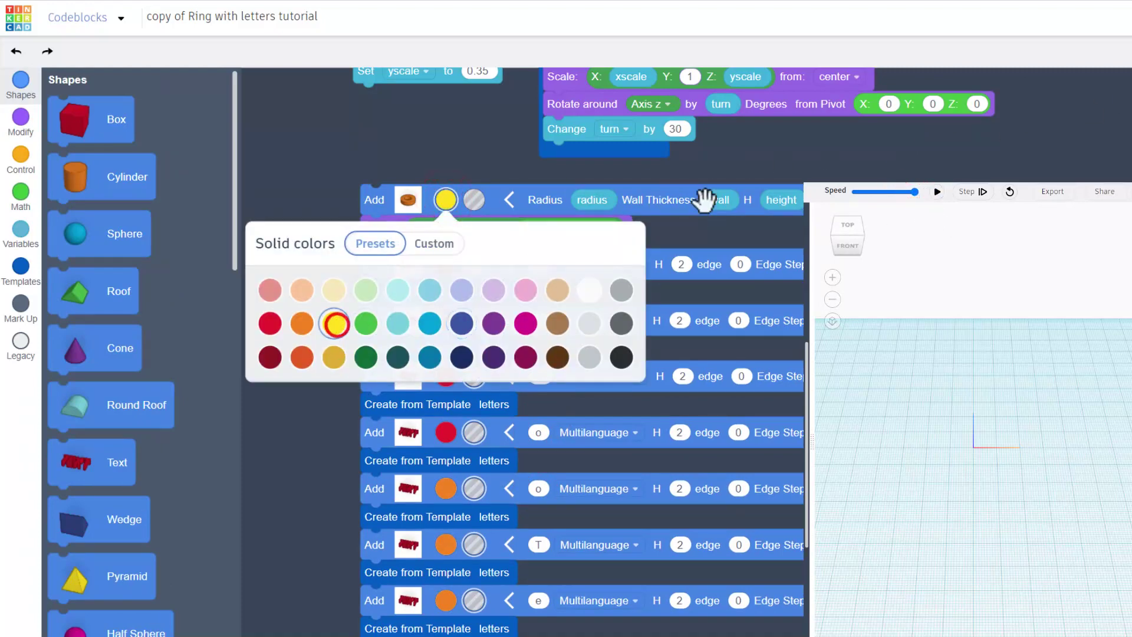
pyautogui.click(914, 221)
pyautogui.click(939, 194)
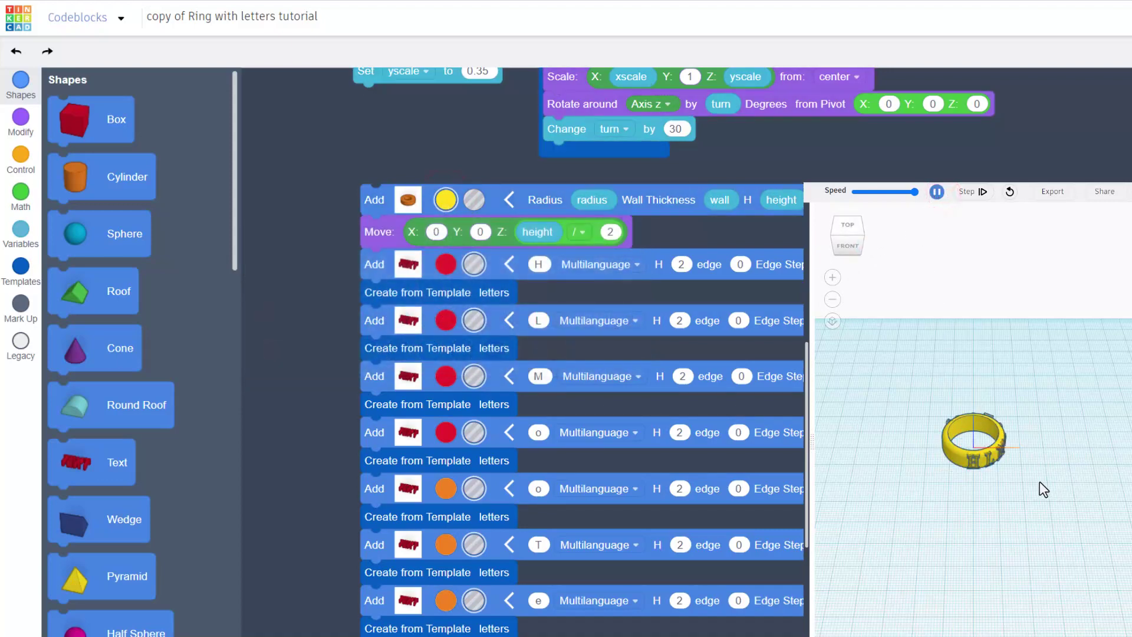
pyautogui.moveTo(1003, 476); pyautogui.dragTo(825, 524)
# - Change the fifth letter from o to d, then reset and rebuild the ring
pyautogui.click(536, 488)
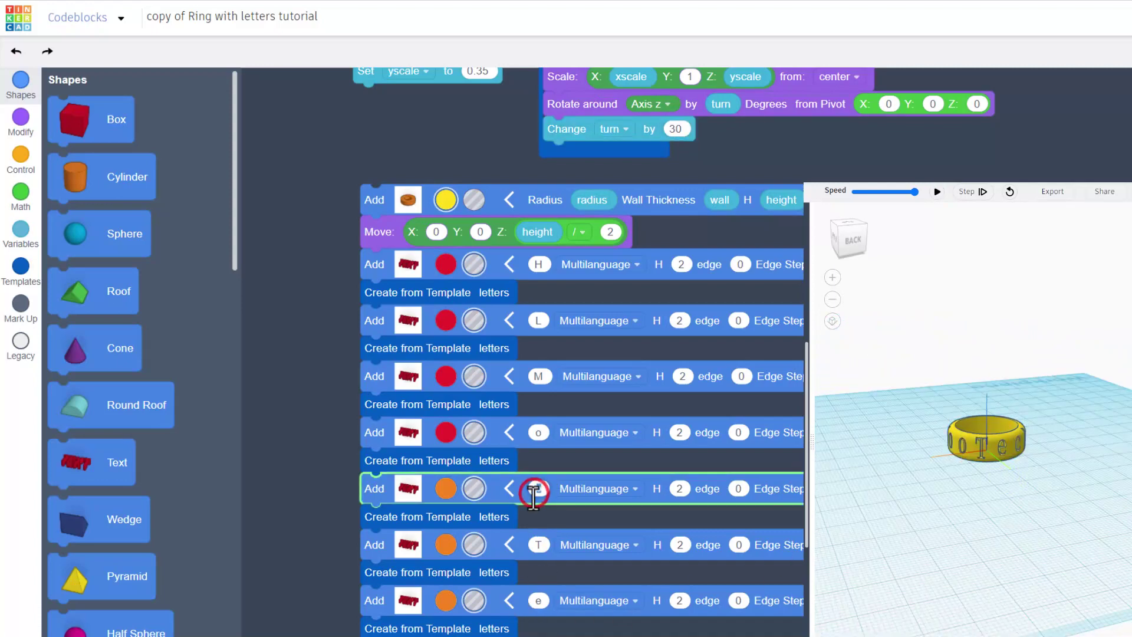
pyautogui.write('d')
pyautogui.press('Return')
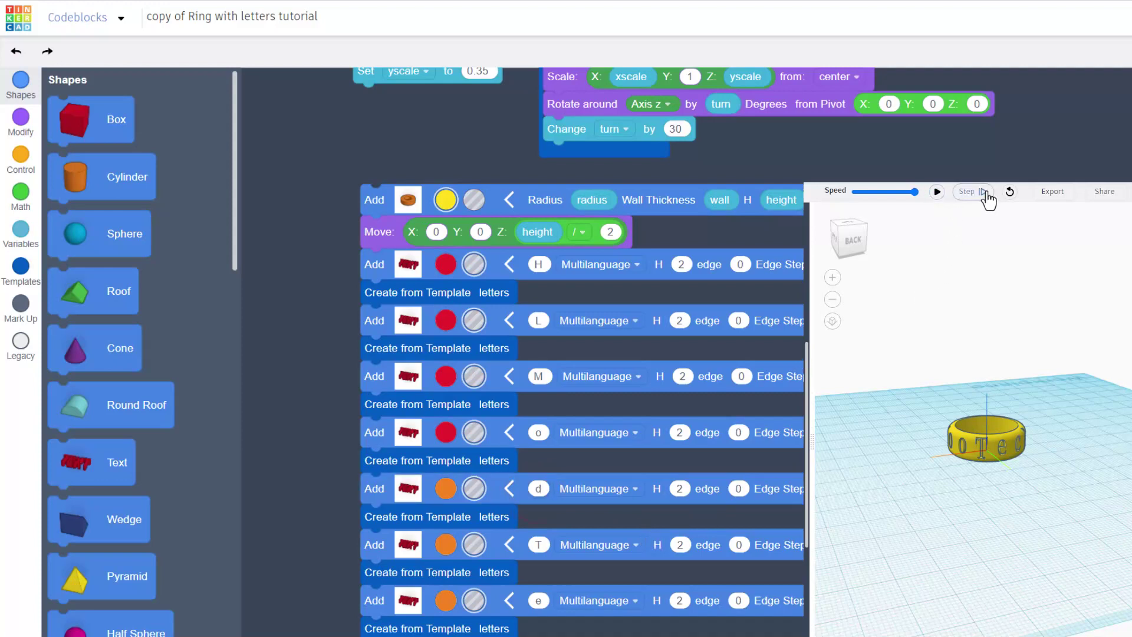
pyautogui.click(1009, 194)
pyautogui.click(937, 192)
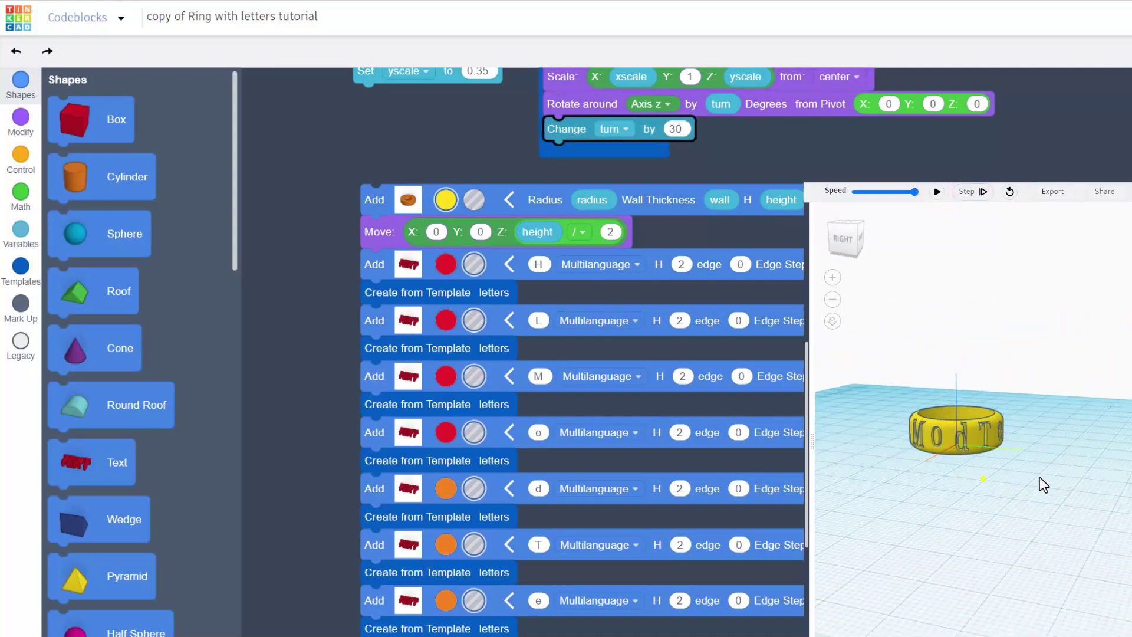
pyautogui.click(662, 271)
# - Switch the letter H's font from Multilanguage to Sans and rebuild the ring
pyautogui.click(601, 264)
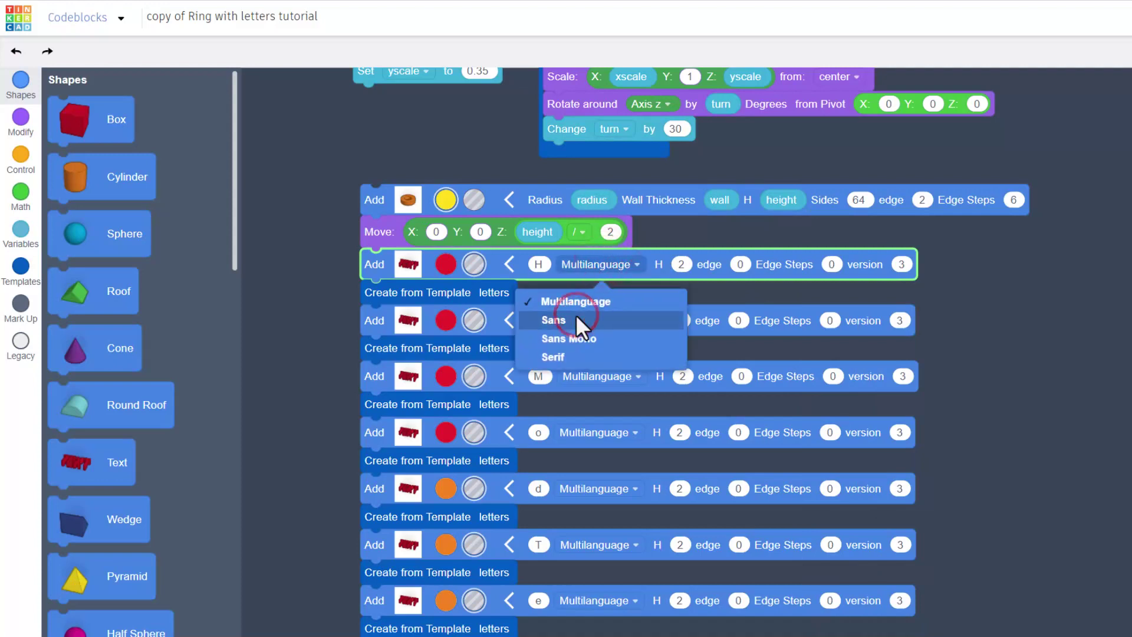
pyautogui.click(577, 319)
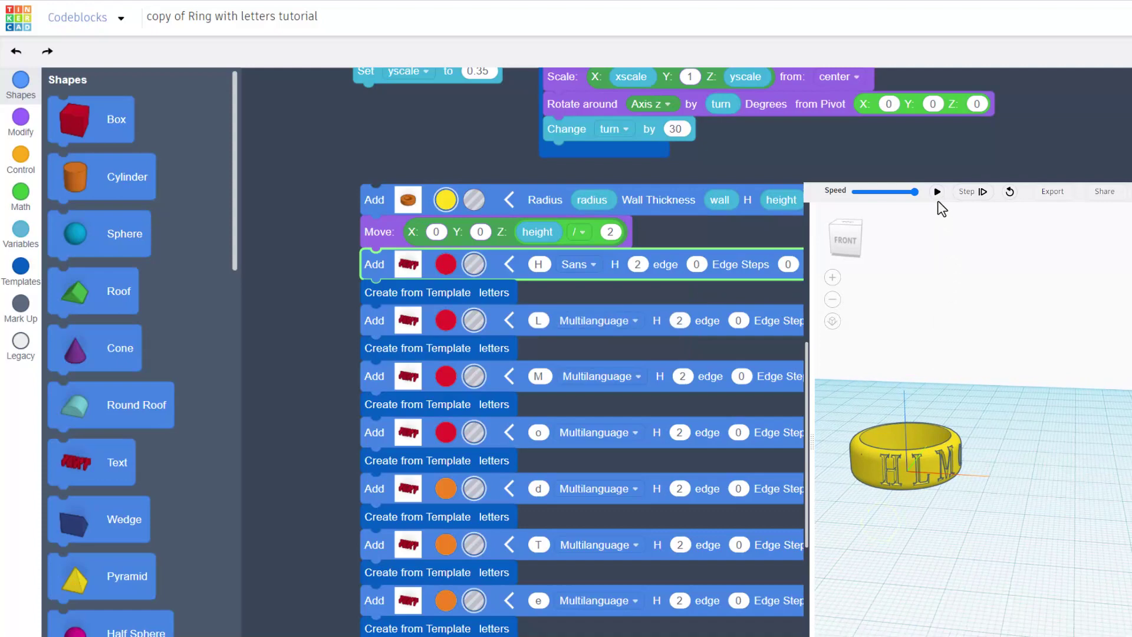
pyautogui.click(938, 197)
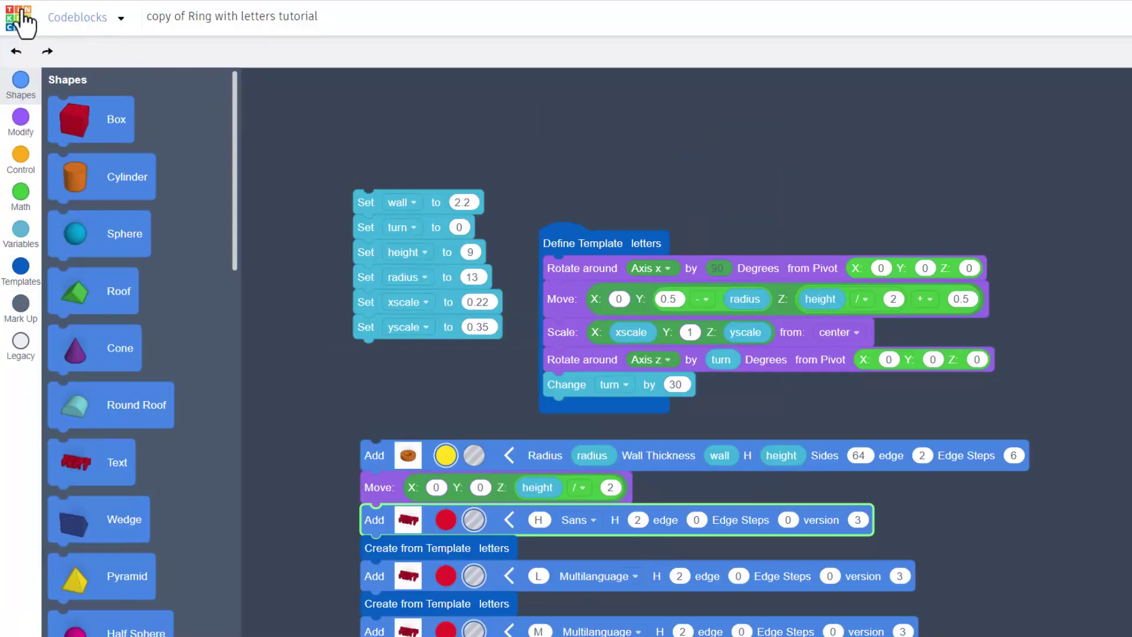
# - Go to the community gallery and preview the Customizable Print in Place Robot design
pyautogui.click(10, 23)
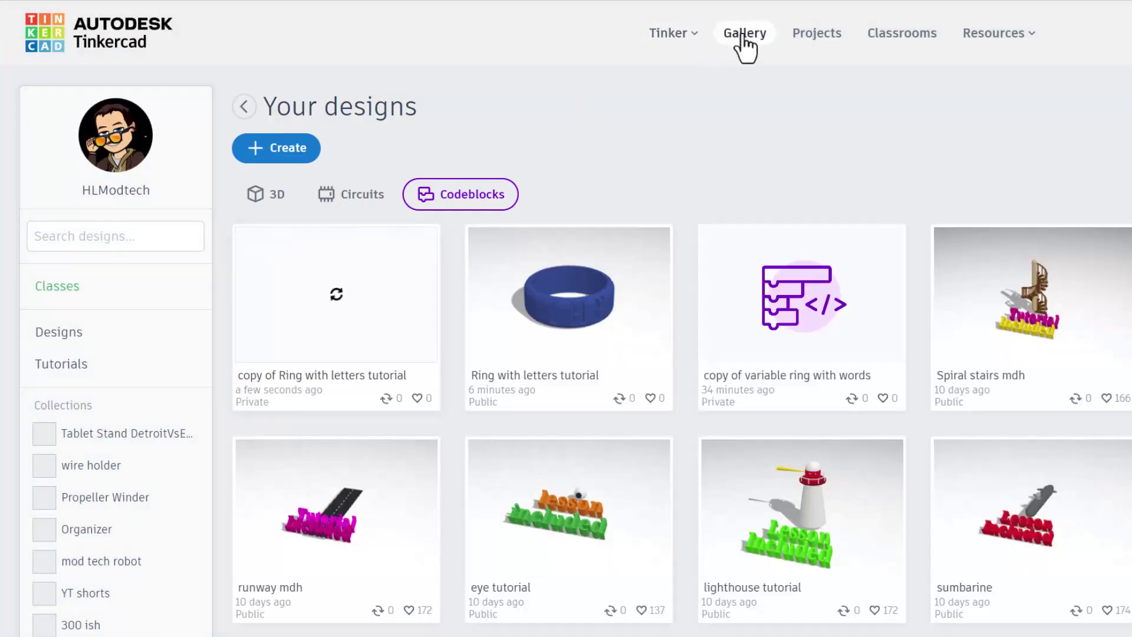
pyautogui.click(744, 34)
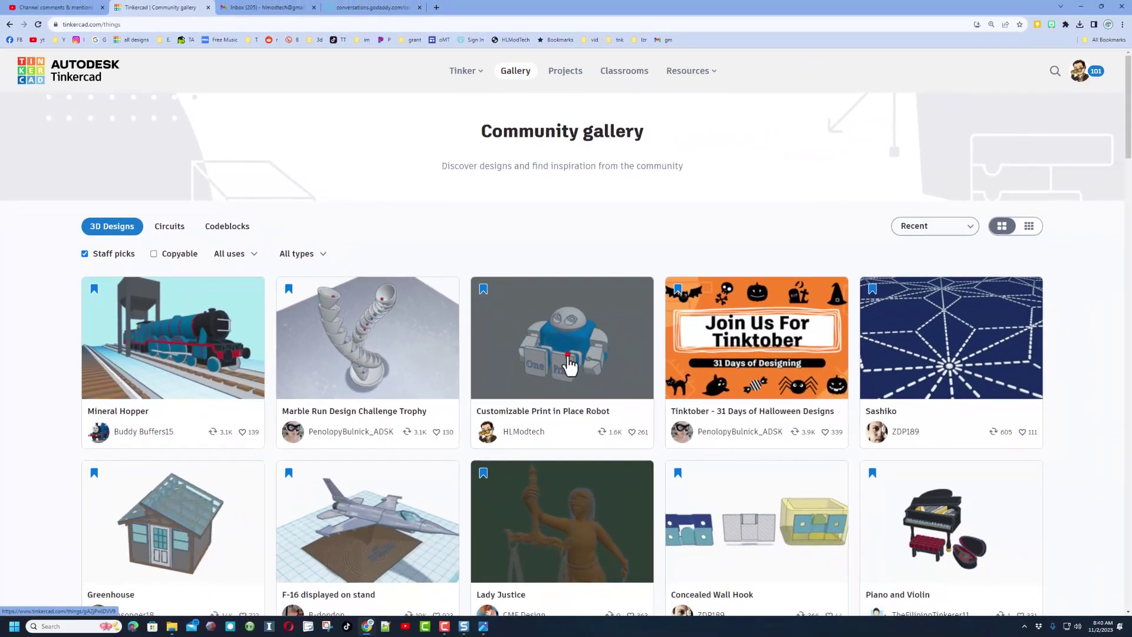
pyautogui.click(569, 365)
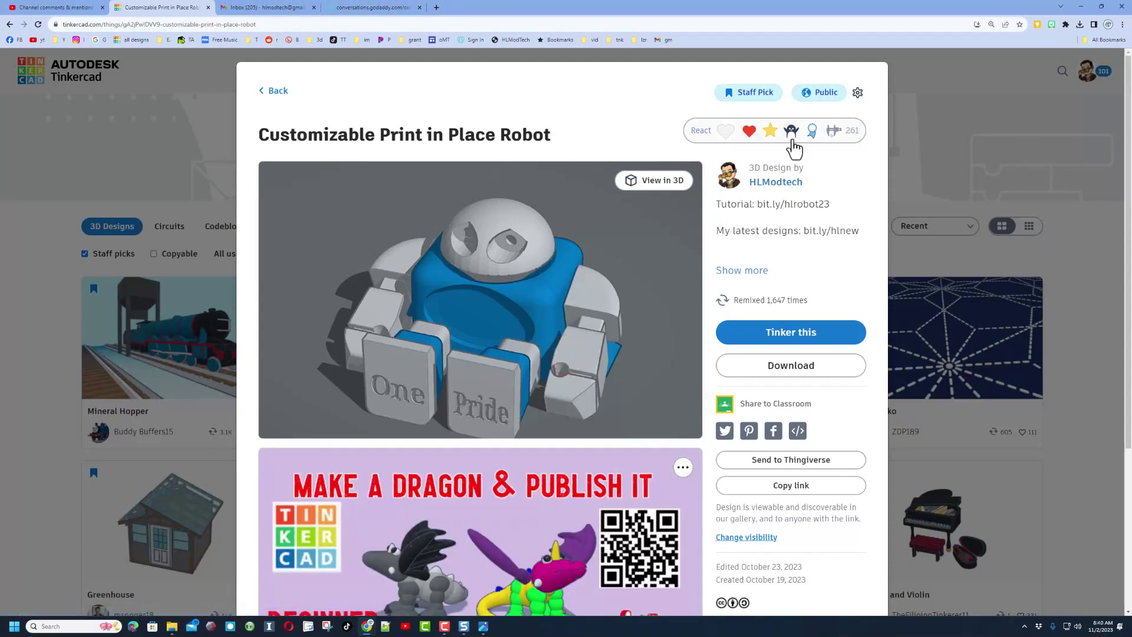
pyautogui.click(792, 132)
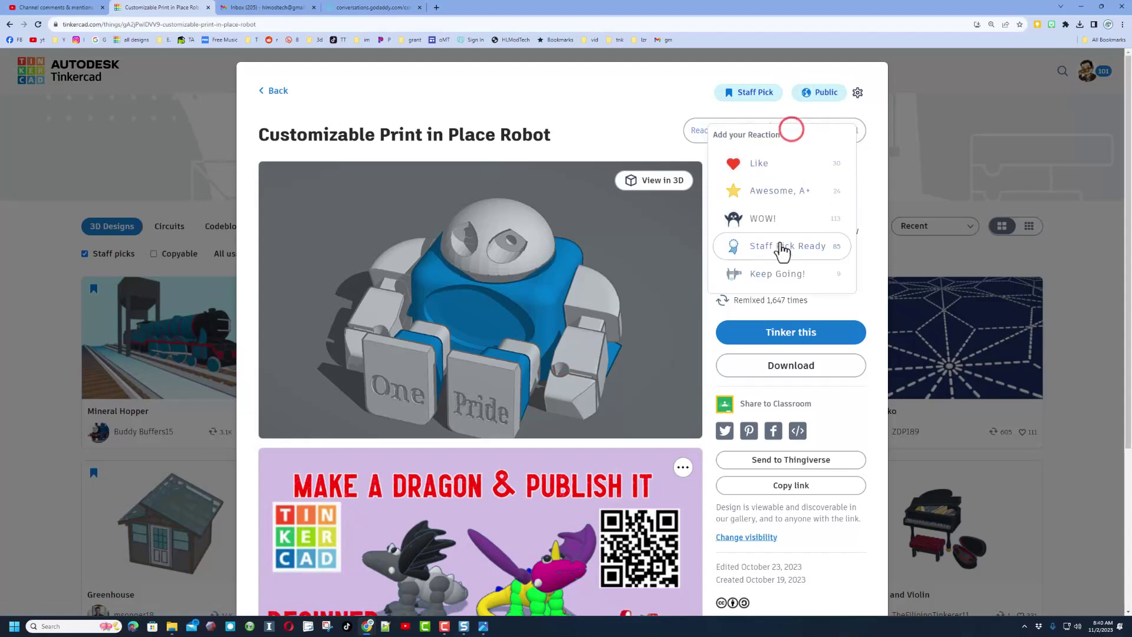
pyautogui.click(898, 183)
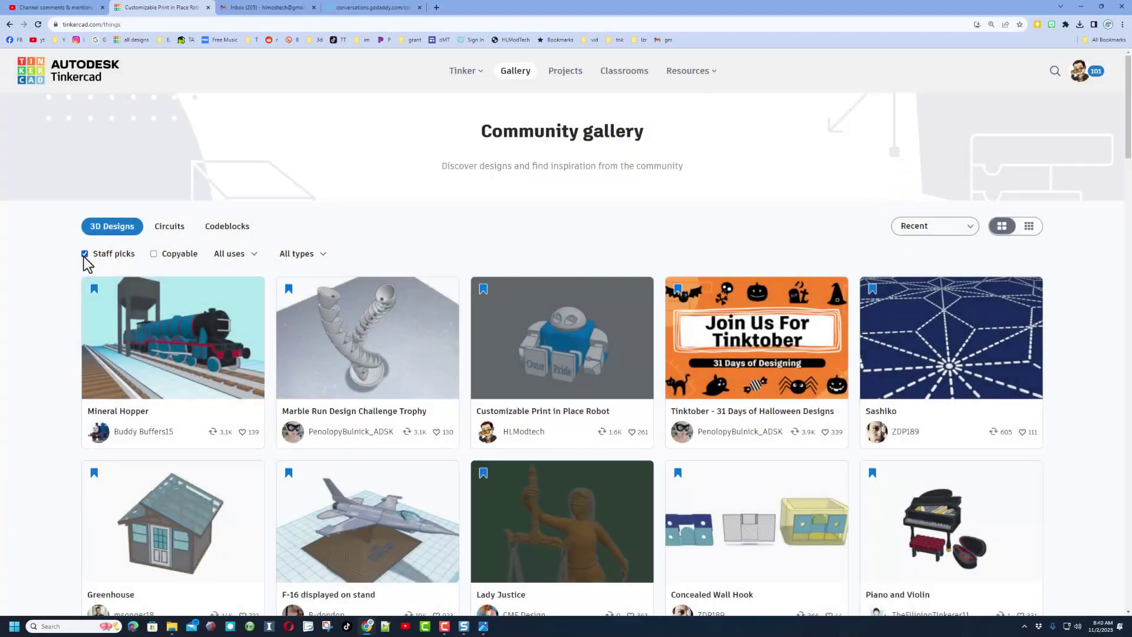
# - Show all designs in a small grid and give a name-plate design an Awesome, A+ reaction
pyautogui.click(84, 255)
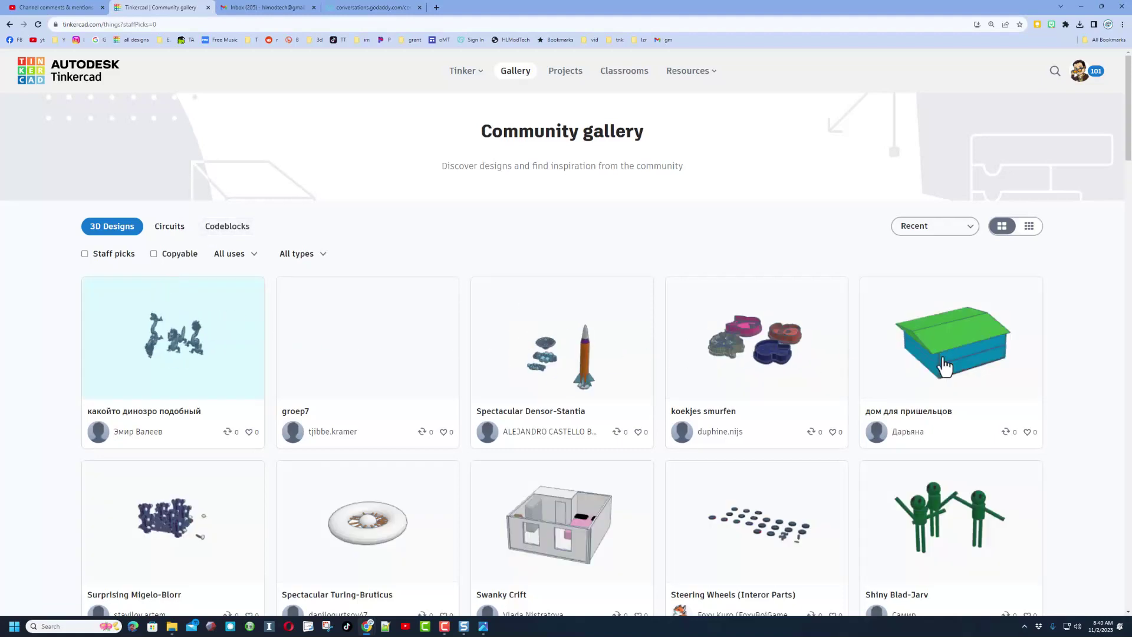
pyautogui.click(1030, 229)
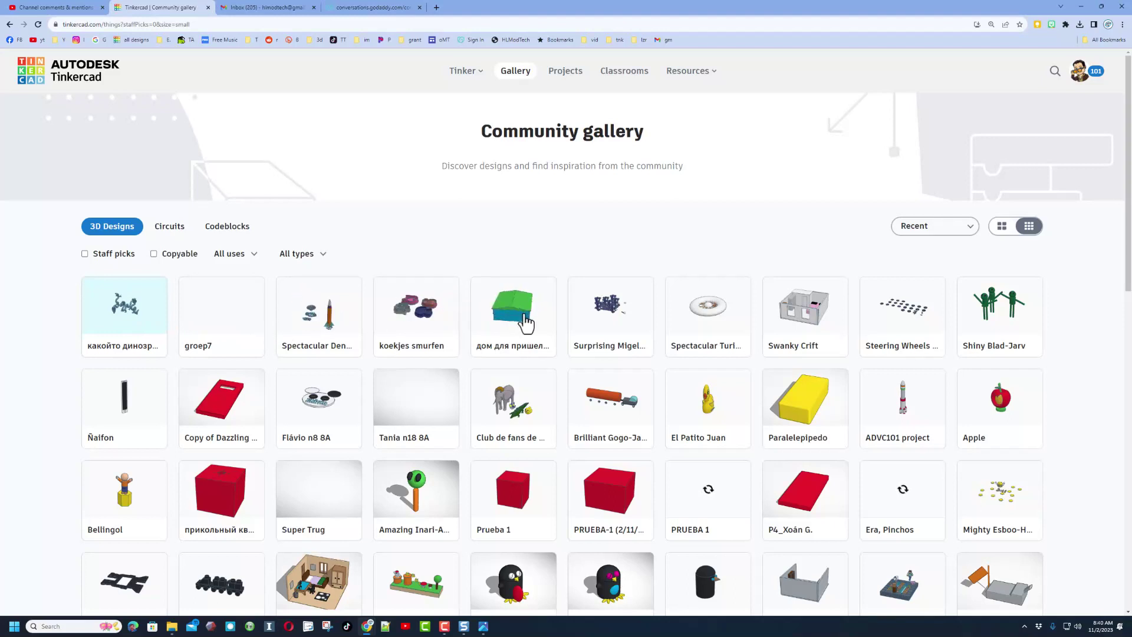
pyautogui.click(323, 406)
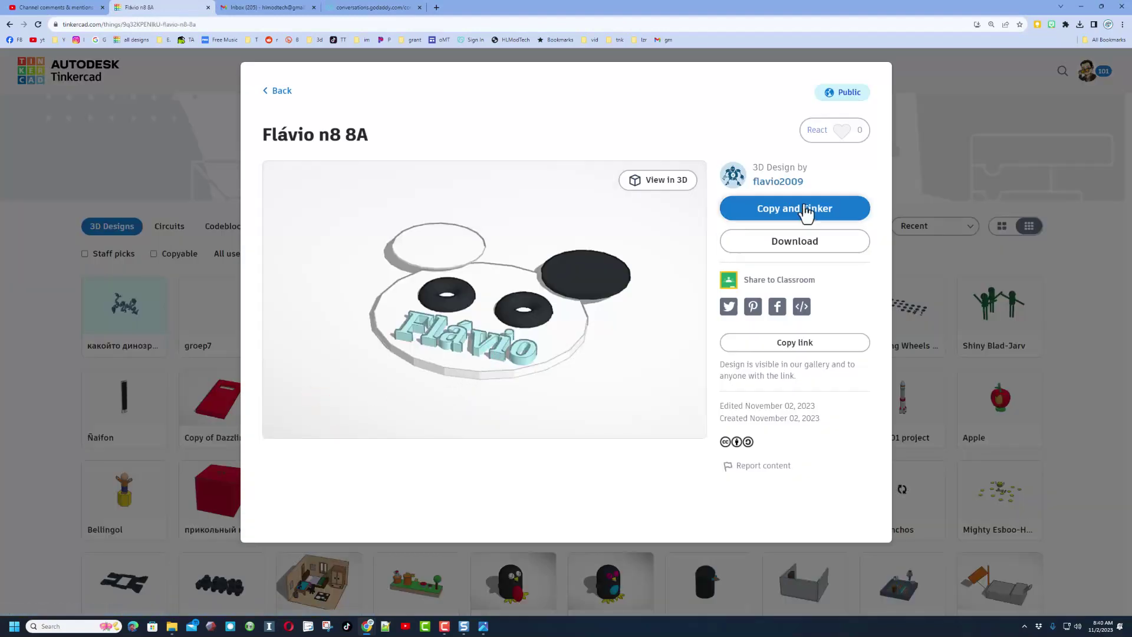
pyautogui.click(821, 151)
pyautogui.click(814, 189)
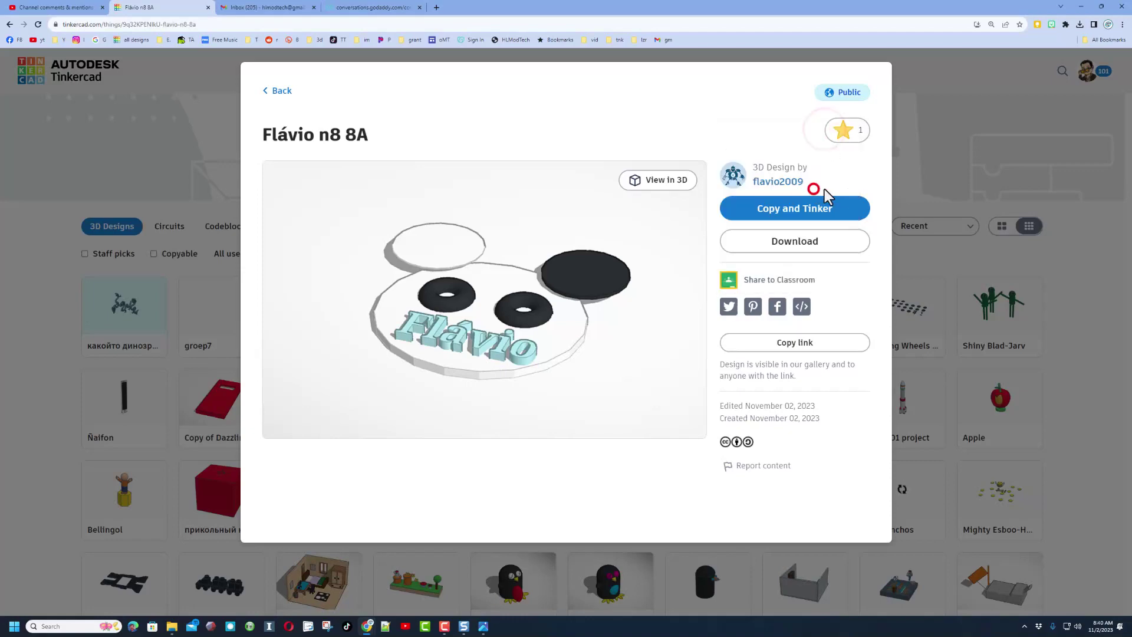
# - Filter the gallery to Codeblocks designs and view the Ring with letters reactions without reacting
pyautogui.click(898, 191)
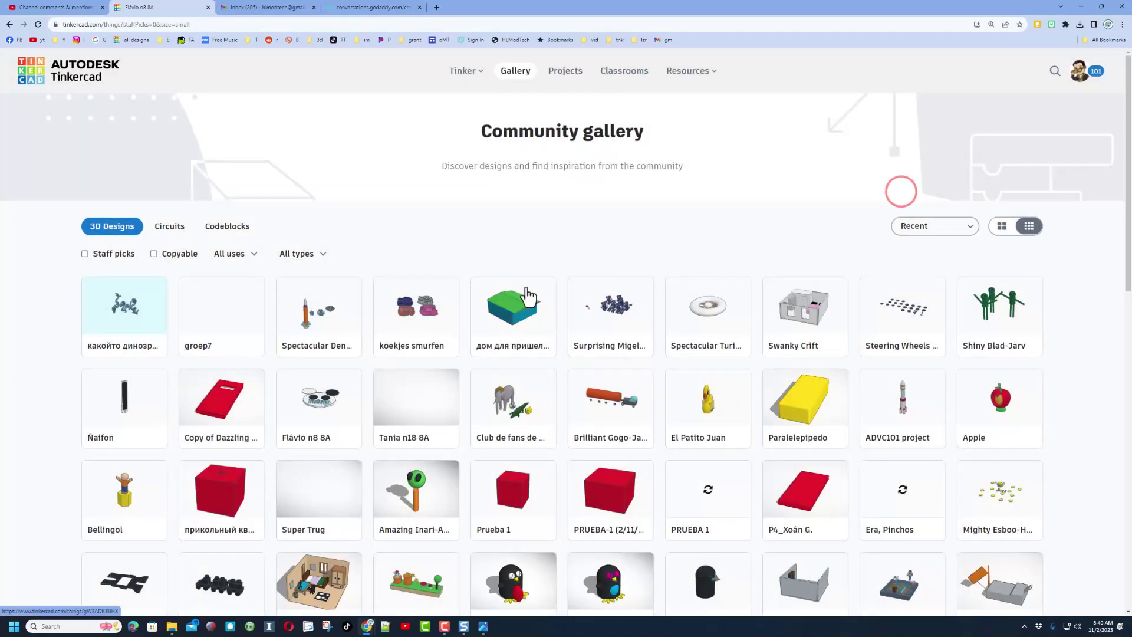
pyautogui.click(216, 227)
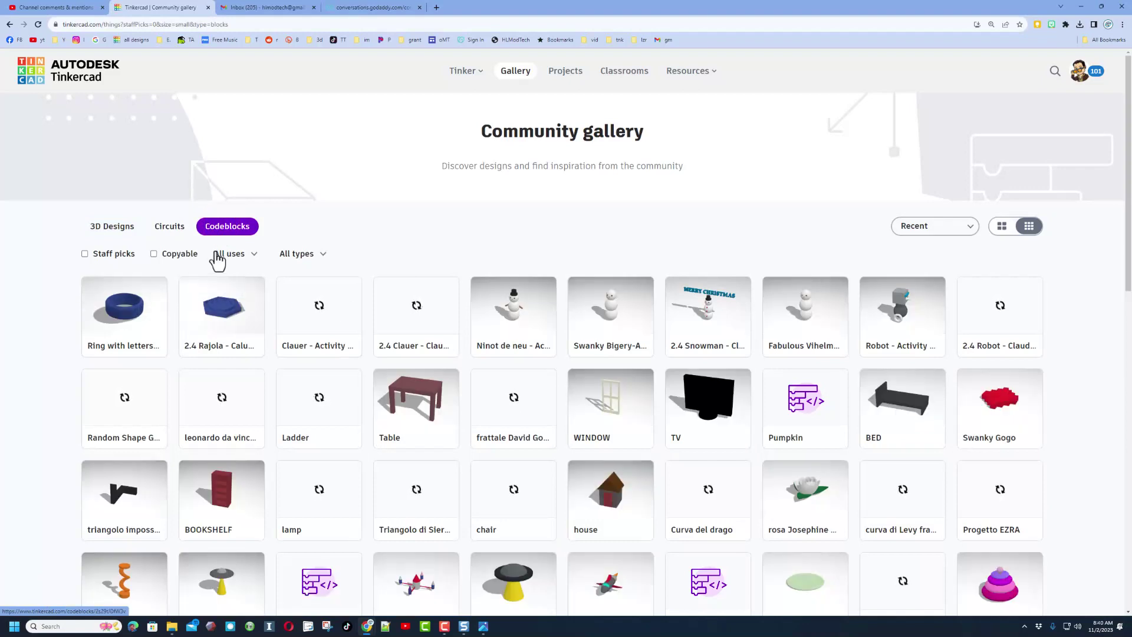
pyautogui.click(117, 325)
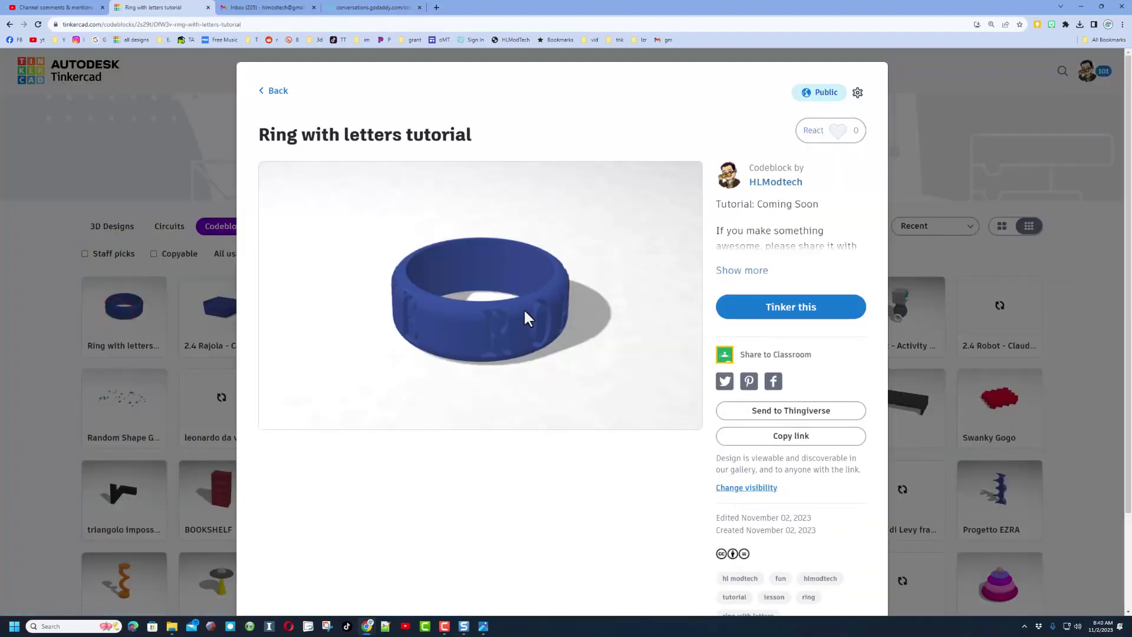
pyautogui.click(825, 131)
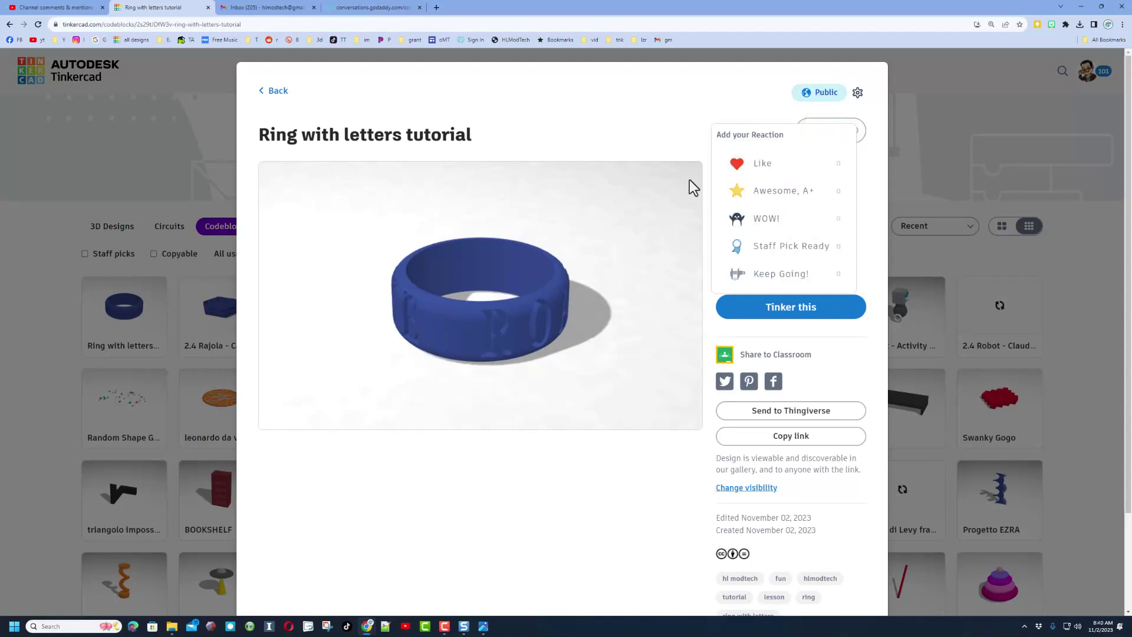
pyautogui.click(671, 121)
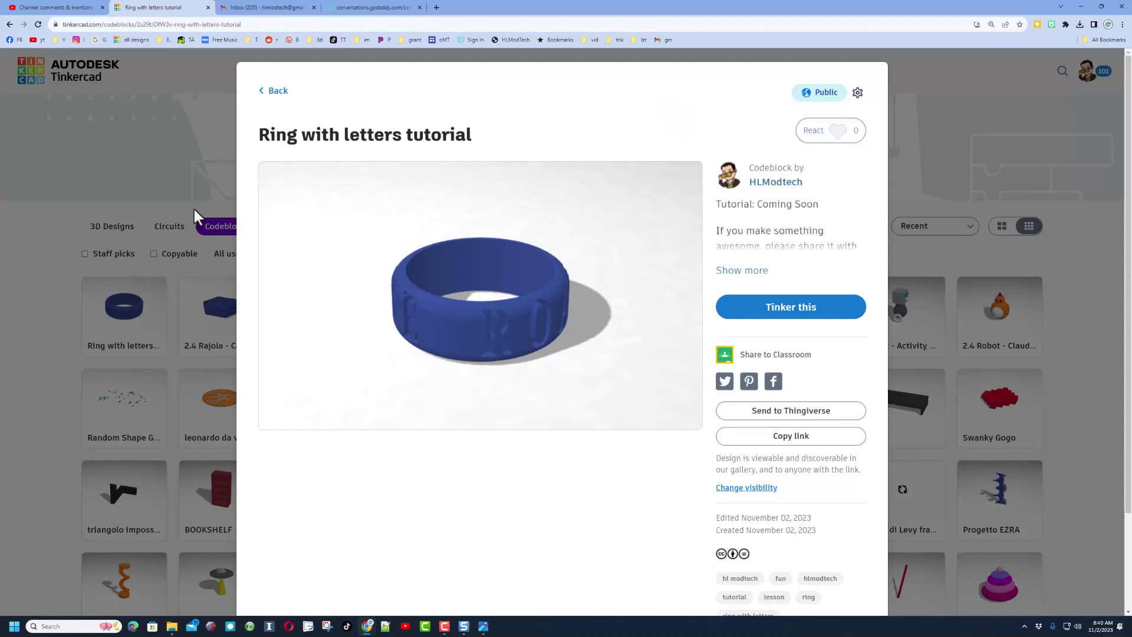
# - React to the Ladder design with Like and the Table design with Awesome, A+
pyautogui.click(316, 399)
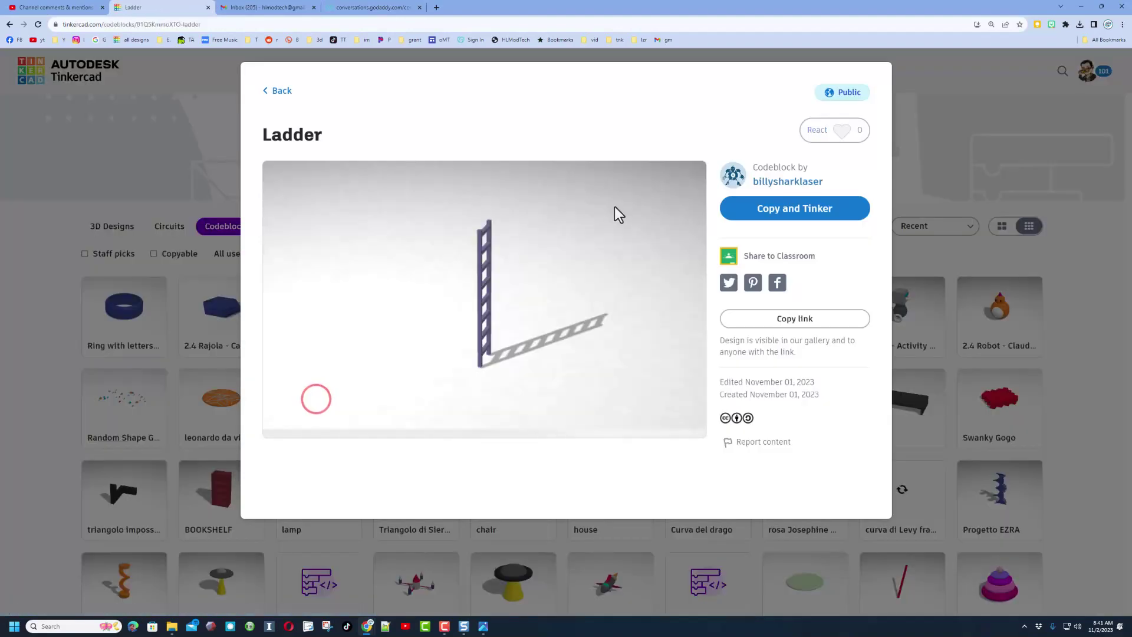
pyautogui.click(829, 135)
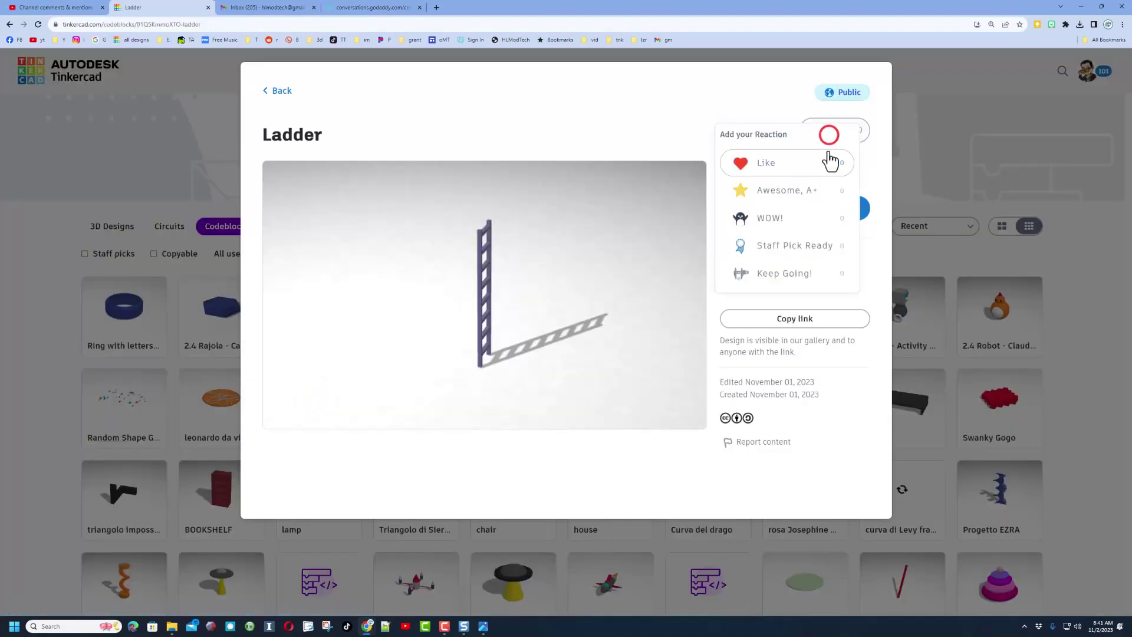
pyautogui.click(824, 166)
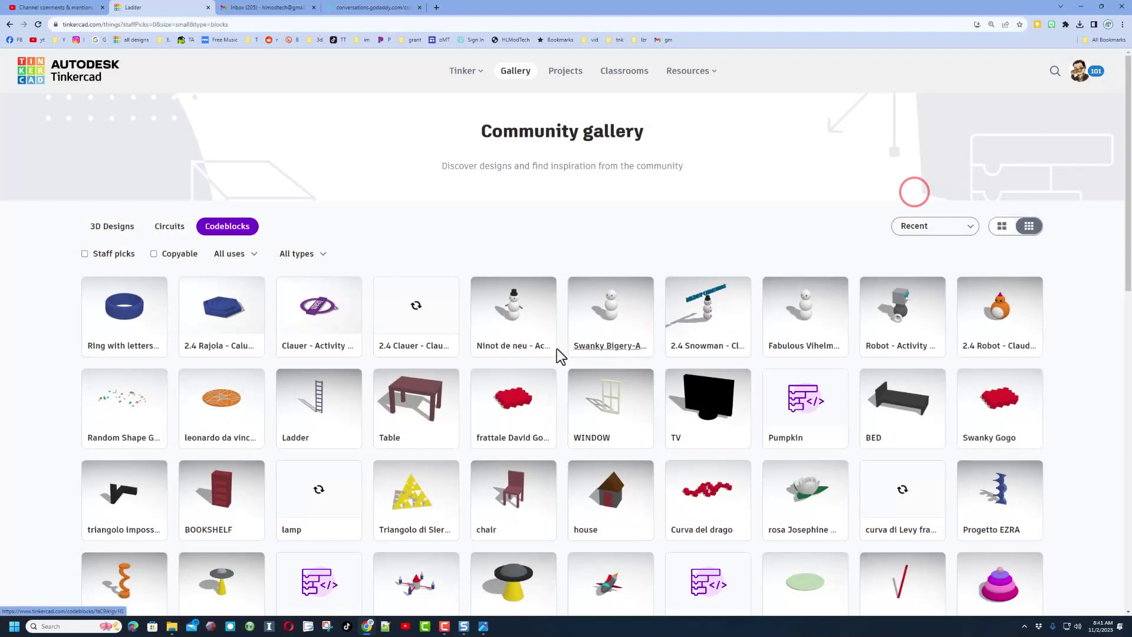
pyautogui.click(424, 391)
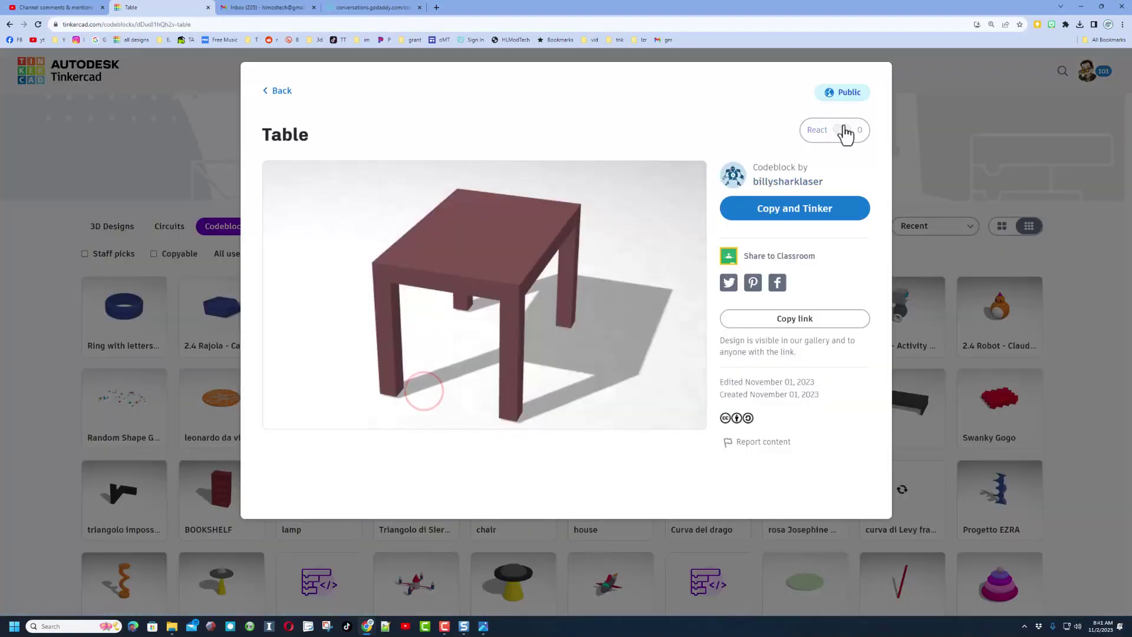
pyautogui.click(842, 129)
pyautogui.click(791, 190)
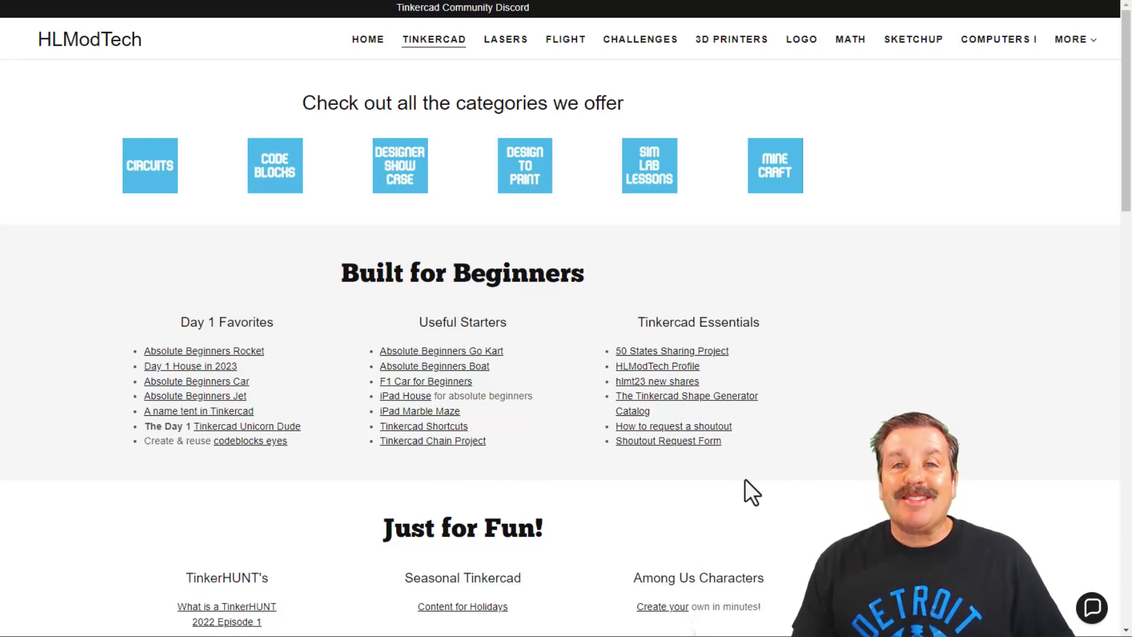
# - Open the Contact Us chat on the HLModTech Tinkercad page, then close it
pyautogui.click(1092, 607)
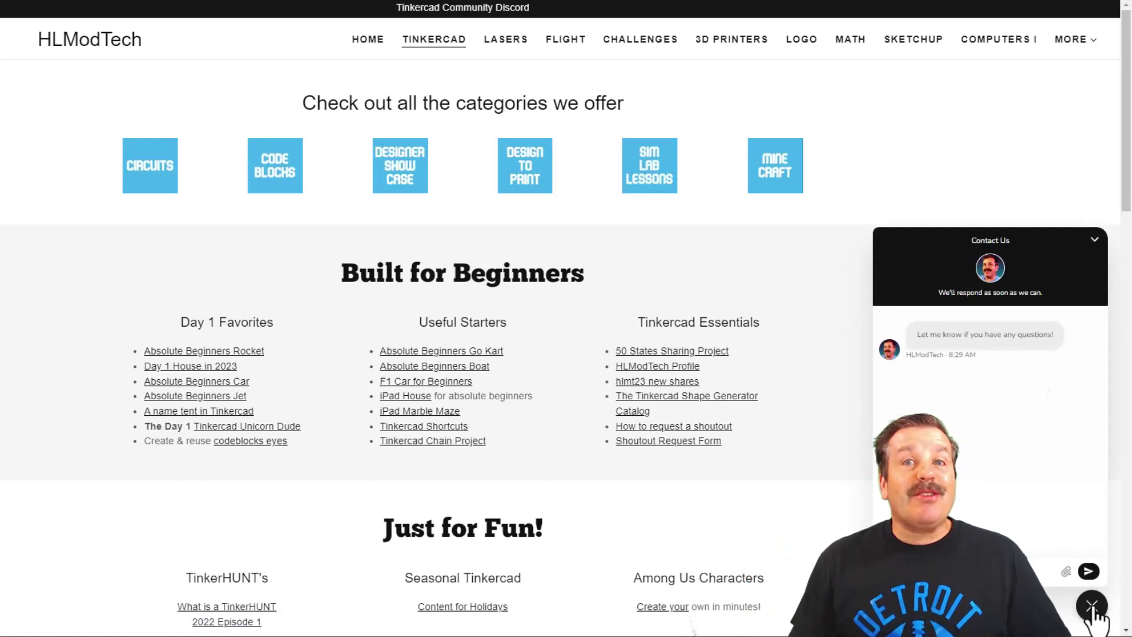
pyautogui.click(1092, 607)
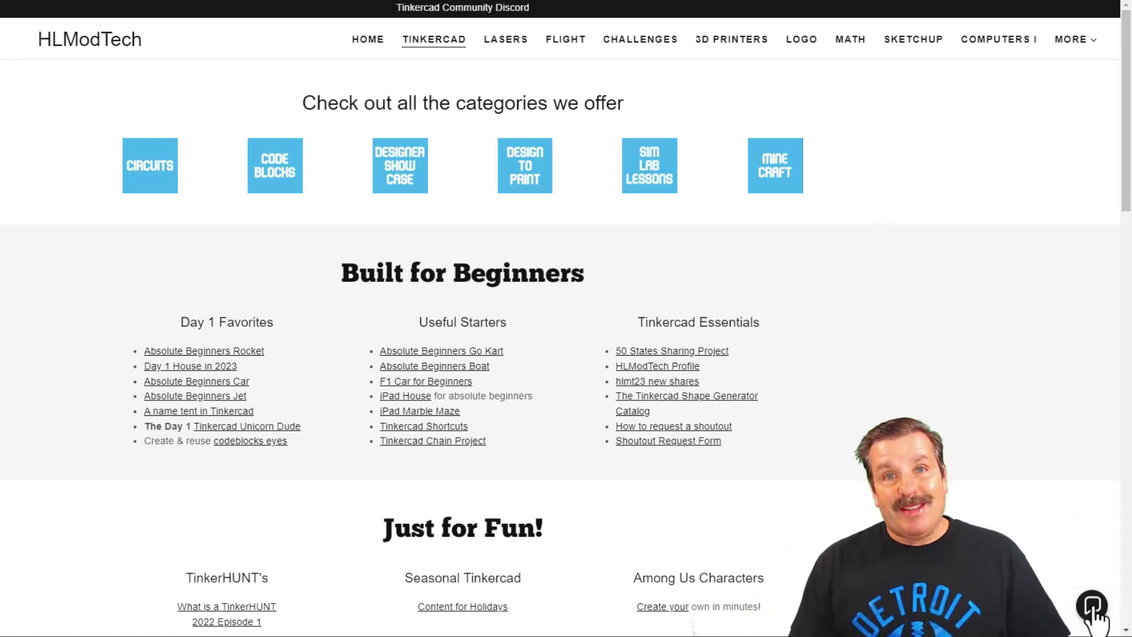
pyautogui.click(454, 5)
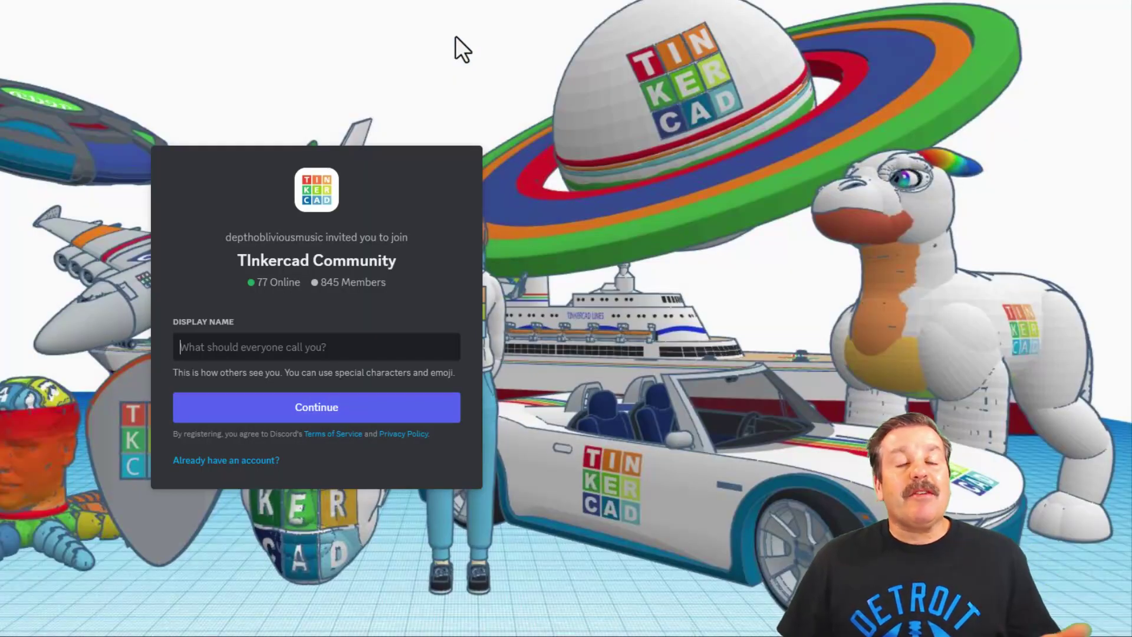